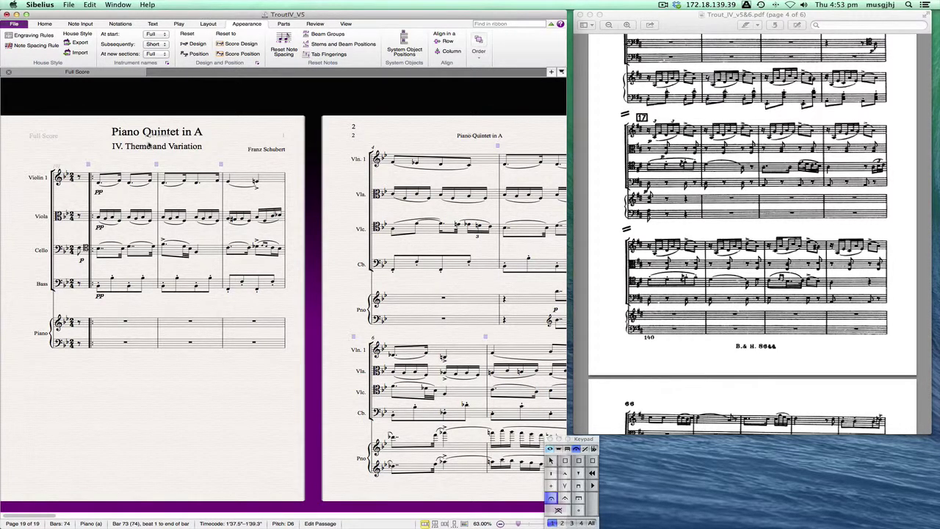
# - Open TroutIV_V6.xml from the FinishLine folder, keeping the page size, layout, formatting and instrument names from the MusicXML file
pyautogui.hscroll(2, 225, 152)
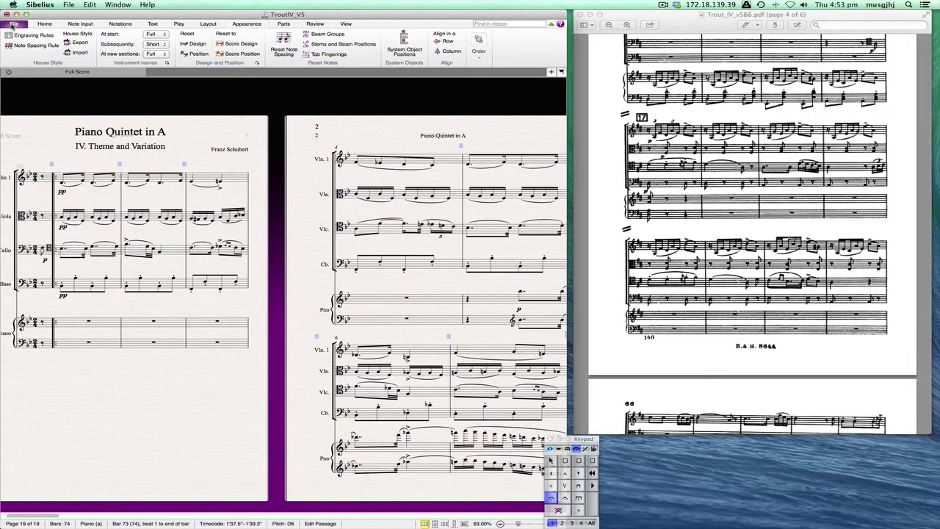
pyautogui.click(13, 25)
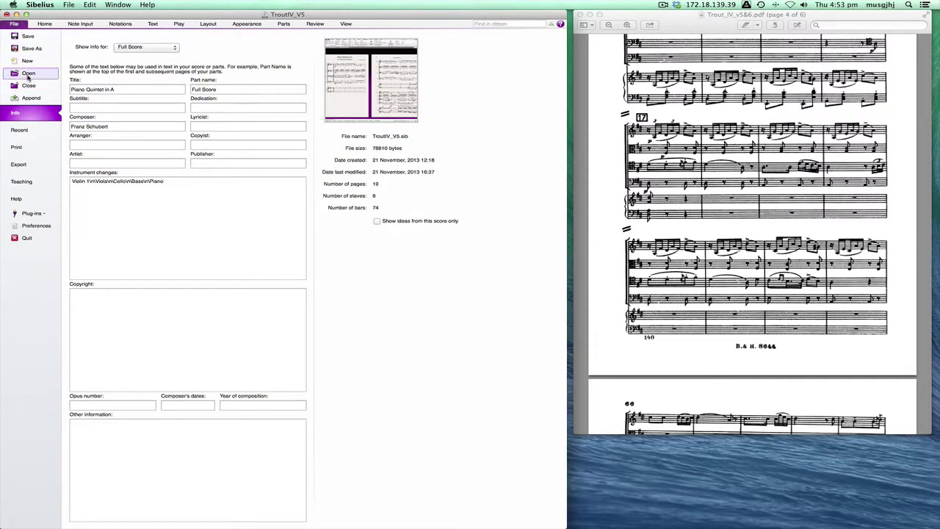
pyautogui.press('Escape')
pyautogui.press('super+o')
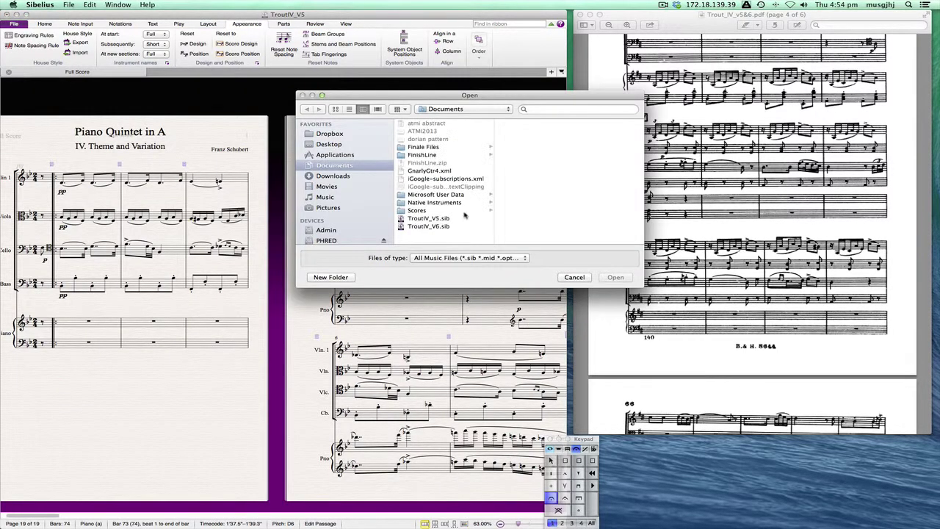
pyautogui.click(422, 155)
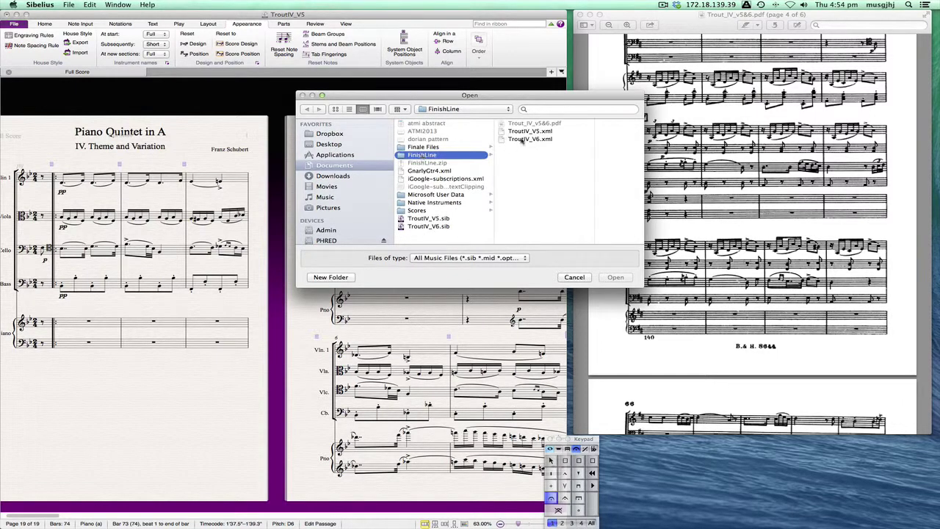
pyautogui.click(526, 140)
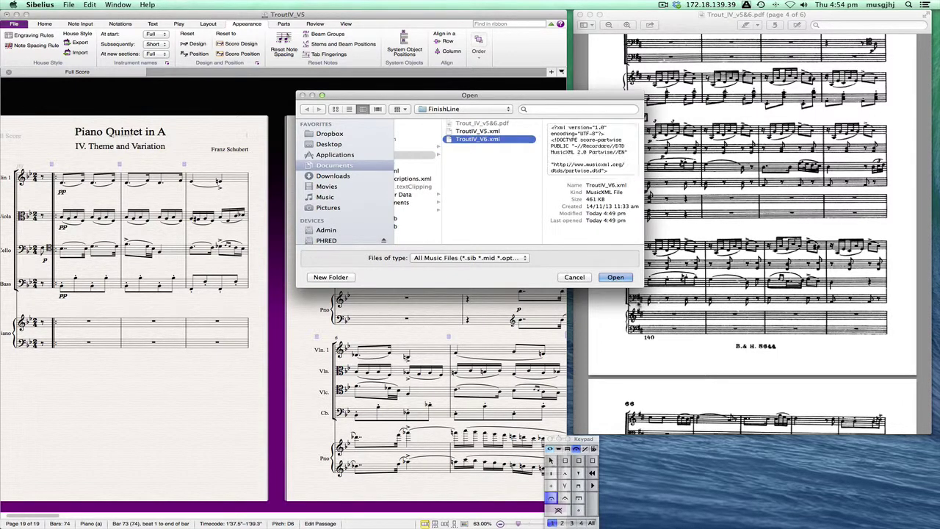
pyautogui.click(615, 277)
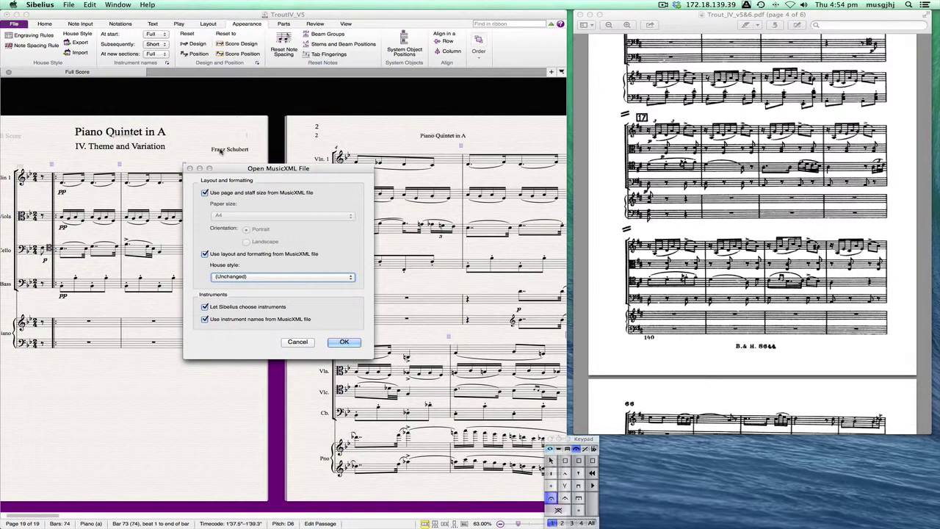
pyautogui.click(351, 343)
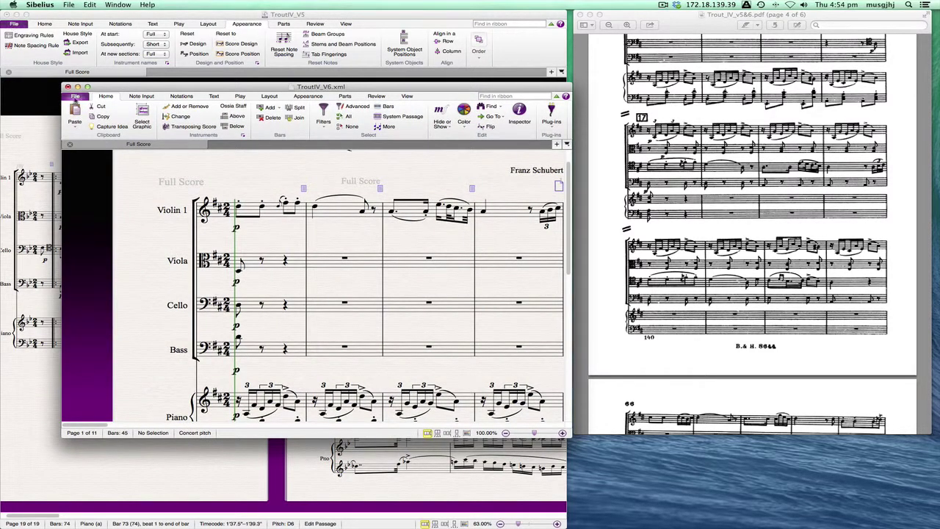
# - Save the imported score as TroutIV_V6 in Documents, replacing the existing file, and close its window
pyautogui.click(74, 98)
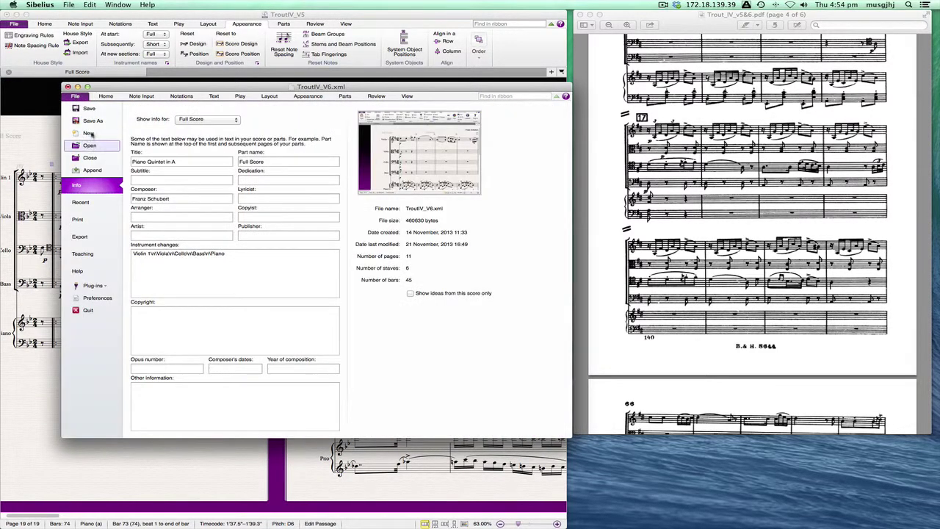
pyautogui.click(92, 121)
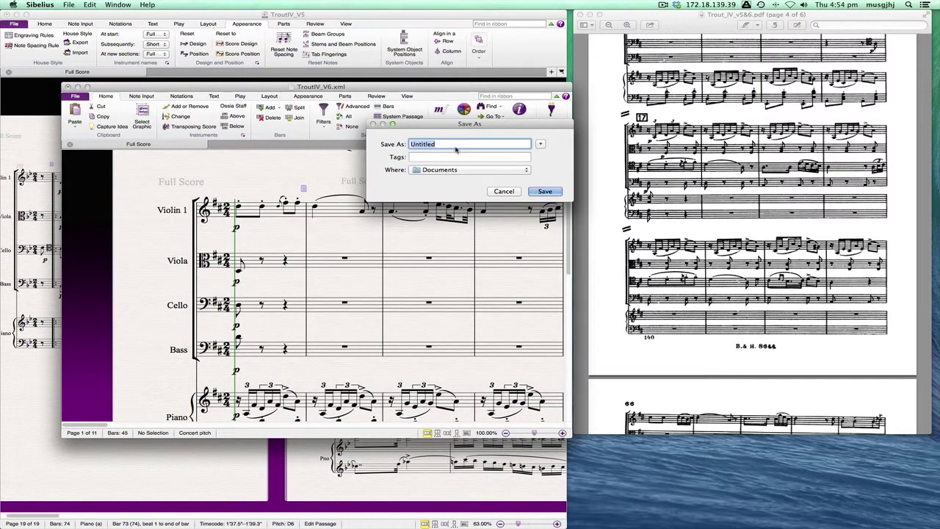
pyautogui.write('TroutIV_V6')
pyautogui.click(545, 191)
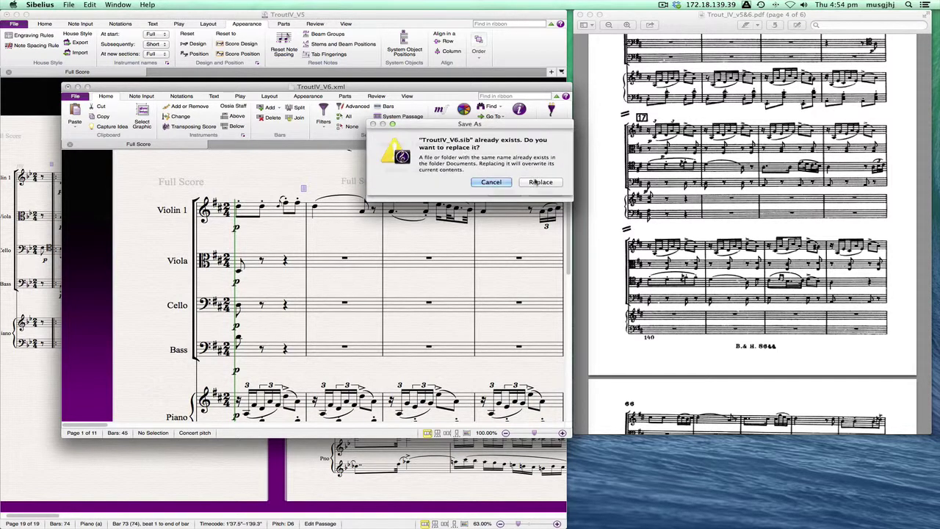
pyautogui.click(540, 182)
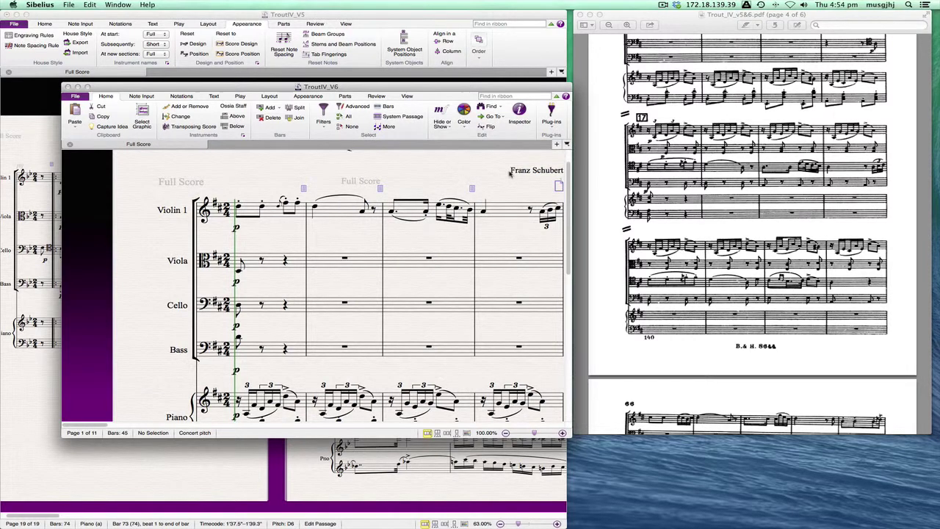
pyautogui.hscroll(2, 510, 173)
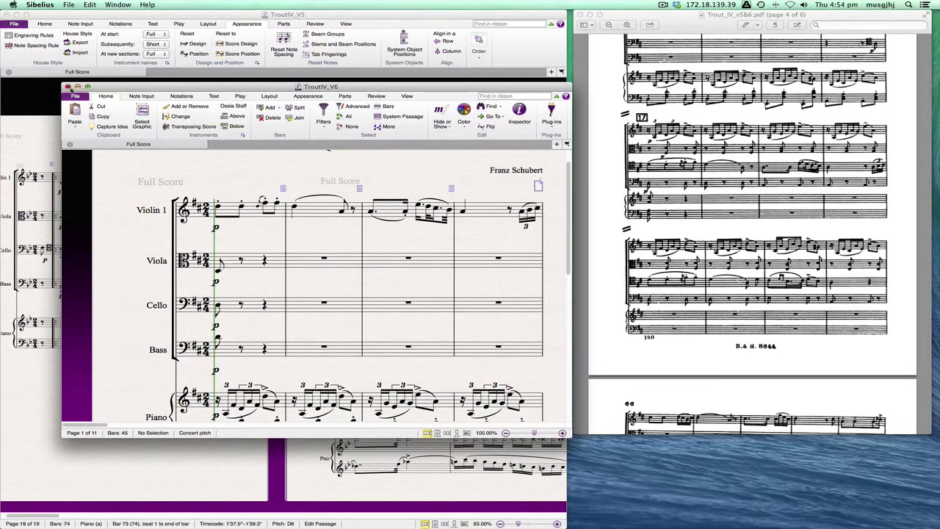
pyautogui.click(68, 87)
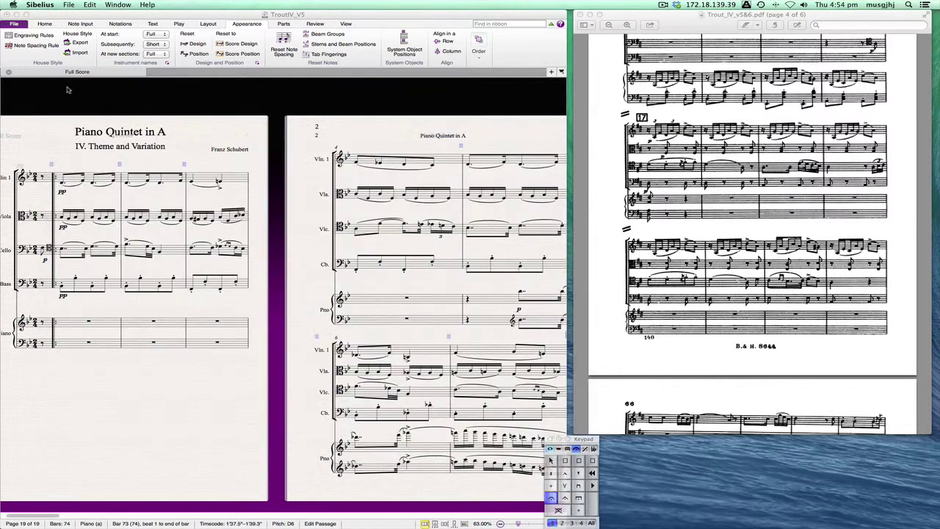
# - Append TroutIV_V6.sib from Documents to the end of the TroutIV_V5 score
pyautogui.click(12, 24)
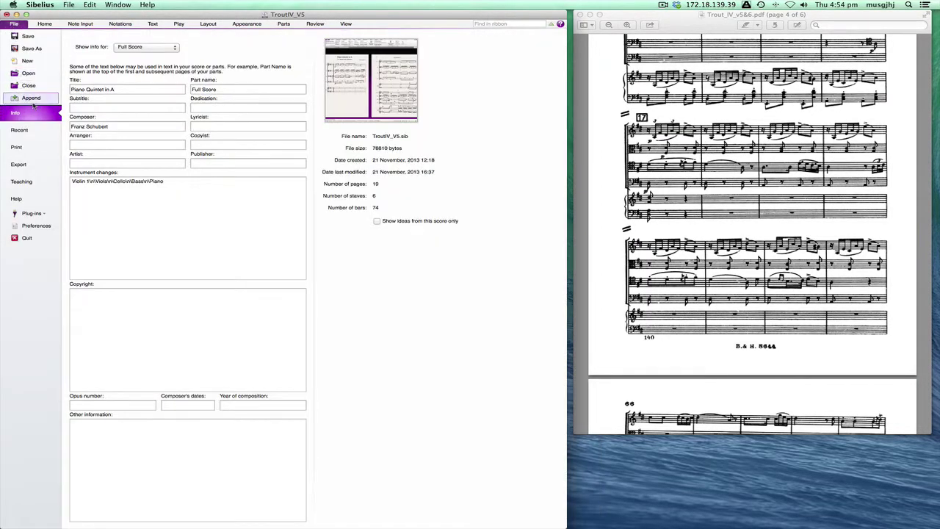
pyautogui.click(32, 99)
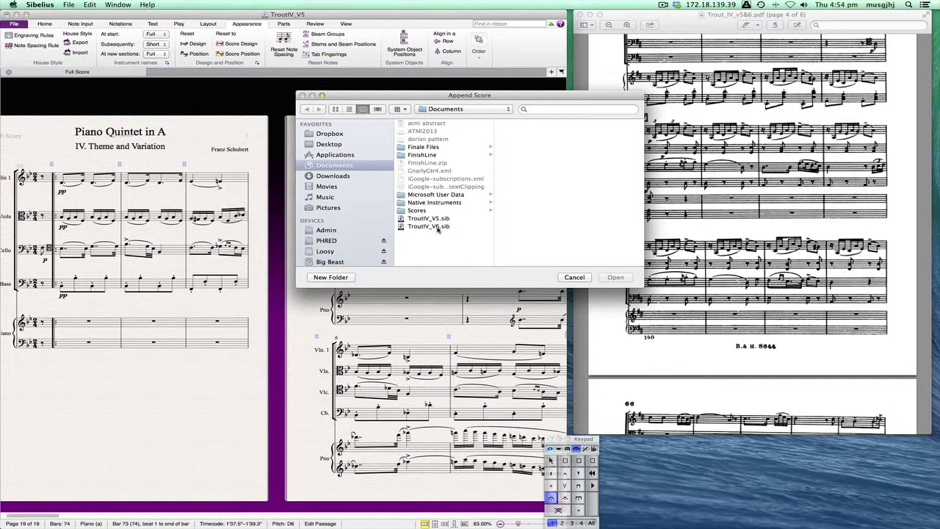
pyautogui.click(439, 226)
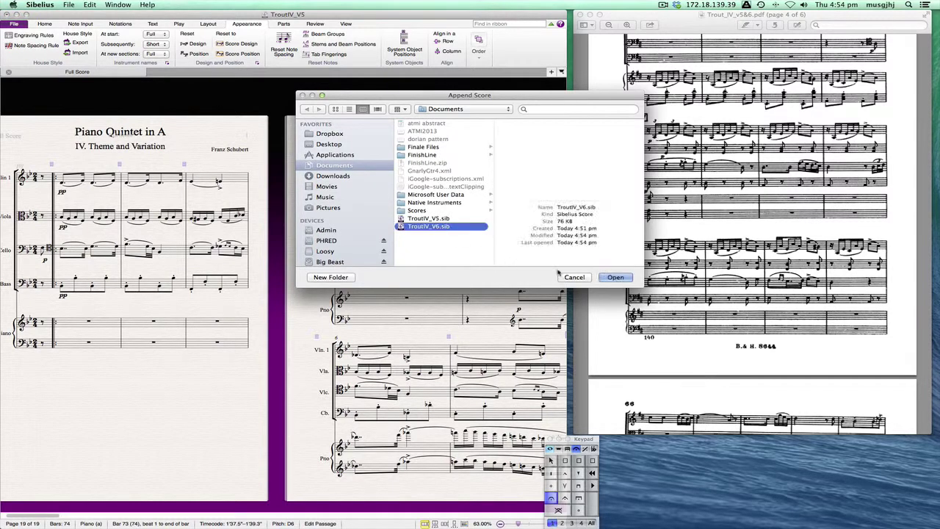
pyautogui.click(616, 278)
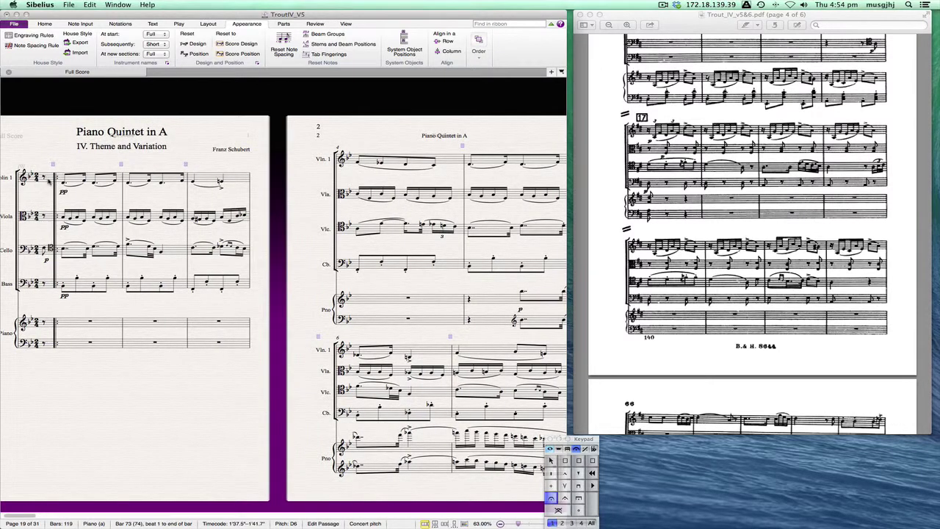
# - Delete the large duplicate title "Piano Quintet in A" above the first page of the appended music
pyautogui.hscroll(5, 285, 309)
pyautogui.hscroll(10, 284, 309)
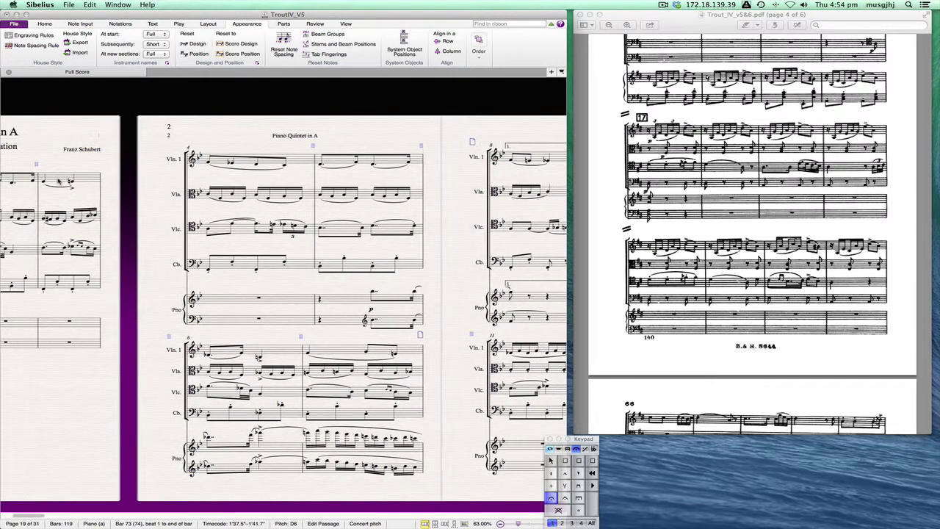
pyautogui.hscroll(12, 284, 308)
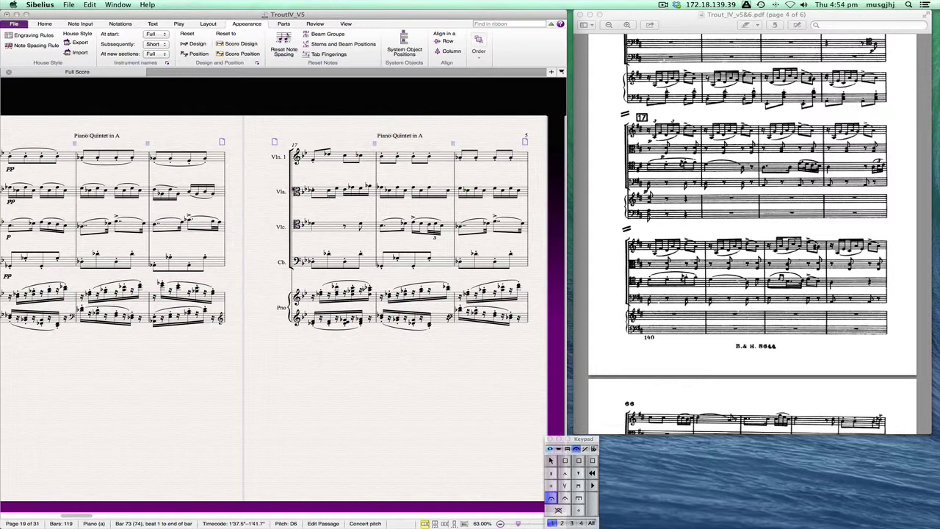
pyautogui.hscroll(3, 281, 188)
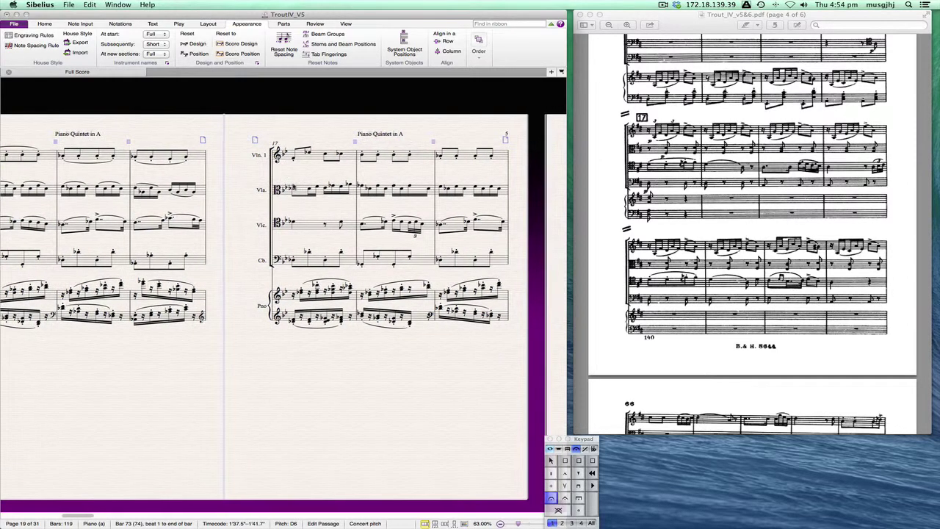
pyautogui.hscroll(5, 283, 306)
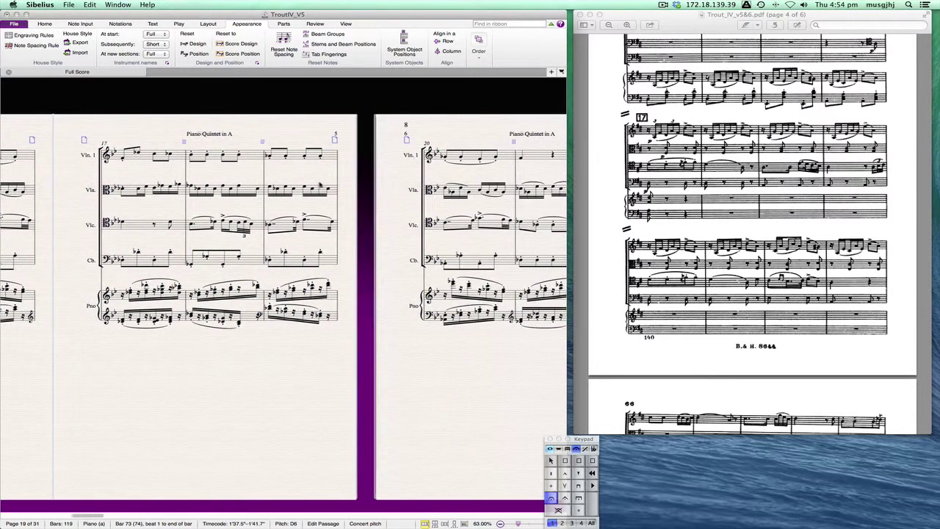
pyautogui.hscroll(6, 108, 518)
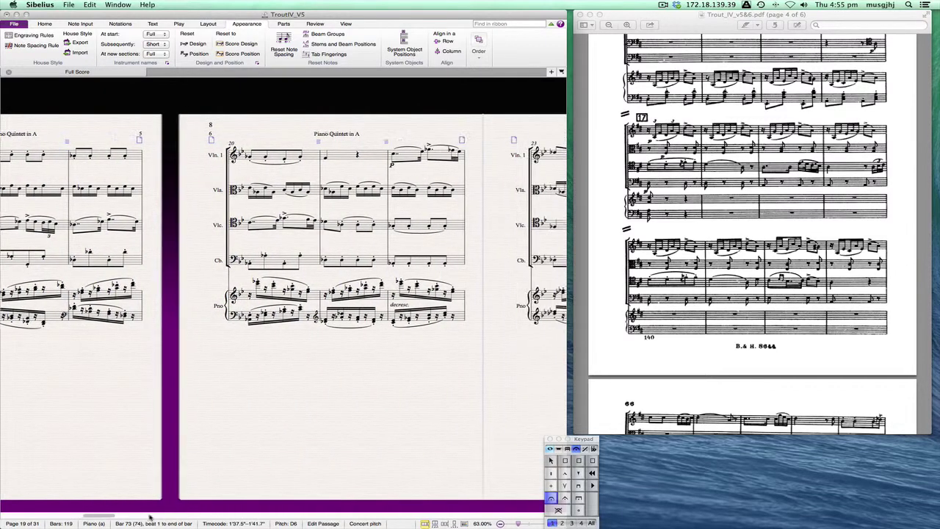
pyautogui.hscroll(8, 108, 518)
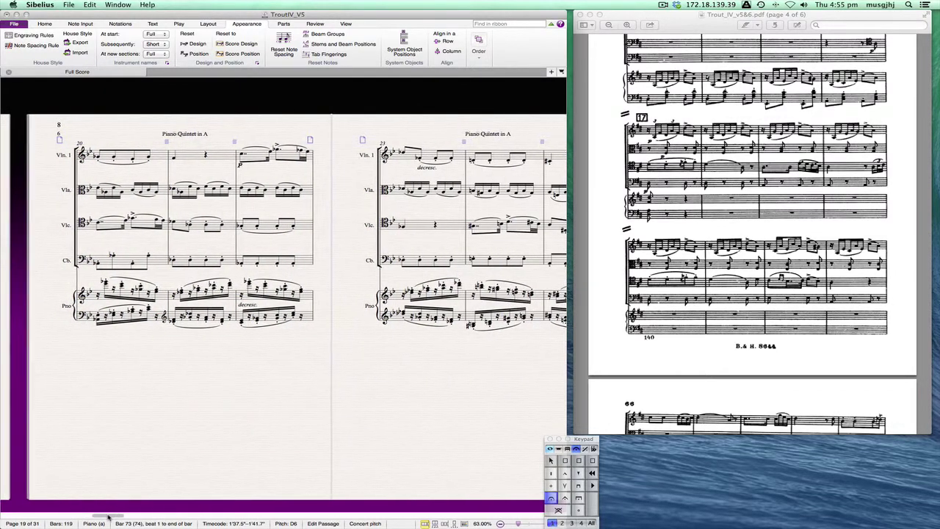
pyautogui.hscroll(4, 108, 518)
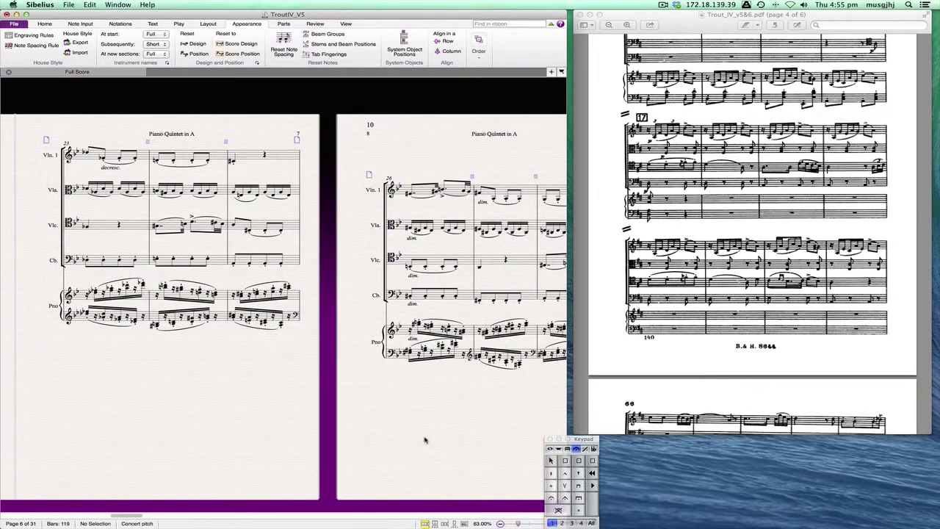
pyautogui.press('Escape')
pyautogui.hscroll(5, 424, 440)
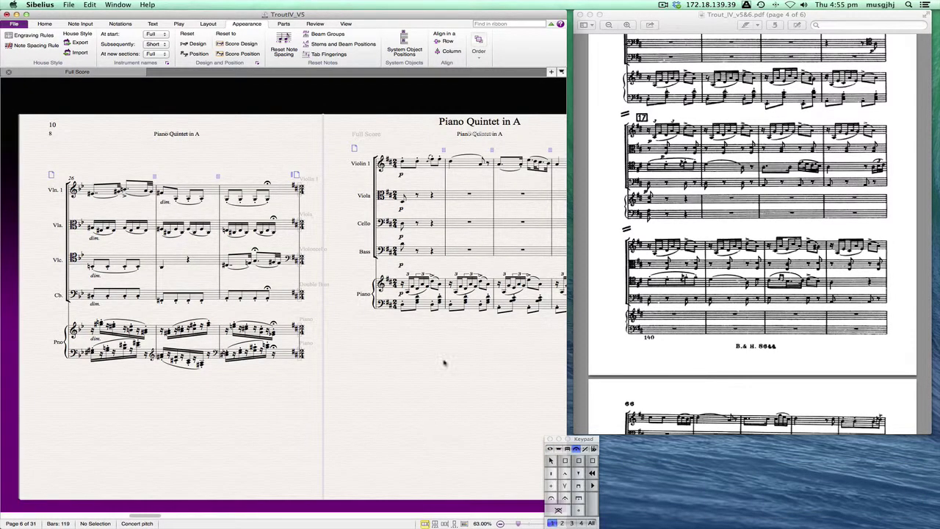
pyautogui.click(482, 121)
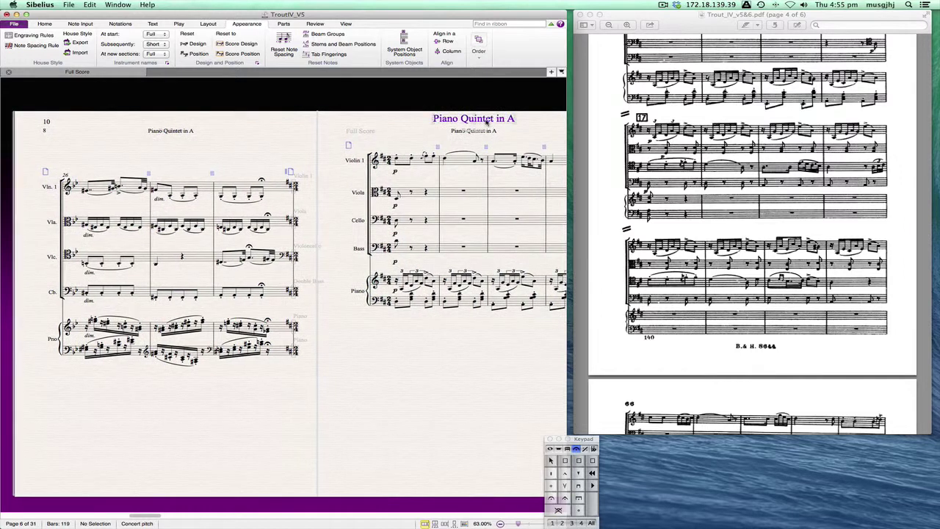
pyautogui.press('BackSpace')
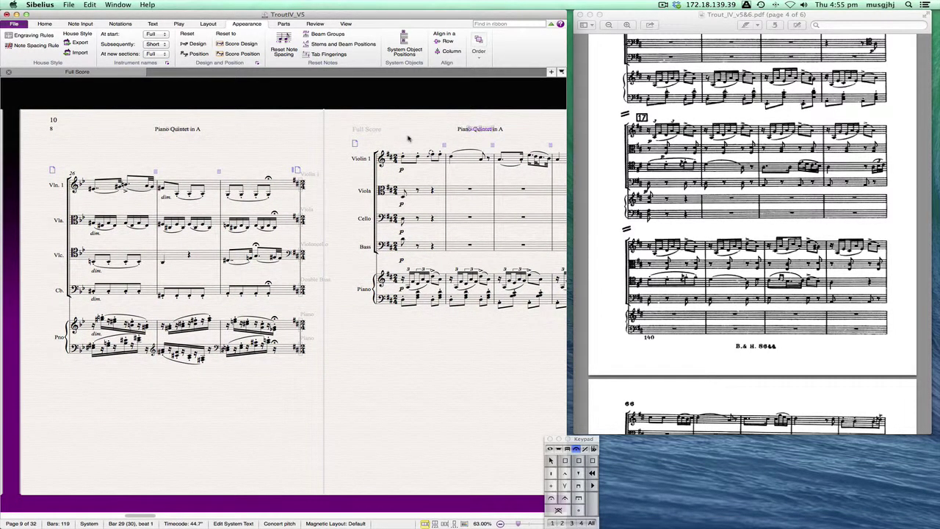
# - Set the tuplets in the piano's upper staff to No bracket, from bar 29 to the end of the score
pyautogui.hscroll(2, 408, 140)
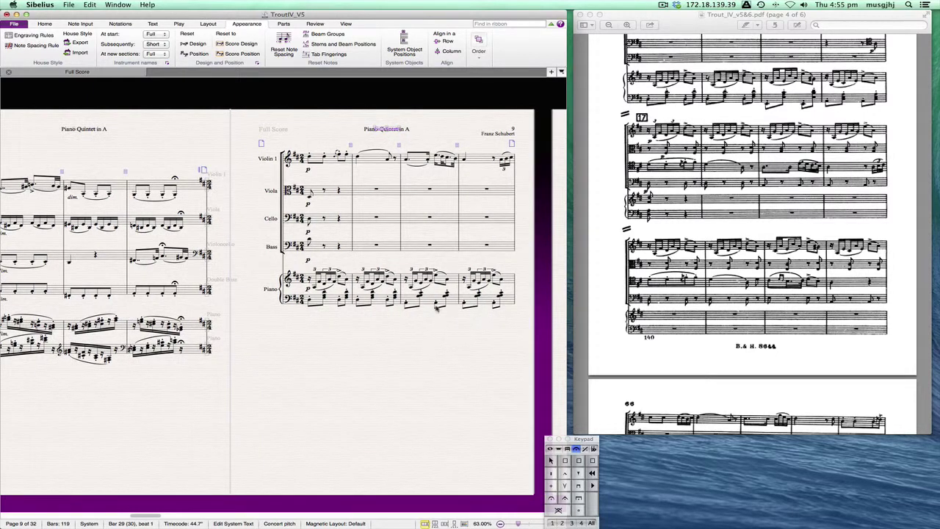
pyautogui.hscroll(3, 418, 314)
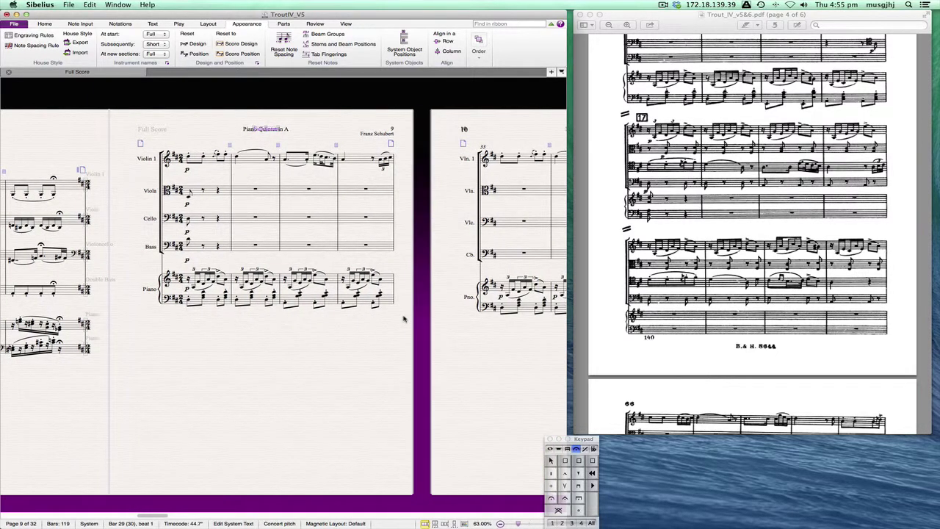
pyautogui.click(201, 280)
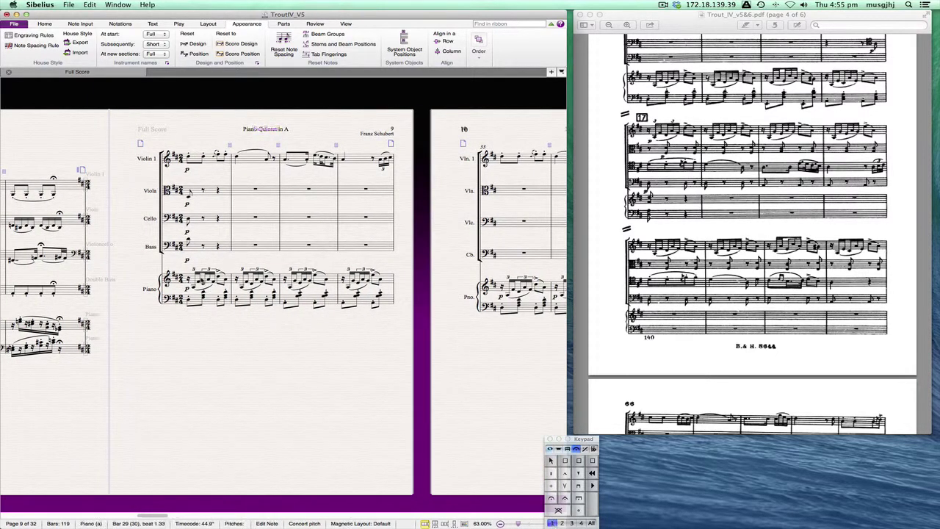
pyautogui.click(194, 281)
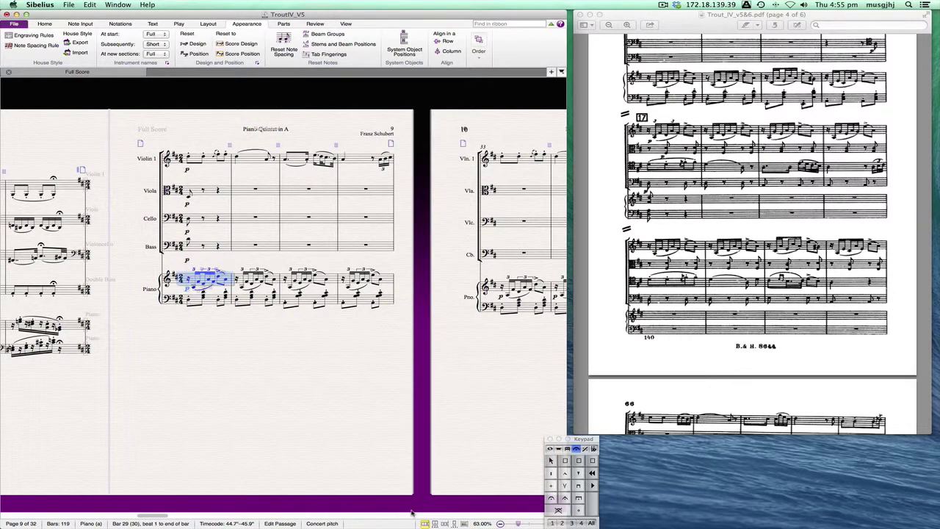
pyautogui.press('alt+super+End')
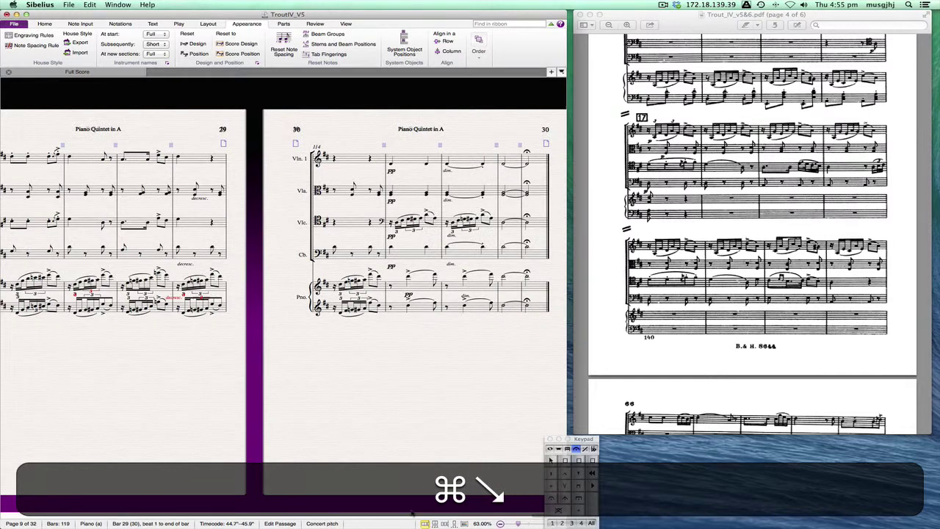
pyautogui.keyDown('shift'); pyautogui.click(534, 288); pyautogui.keyUp('shift')
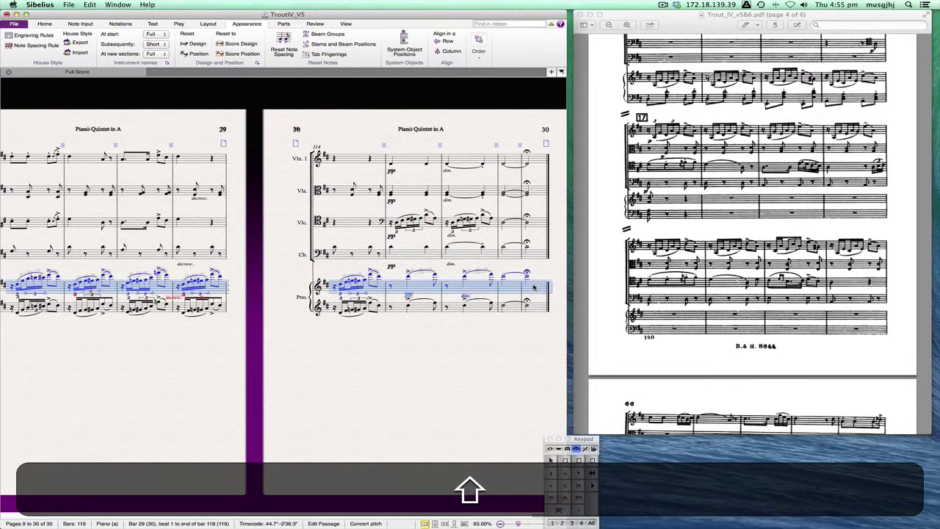
pyautogui.rightClick(534, 287)
pyautogui.click(542, 392)
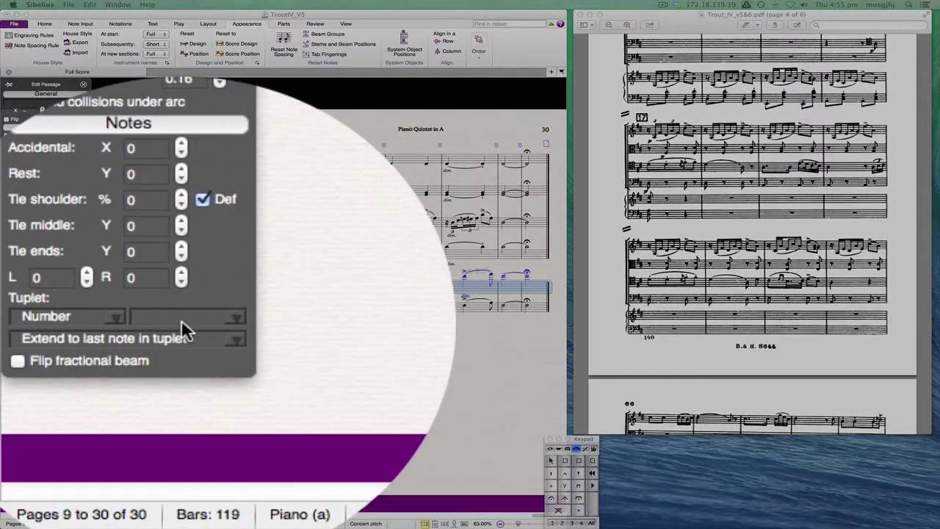
pyautogui.click(65, 453)
pyautogui.click(181, 319)
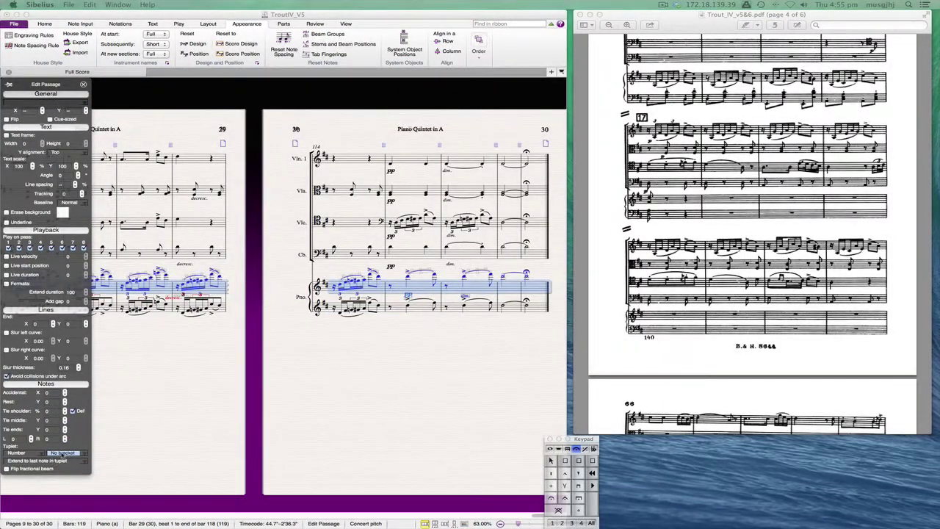
# - Apply the No bracket setting to the selected upper piano staff and clear the selection
pyautogui.click(63, 454)
pyautogui.click(68, 454)
pyautogui.click(530, 363)
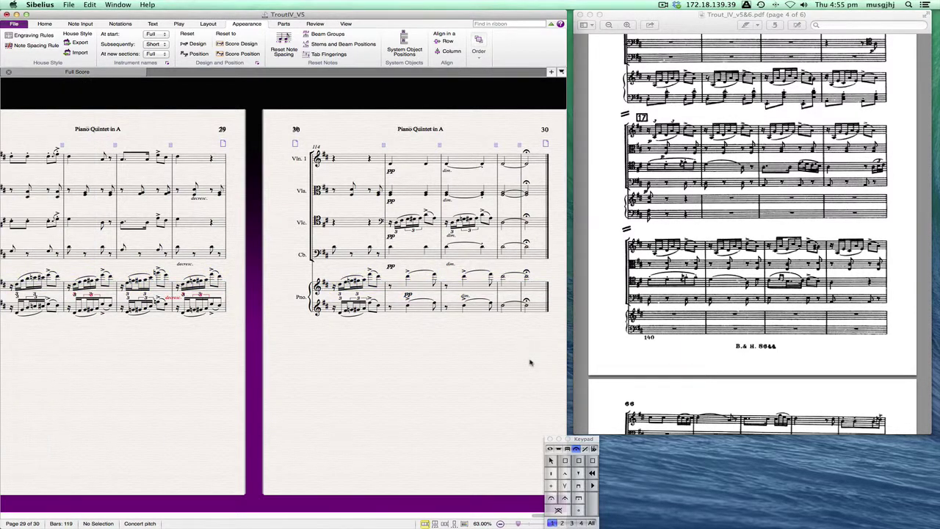
# - Set the tuplets in the piano's lower staff to No bracket, from bar 109 to the end of the score
pyautogui.click(535, 310)
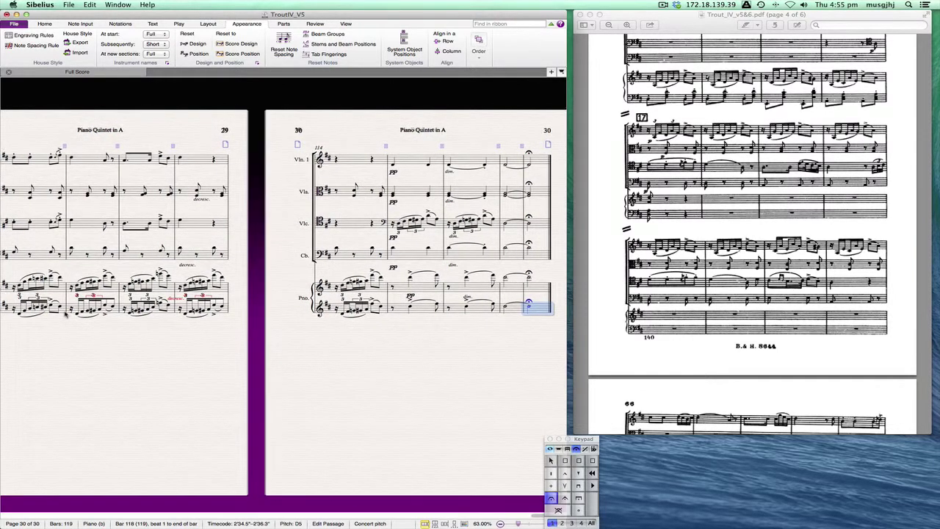
pyautogui.hscroll(-3, 78, 313)
pyautogui.hscroll(-3, 79, 314)
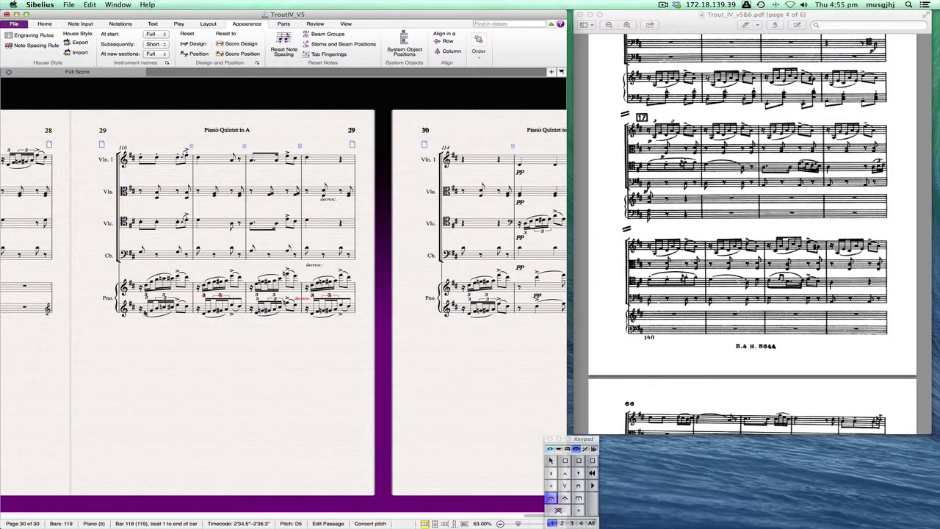
pyautogui.keyDown('shift'); pyautogui.click(18, 312); pyautogui.keyUp('shift')
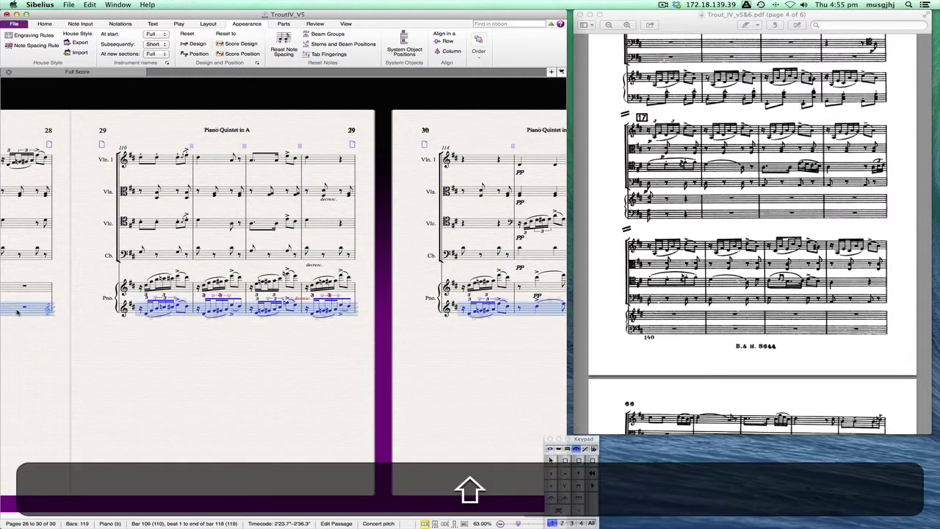
pyautogui.rightClick(17, 312)
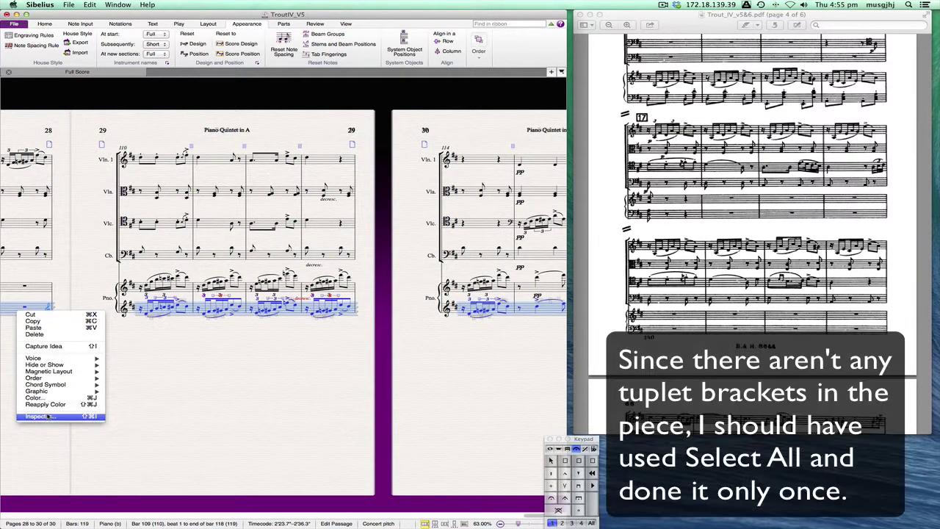
pyautogui.click(44, 416)
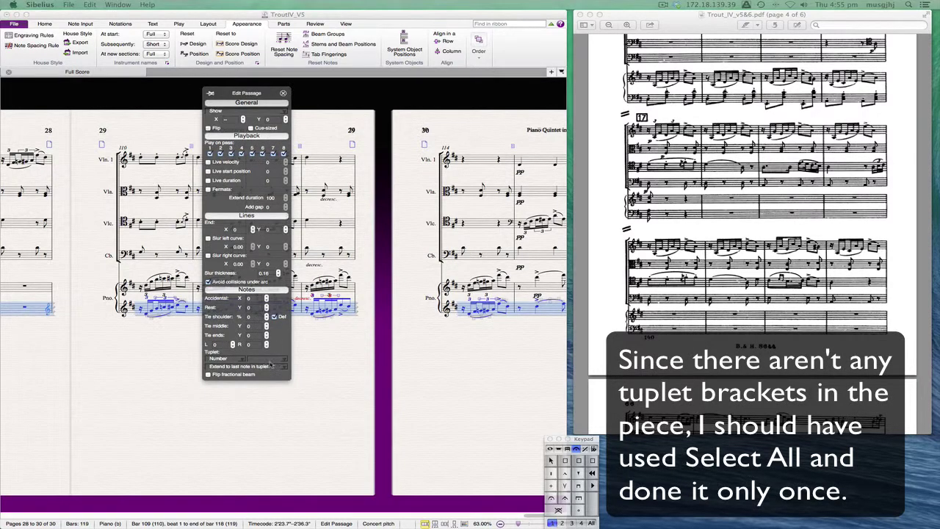
pyautogui.click(272, 362)
pyautogui.click(271, 360)
pyautogui.click(283, 93)
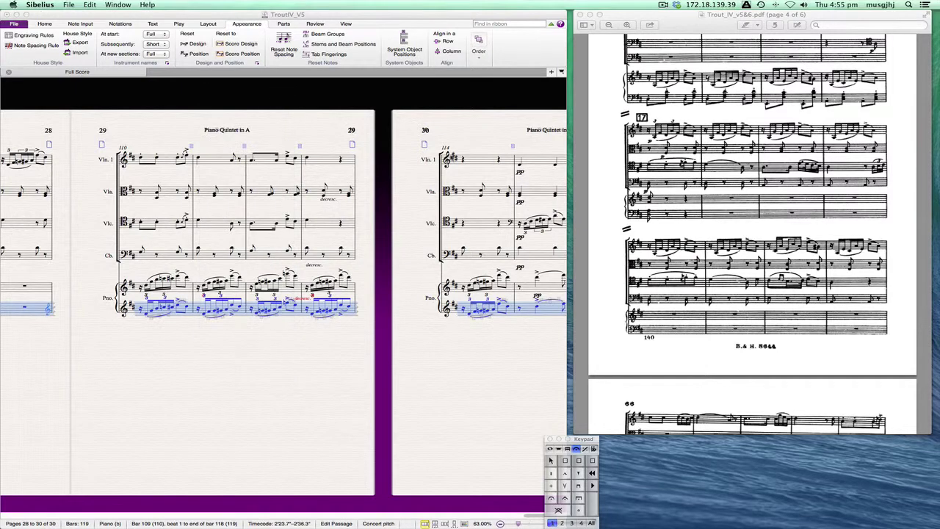
pyautogui.hscroll(5, 439, 156)
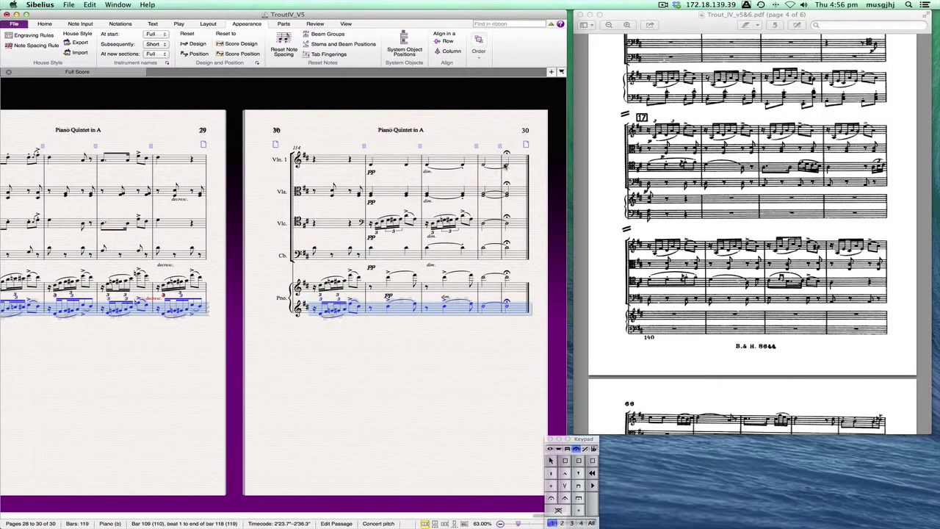
pyautogui.click(514, 163)
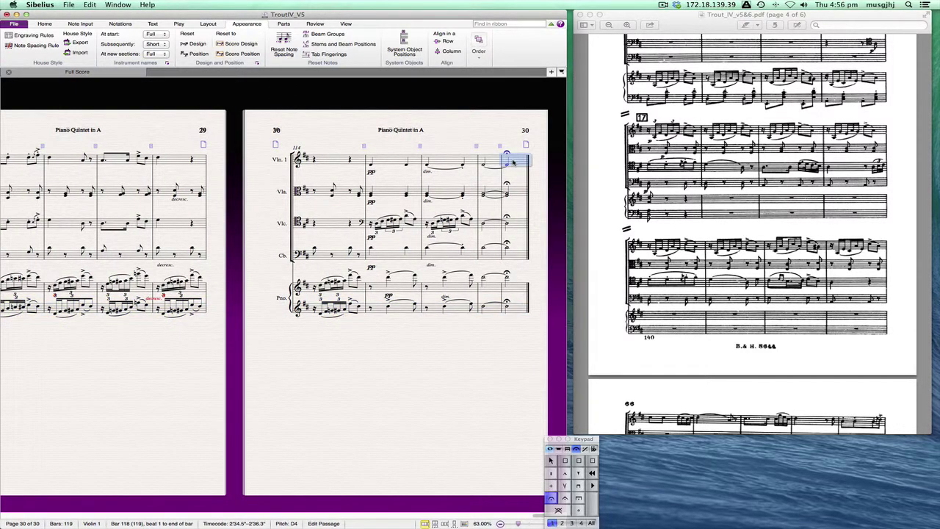
pyautogui.hscroll(-15, 467, 487)
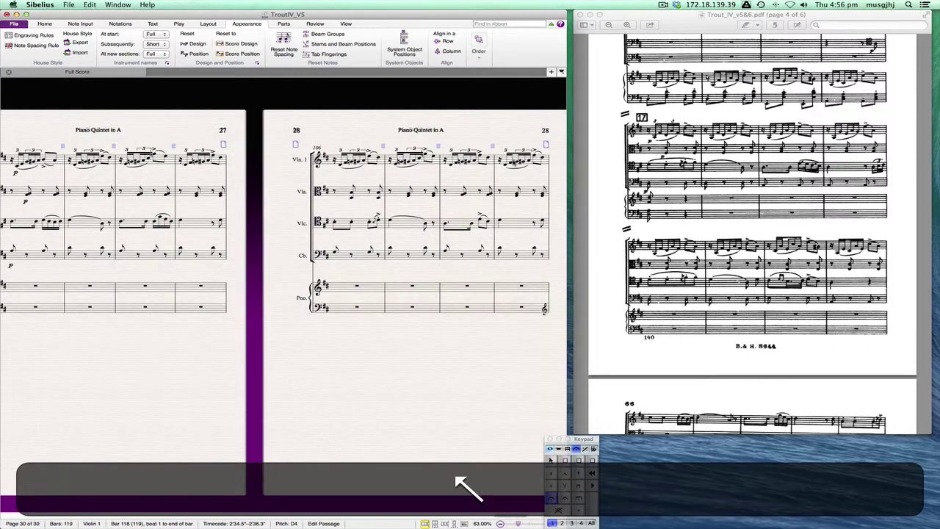
pyautogui.hscroll(-10, 467, 487)
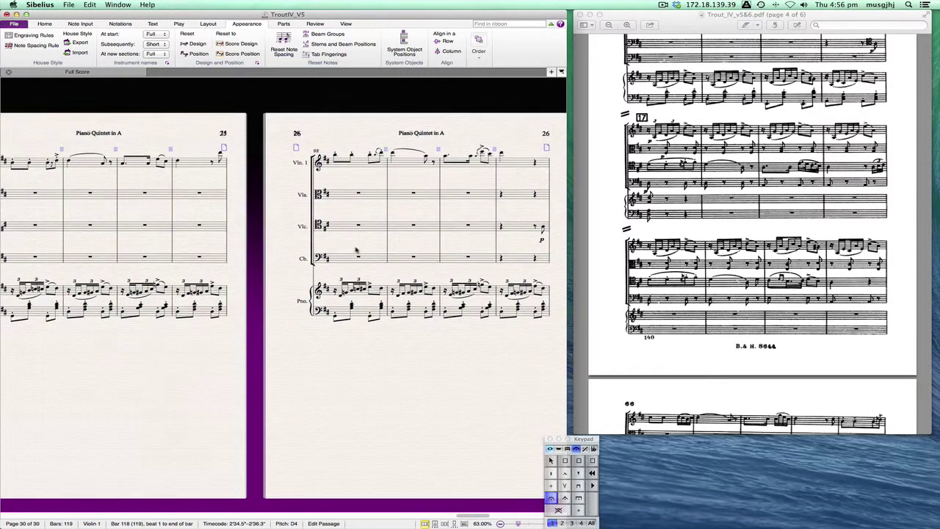
pyautogui.hscroll(4, 485, 172)
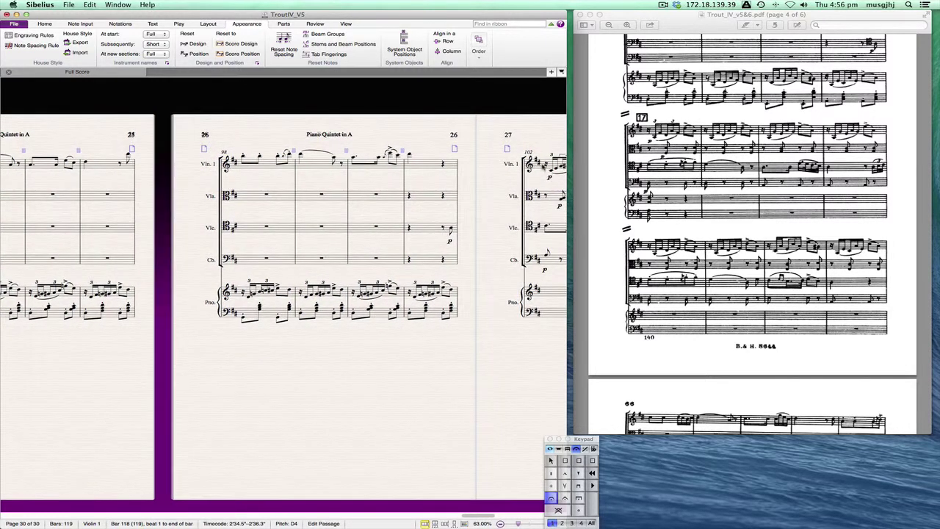
pyautogui.keyDown('shift'); pyautogui.click(553, 164); pyautogui.keyUp('shift')
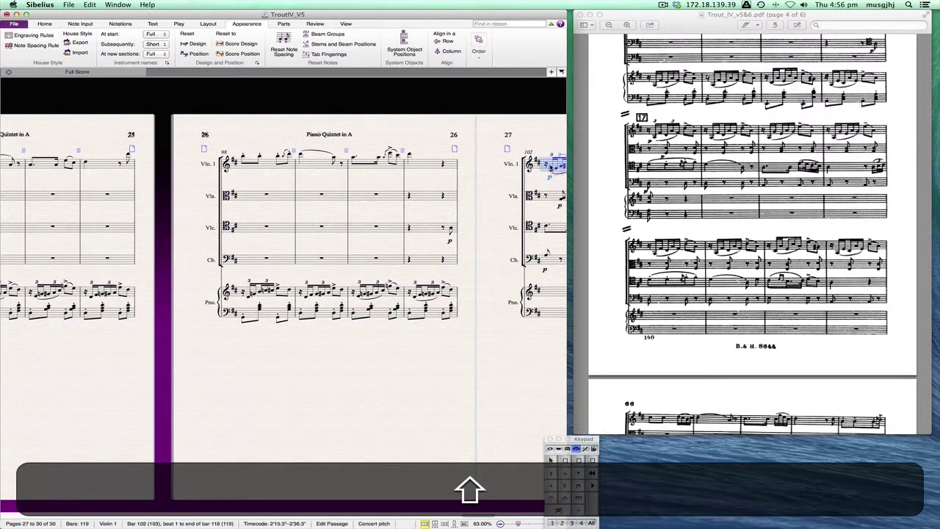
pyautogui.rightClick(552, 165)
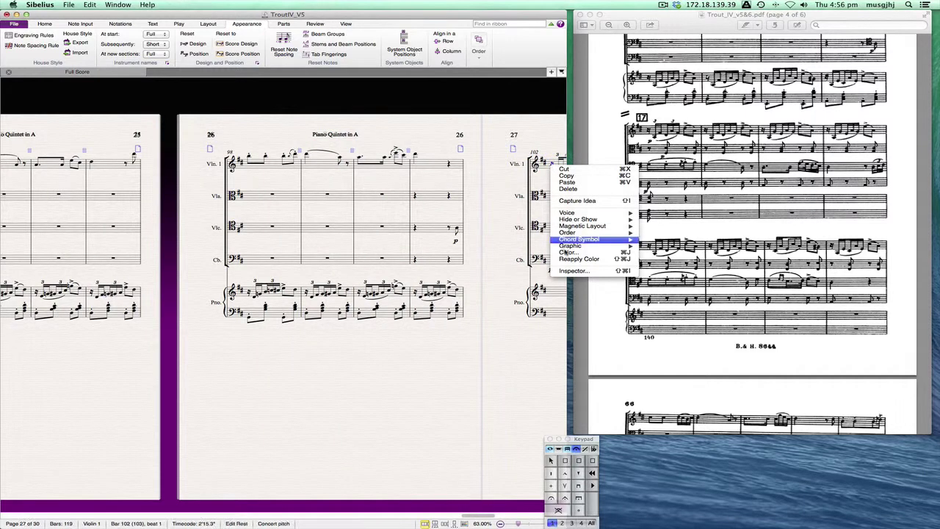
pyautogui.click(573, 271)
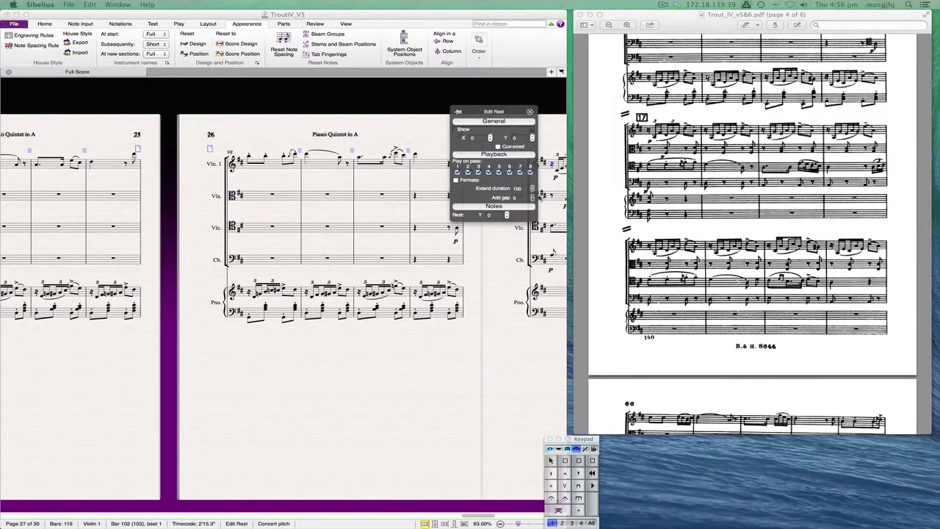
pyautogui.click(438, 143)
# - Set the Violin 1 tuplets to No bracket, from bar 102 to the end of the score
pyautogui.hscroll(4, 439, 142)
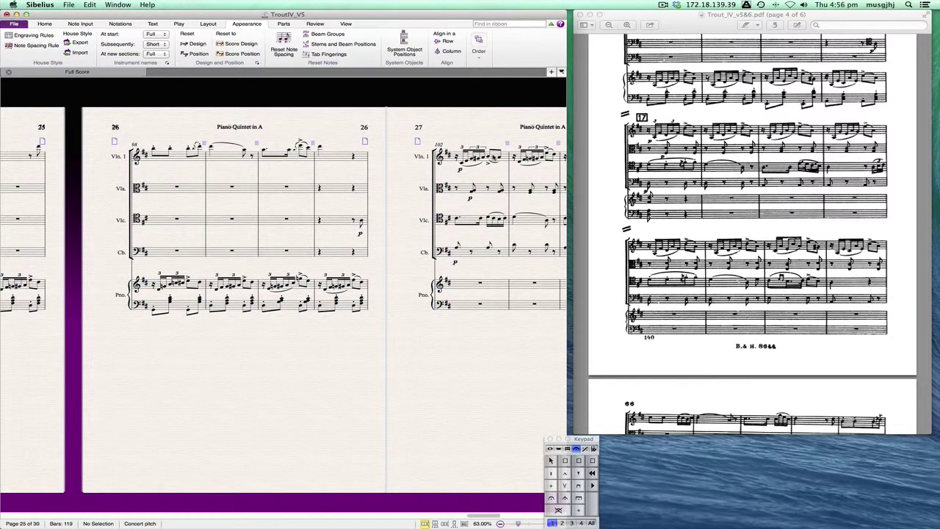
pyautogui.click(493, 157)
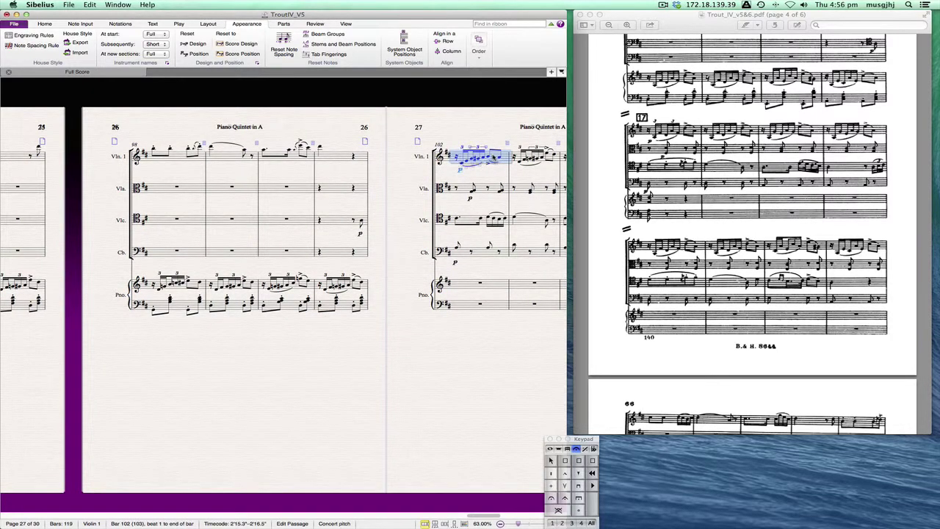
pyautogui.press('super+End')
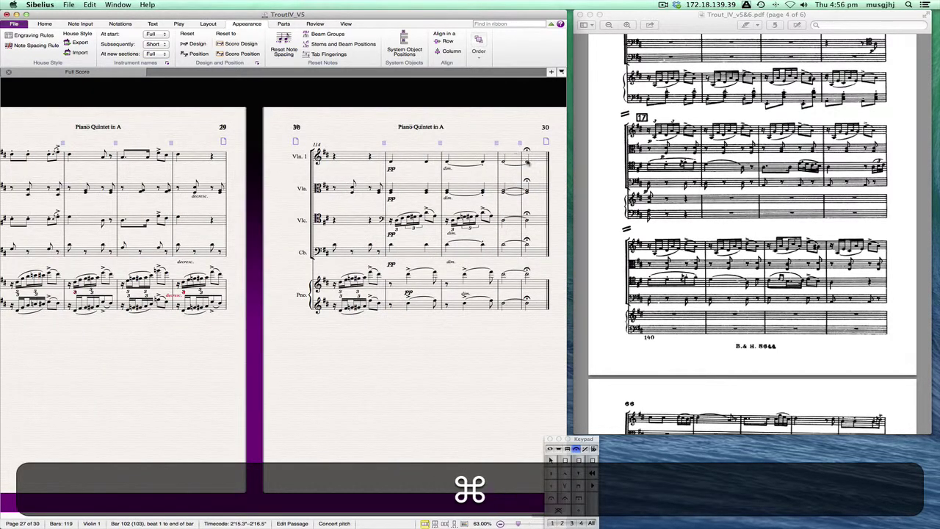
pyautogui.press('super+shift+End')
pyautogui.rightClick(531, 158)
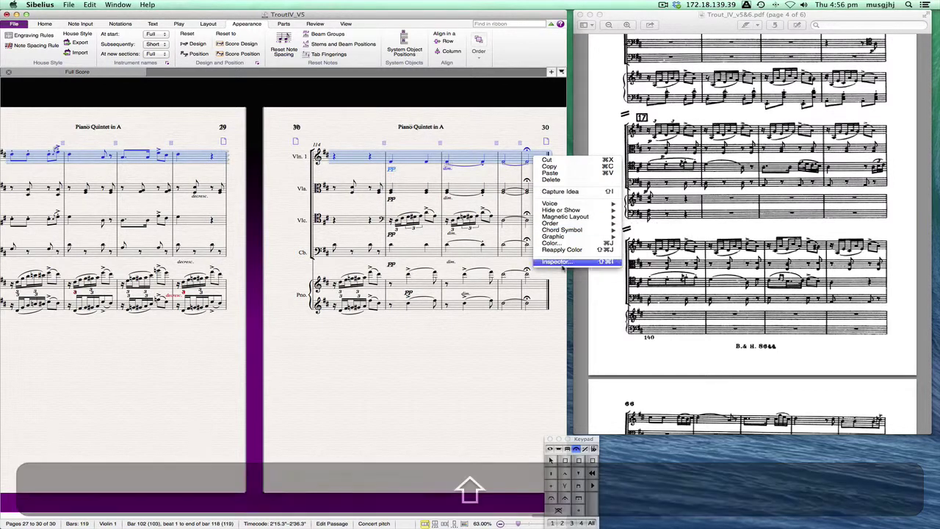
pyautogui.click(560, 262)
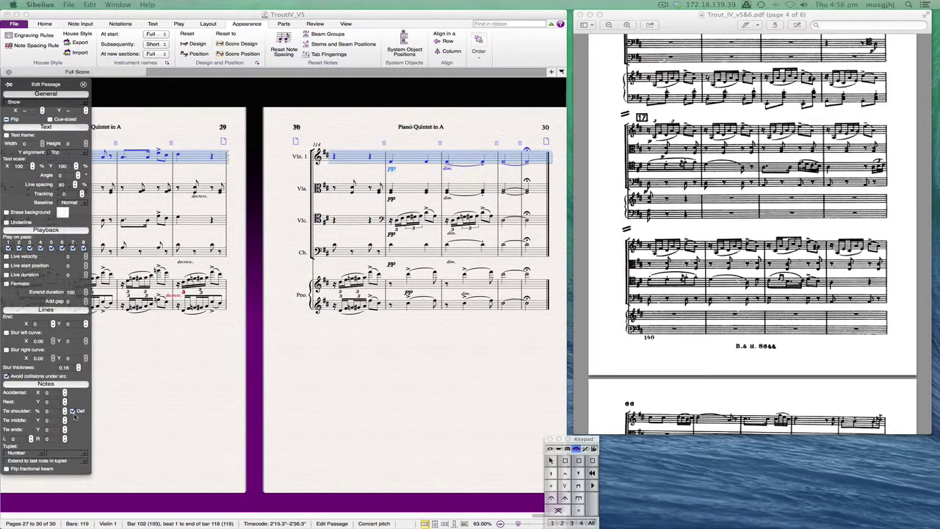
pyautogui.click(62, 454)
pyautogui.click(62, 454)
pyautogui.press('super+alt+i')
pyautogui.press('Escape')
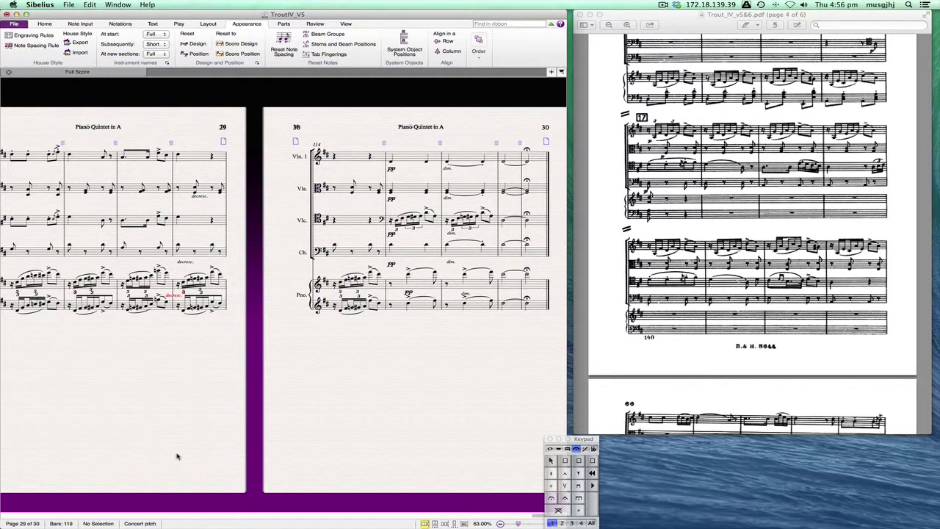
# - Move the lower piano staff on page 29 down slightly and clear the "decresc." marking's collision near bar 113
pyautogui.hscroll(-5, 170, 380)
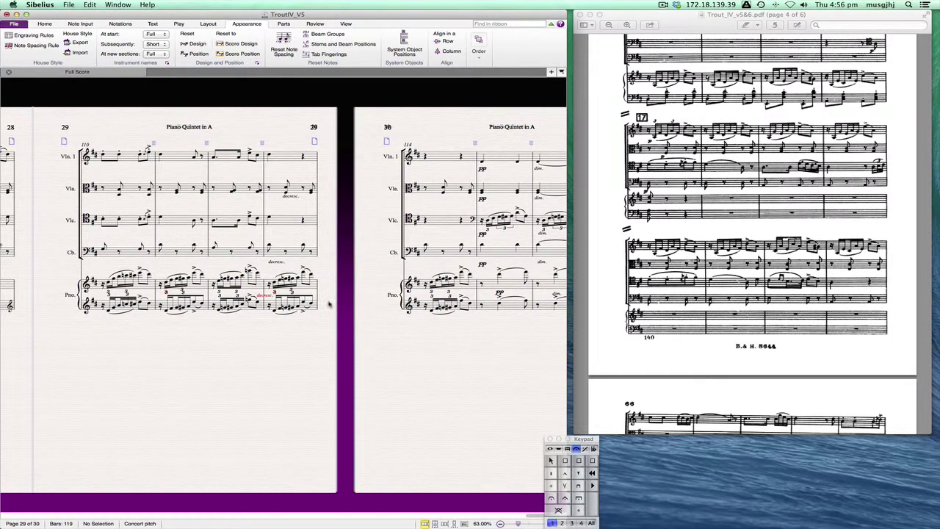
pyautogui.click(263, 307)
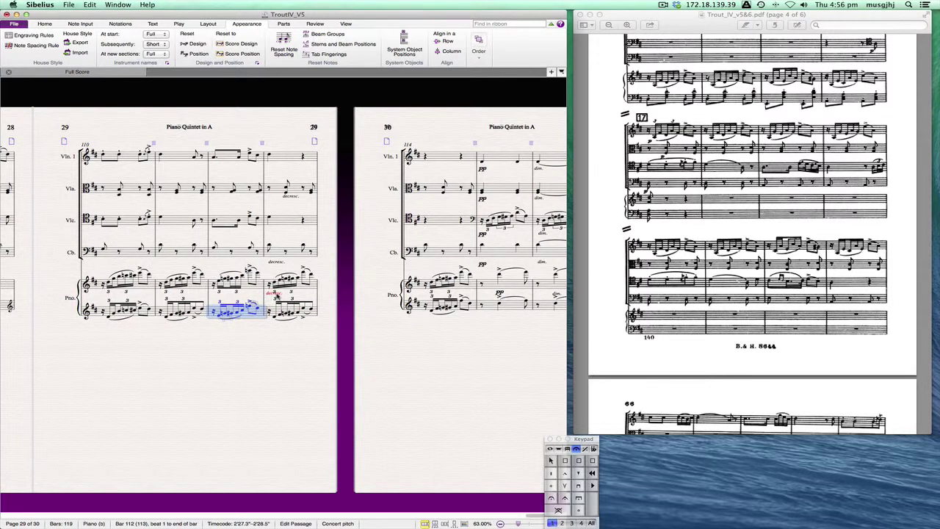
pyautogui.click(276, 295)
pyautogui.doubleClick(277, 296)
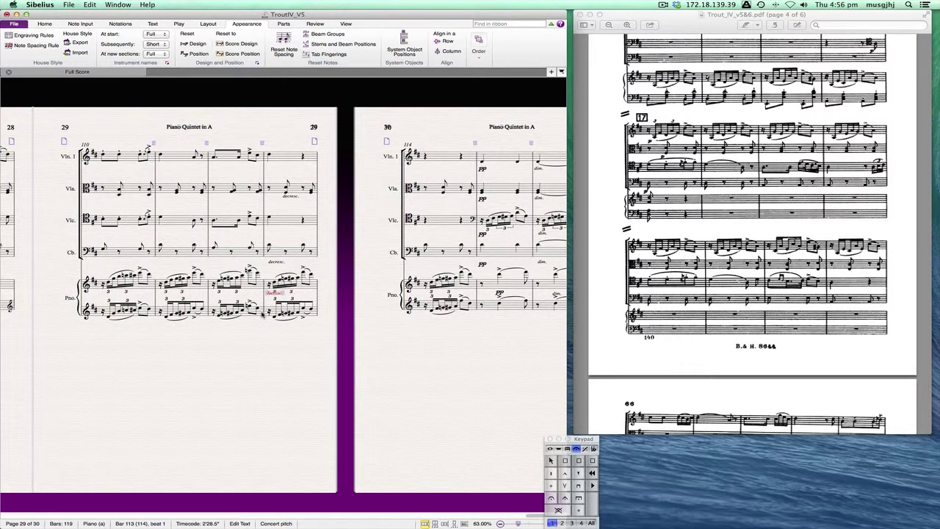
pyautogui.click(263, 314)
pyautogui.moveTo(261, 318); pyautogui.dragTo(262, 315)
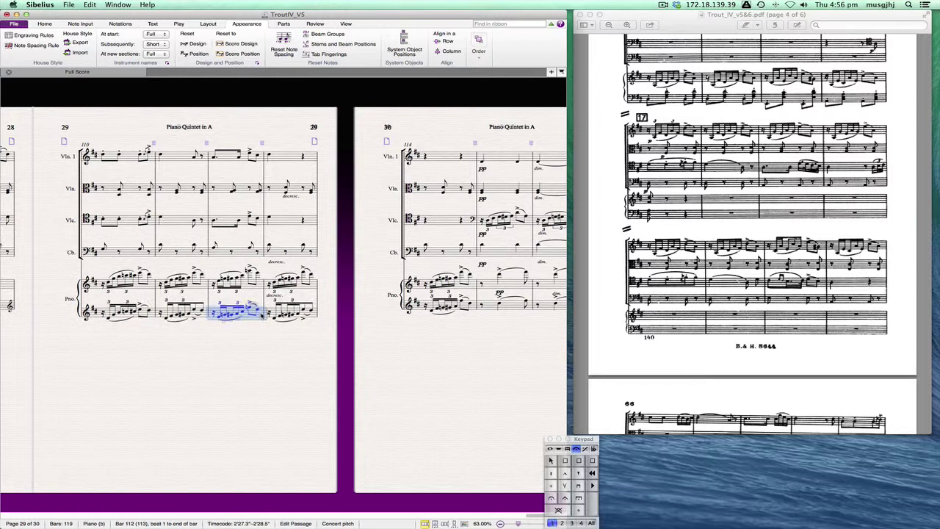
pyautogui.hscroll(-3, 239, 336)
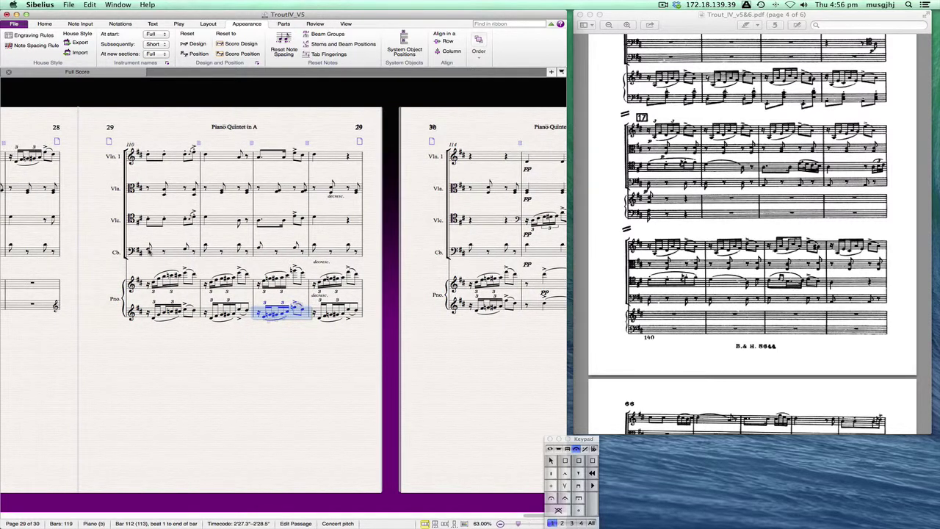
pyautogui.click(149, 250)
pyautogui.click(180, 253)
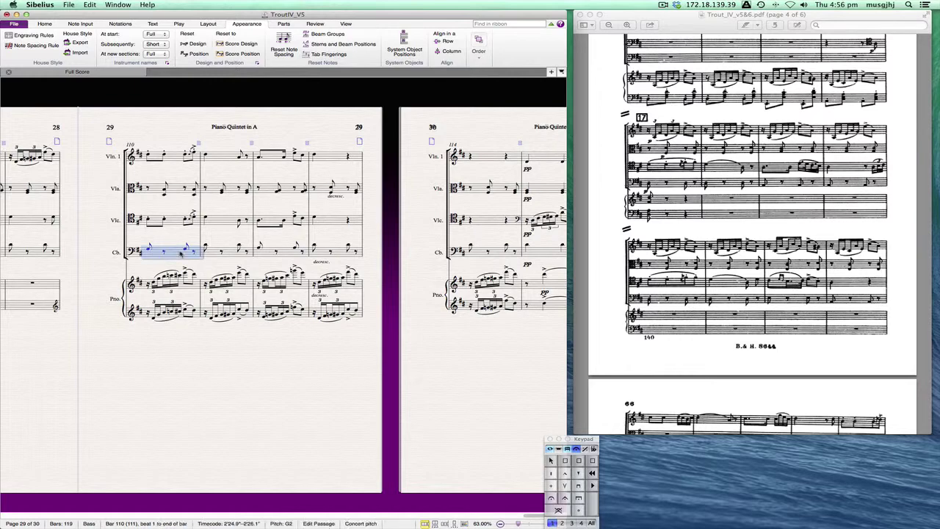
pyautogui.click(283, 254)
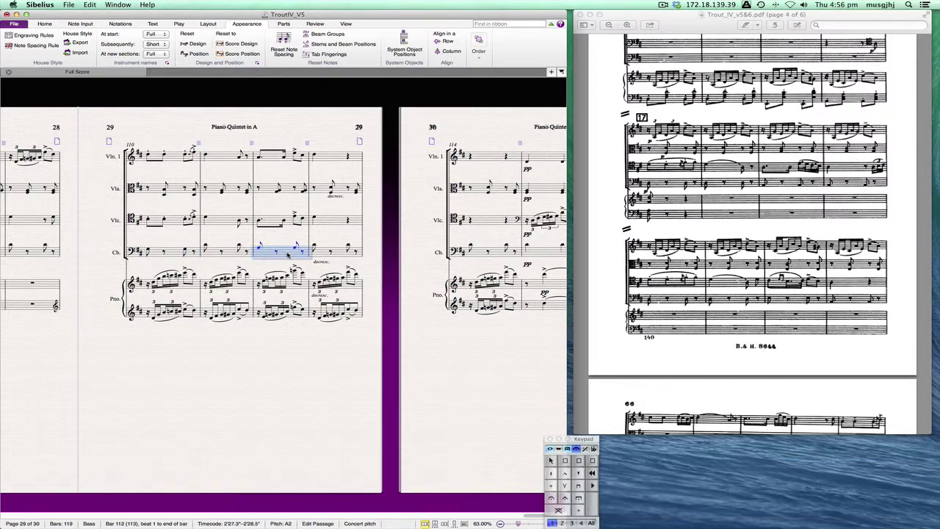
pyautogui.hscroll(5, 490, 260)
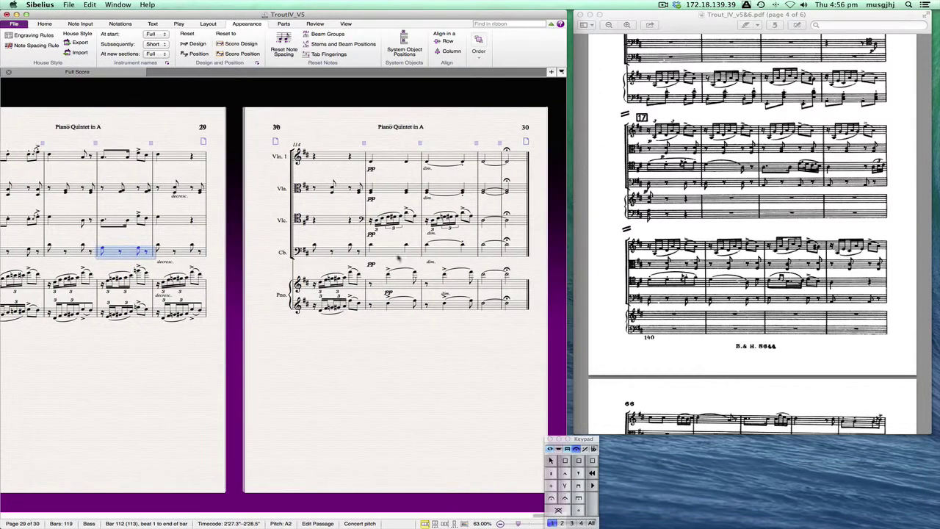
pyautogui.hscroll(-3, 364, 257)
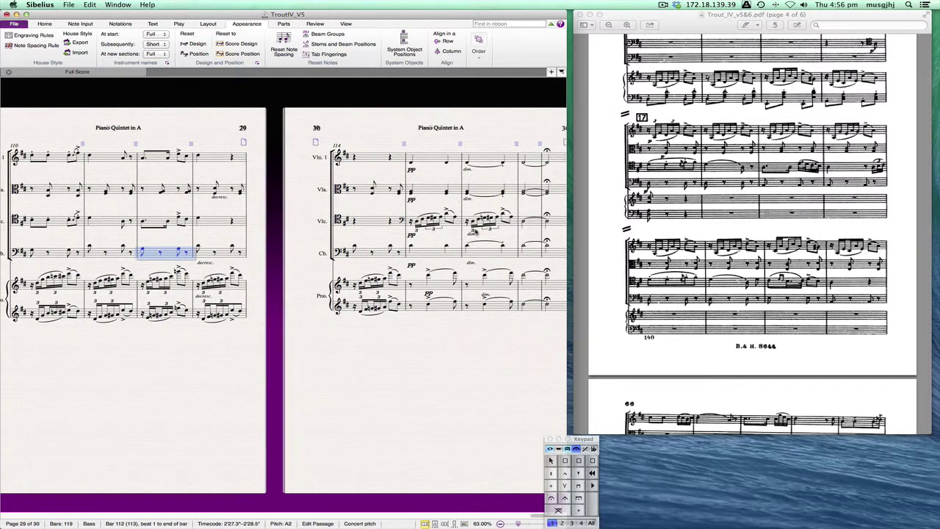
pyautogui.click(449, 226)
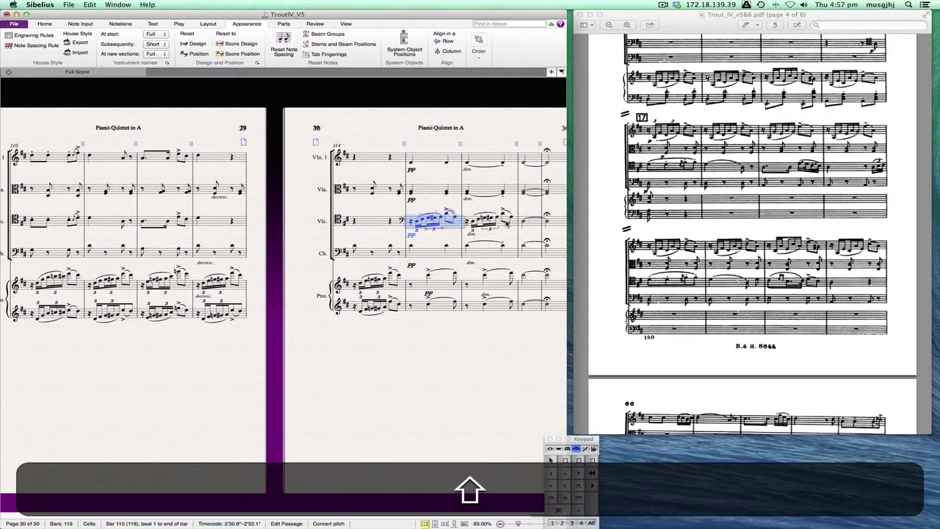
pyautogui.keyDown('shift'); pyautogui.click(506, 223); pyautogui.keyUp('shift')
pyautogui.rightClick(503, 222)
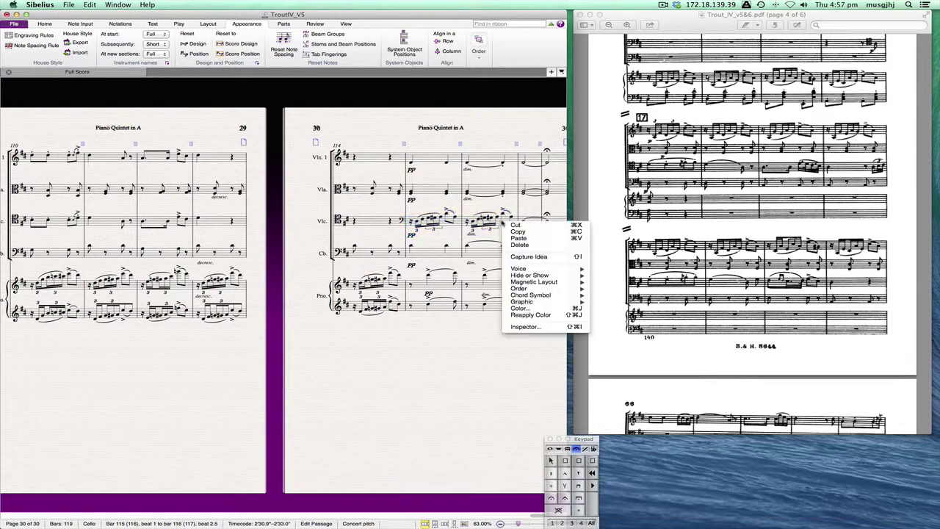
pyautogui.click(524, 327)
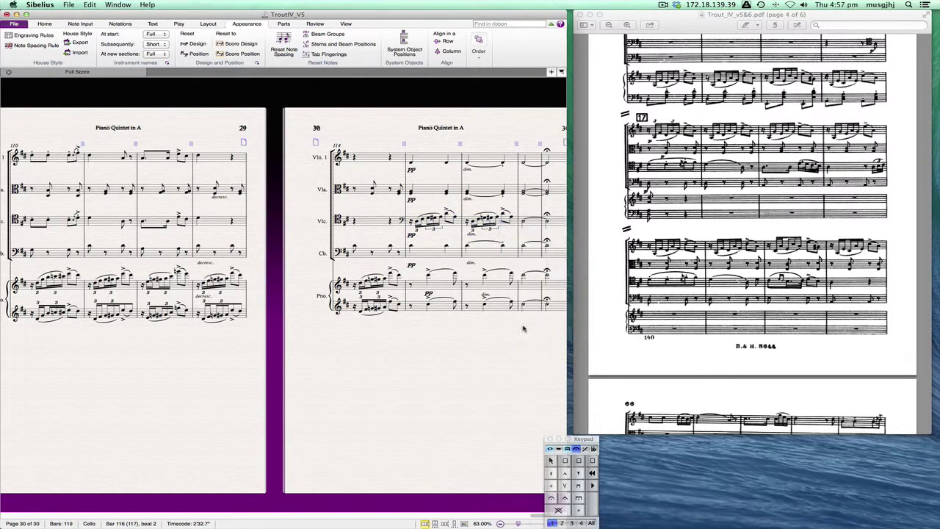
# - Set the cello tuplets in bars 115 and 116 to No bracket and clear the selection
pyautogui.click(509, 223)
pyautogui.click(450, 224)
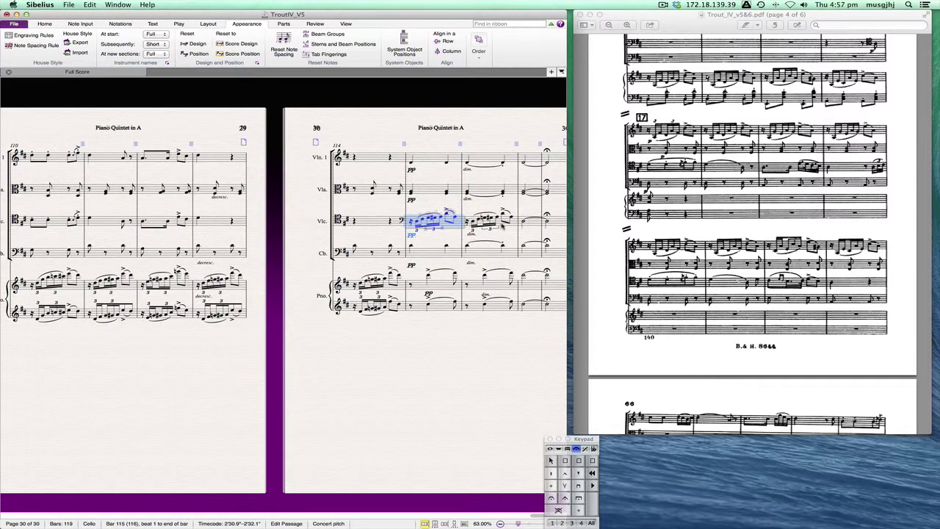
pyautogui.keyDown('shift'); pyautogui.click(514, 224); pyautogui.keyUp('shift')
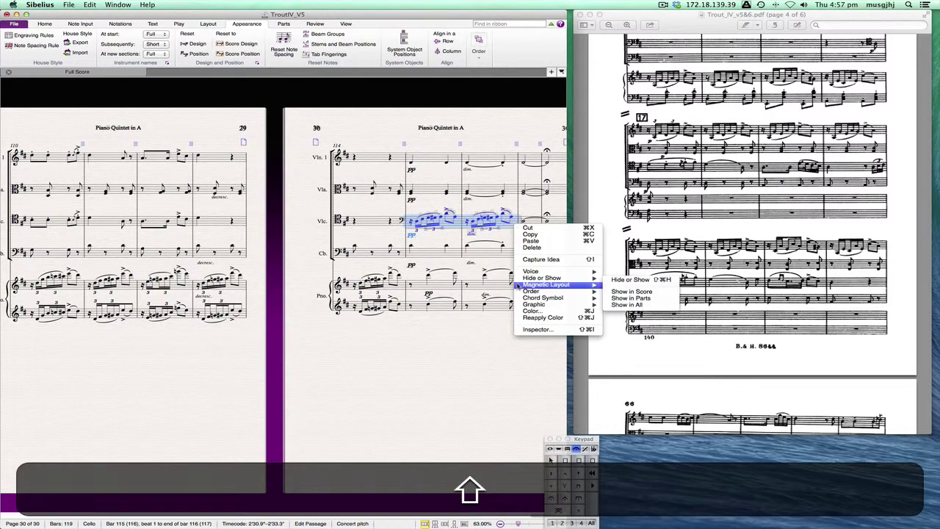
pyautogui.click(522, 331)
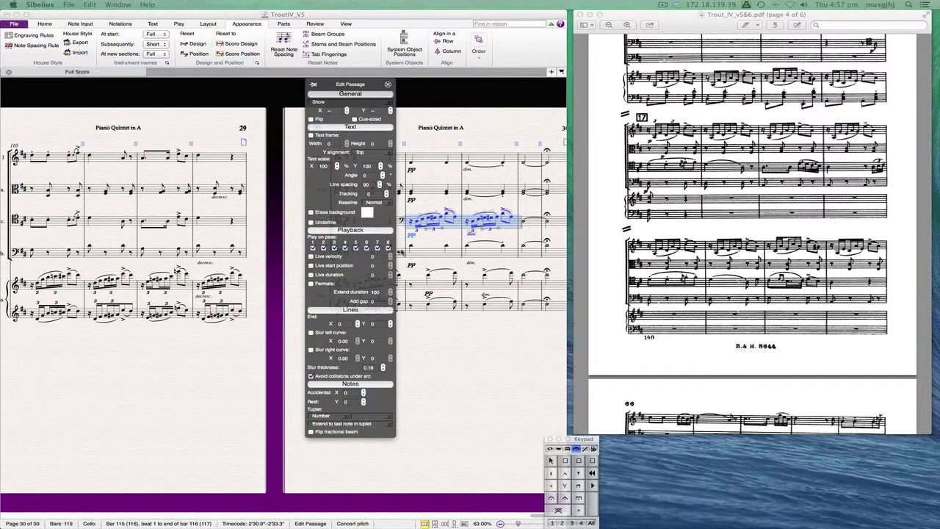
pyautogui.click(362, 418)
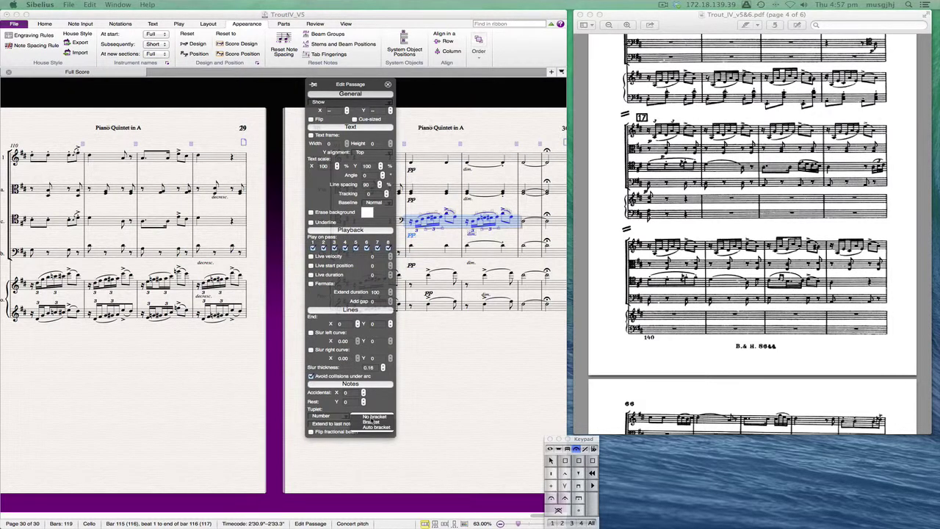
pyautogui.click(365, 419)
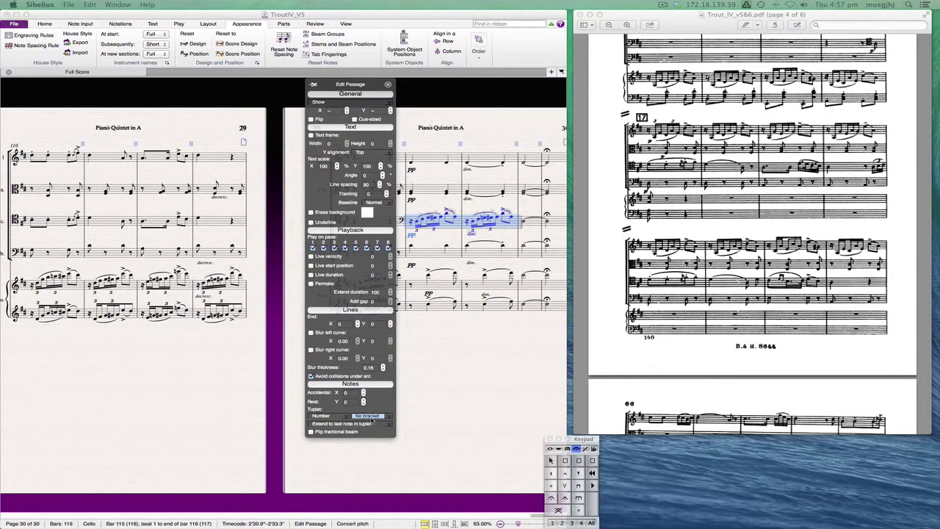
pyautogui.click(388, 85)
pyautogui.press('Escape')
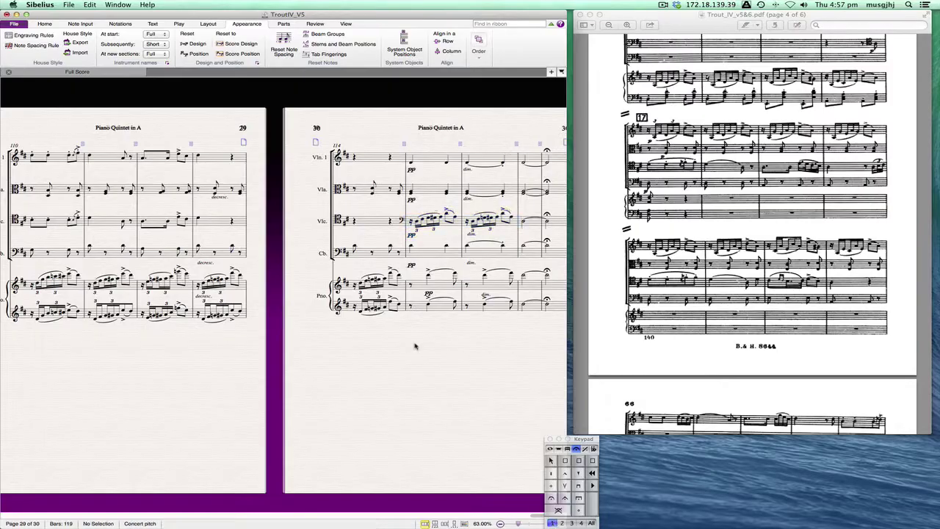
# - Select the whole score from its first page and unlock its format so the bars reflow freely
pyautogui.hscroll(-5, 416, 346)
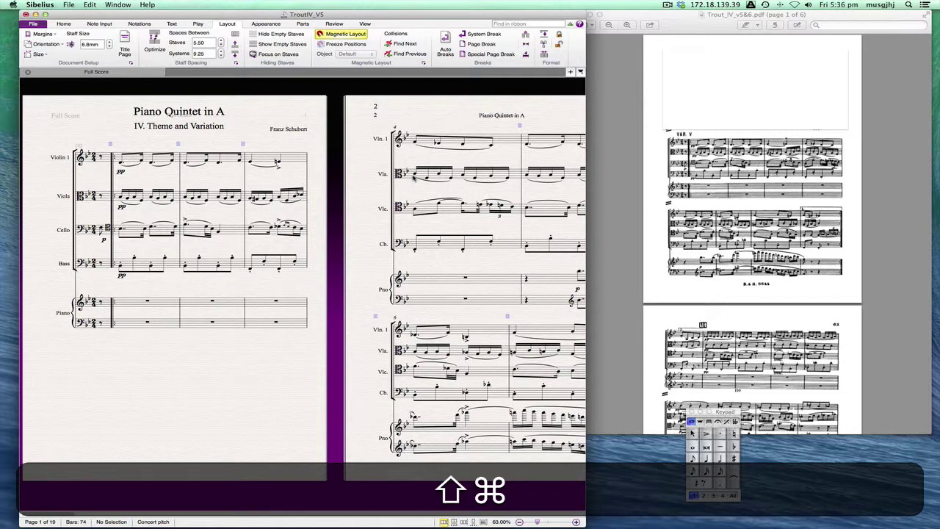
pyautogui.press('super+shift+a')
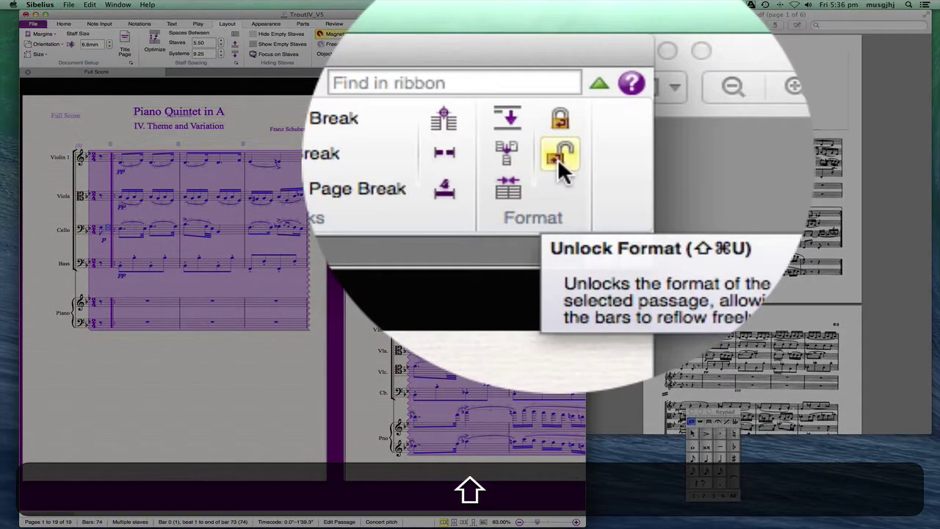
pyautogui.click(557, 158)
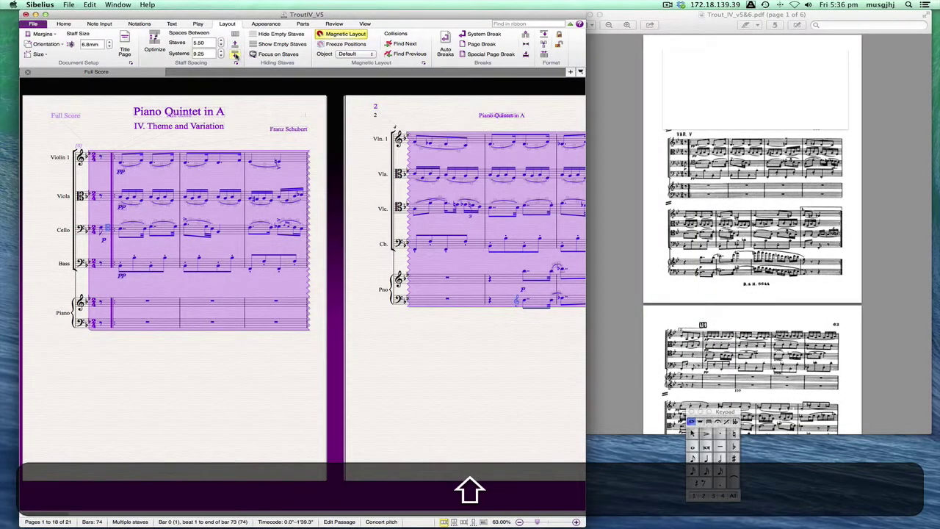
# - Reset the space below and above all staves, and optimize the staff spacing of the whole score
pyautogui.click(235, 56)
pyautogui.click(235, 43)
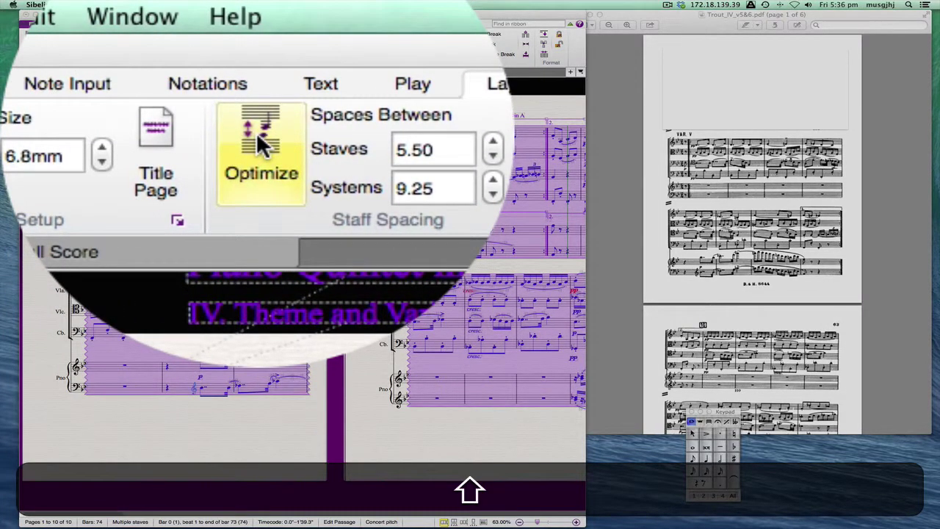
pyautogui.click(152, 40)
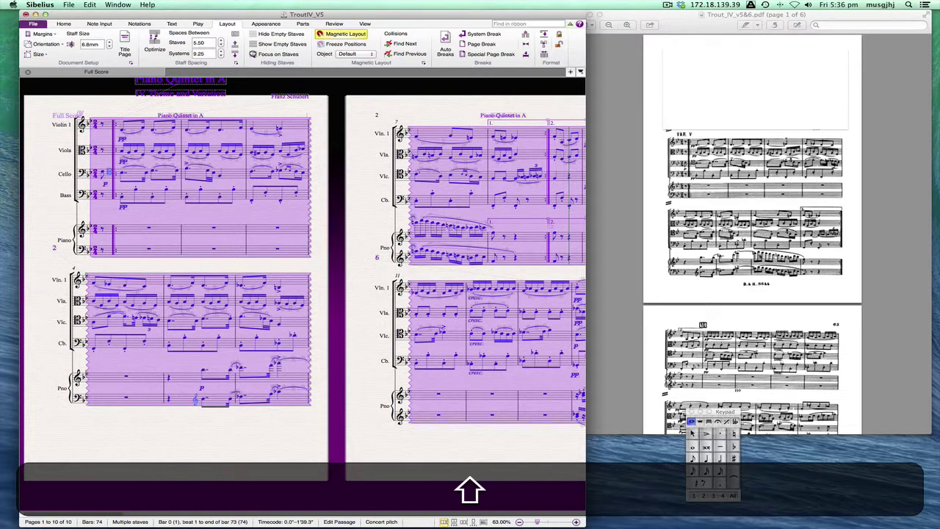
# - Compare the layout with the reference PDF and turn on auto system breaks every 4 bars for the score
pyautogui.scroll(-5, 773, 279)
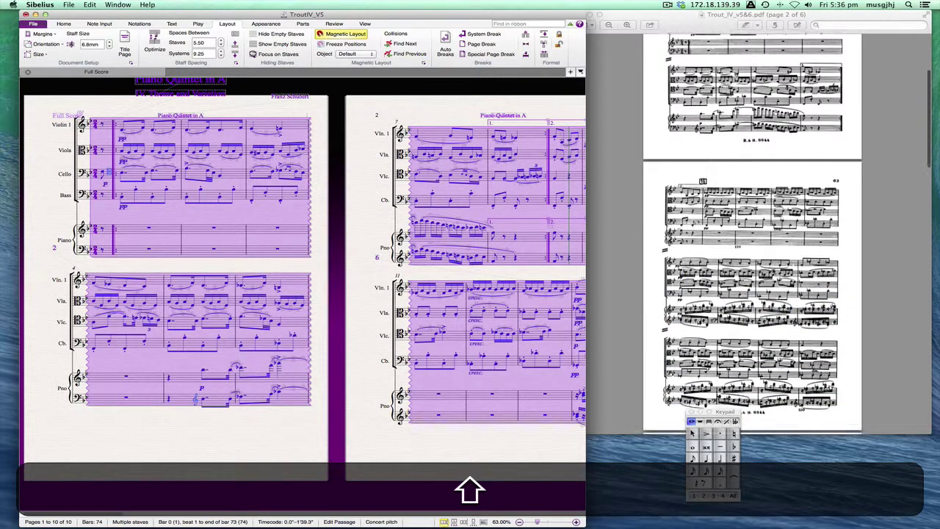
pyautogui.scroll(2, 753, 235)
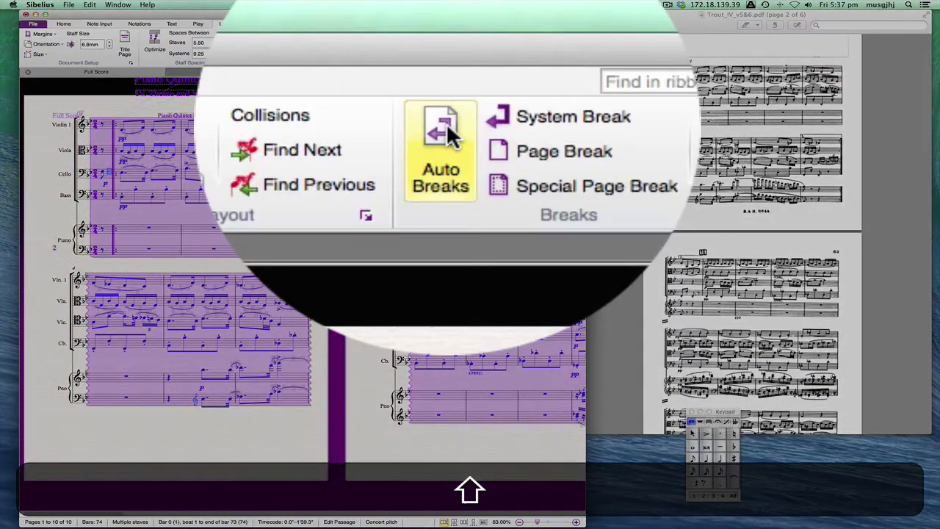
pyautogui.click(445, 44)
pyautogui.click(53, 137)
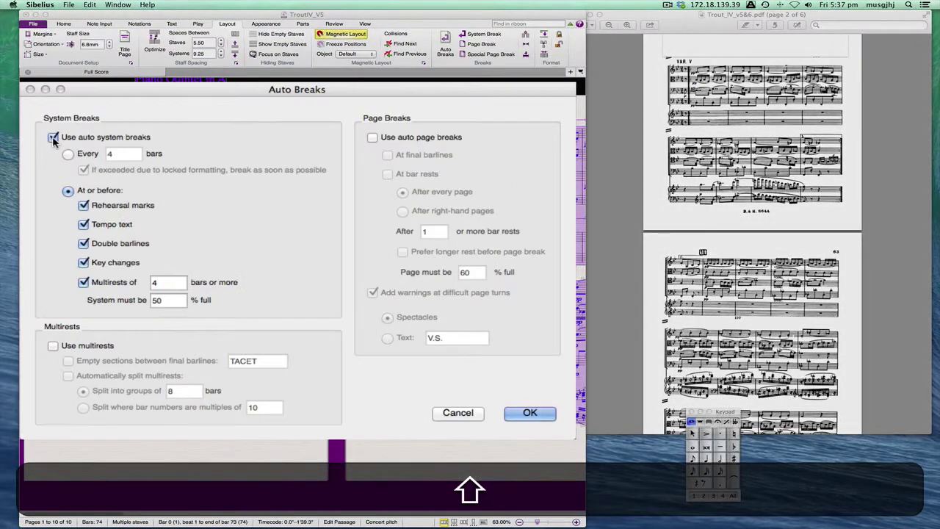
pyautogui.click(68, 154)
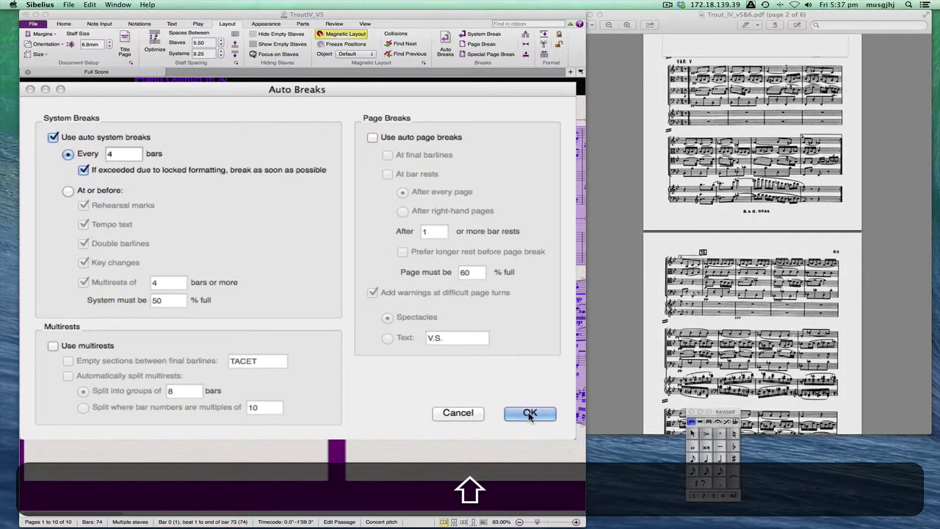
pyautogui.click(530, 413)
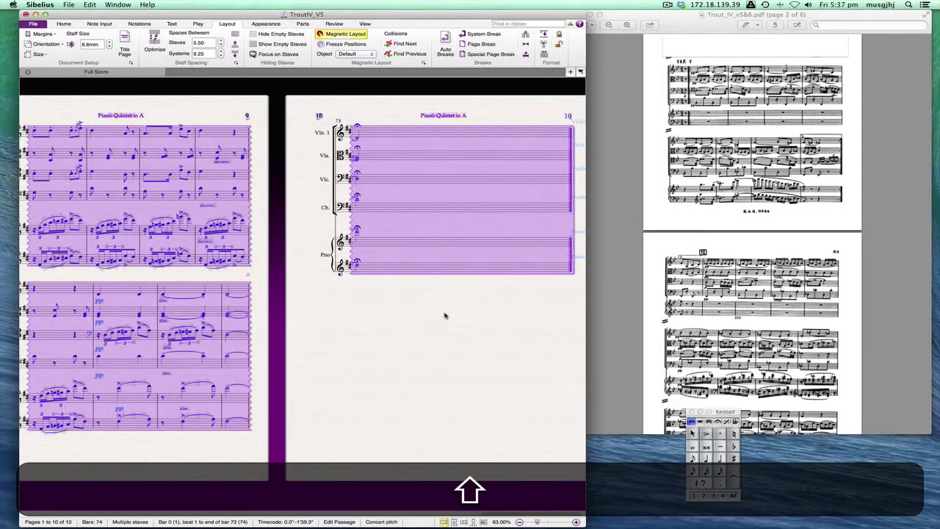
pyautogui.press('Escape')
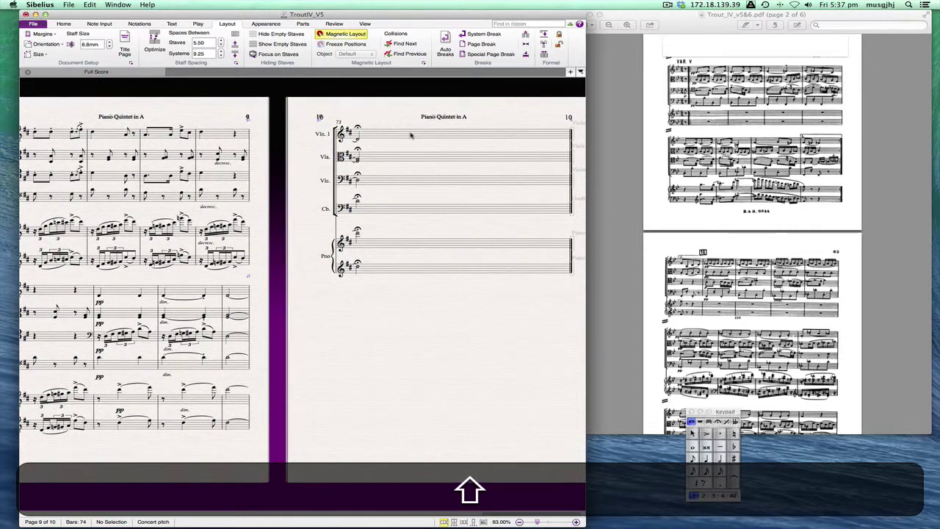
# - Make bars 69 to 73 at the end of the score into one system
pyautogui.click(411, 135)
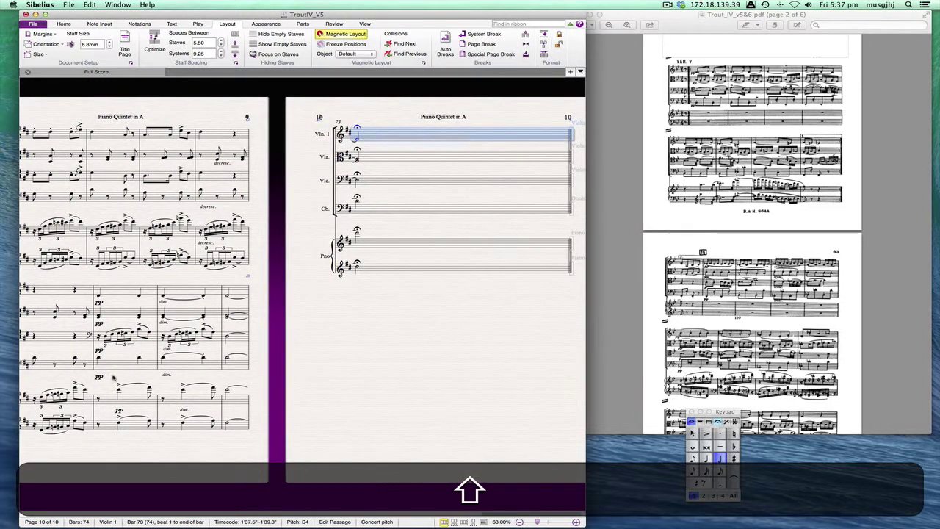
pyautogui.keyDown('shift'); pyautogui.click(49, 292); pyautogui.keyUp('shift')
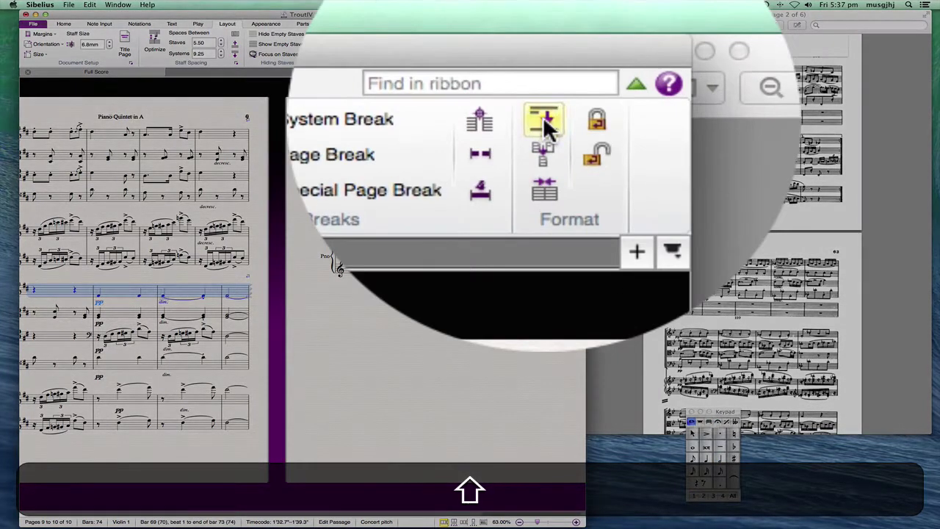
pyautogui.click(544, 34)
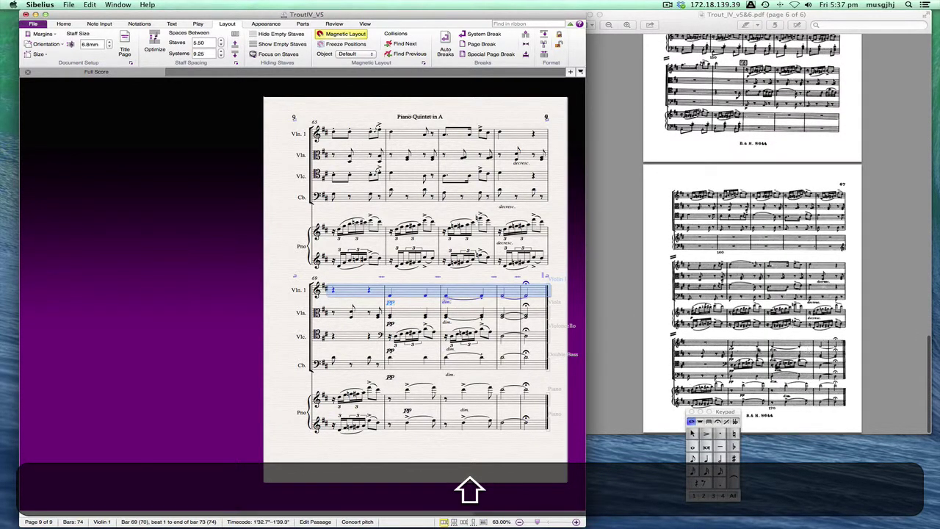
# - Make bars 9 to 13 on page 2 into one system, starting from the second-time bar
pyautogui.scroll(3, 719, 353)
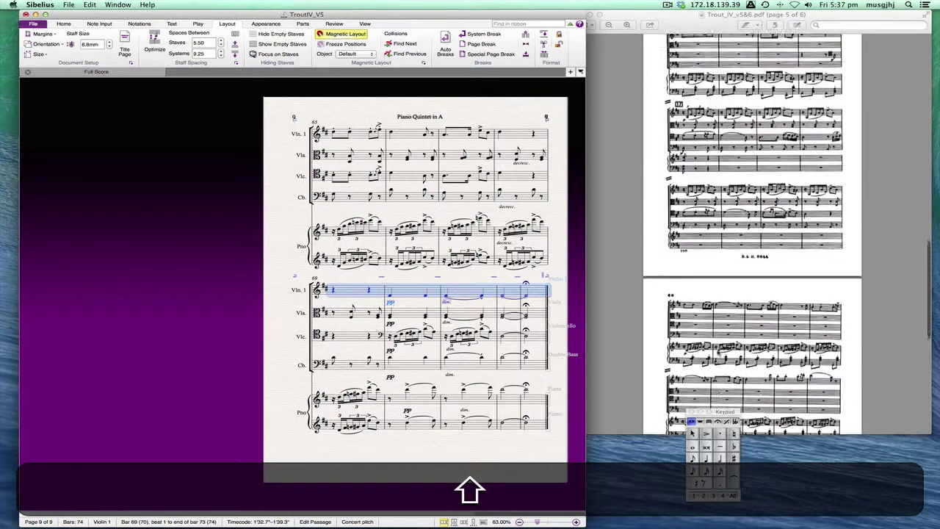
pyautogui.scroll(15, 752, 235)
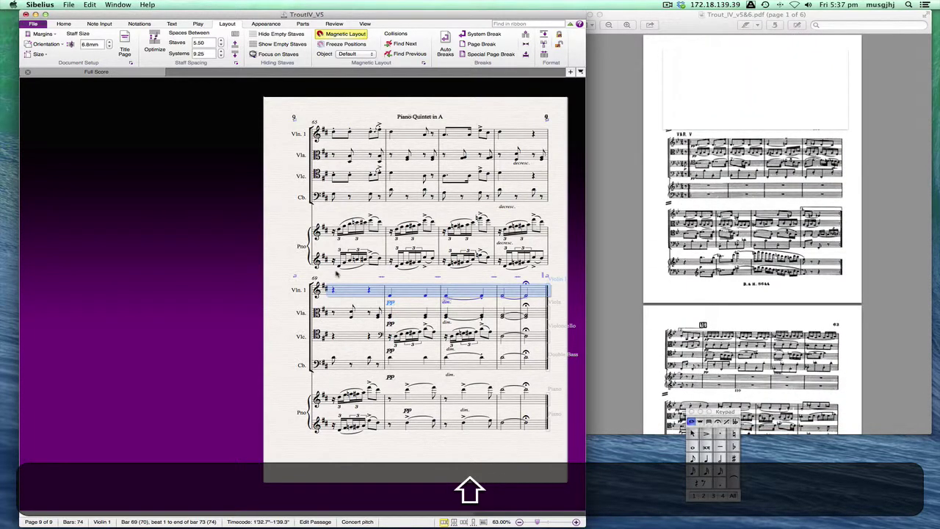
pyautogui.hotkey('shift', 'Home')
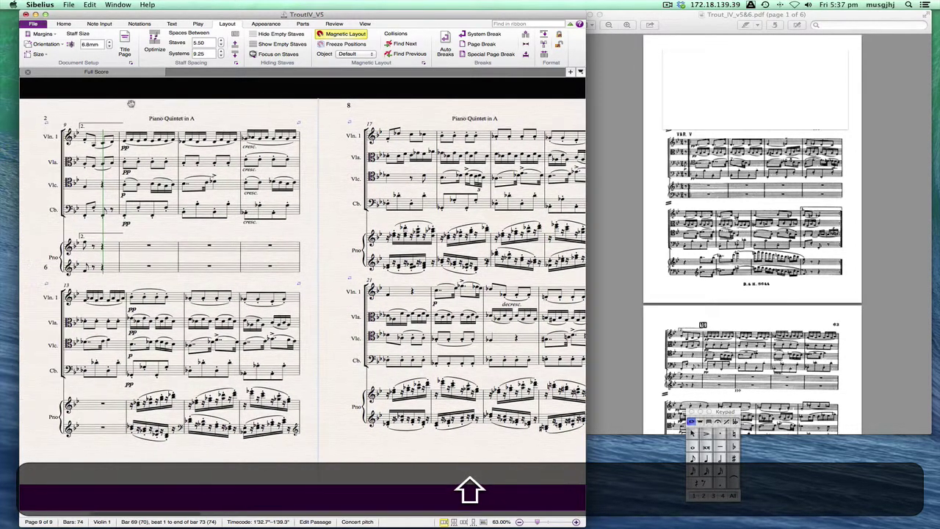
pyautogui.click(115, 137)
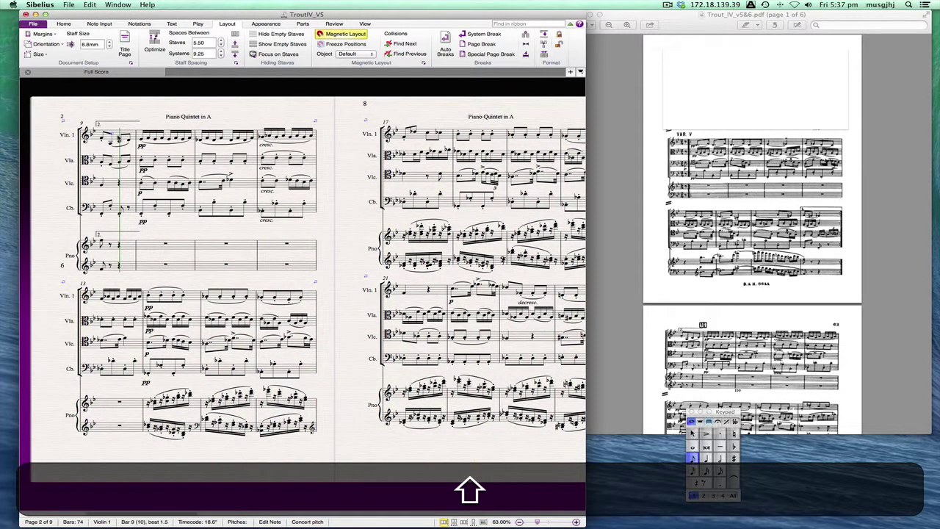
pyautogui.click(118, 138)
pyautogui.keyDown('shift'); pyautogui.click(117, 295); pyautogui.keyUp('shift')
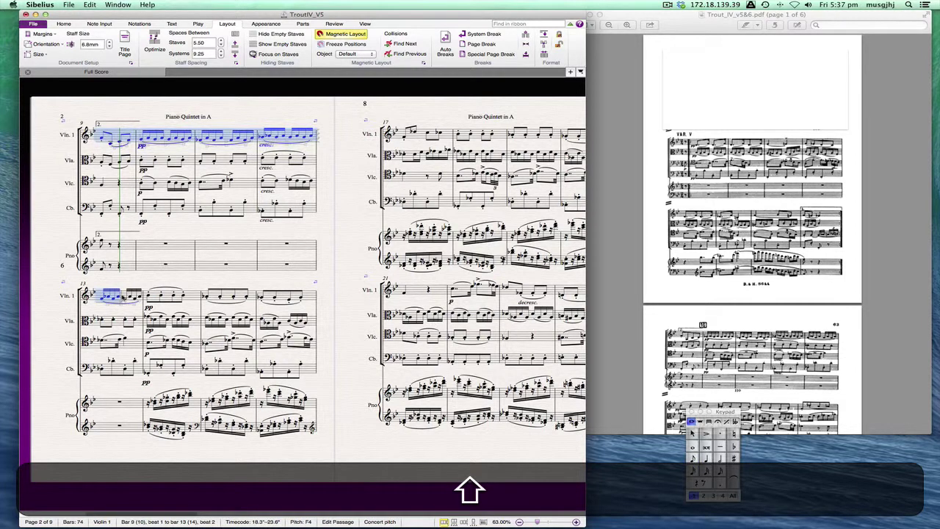
pyautogui.hotkey('shift', 'Right')
pyautogui.hotkey('shift', 'Right')
pyautogui.hotkey('shift', 'Right')
pyautogui.hotkey('shift', 'Right')
pyautogui.click(543, 35)
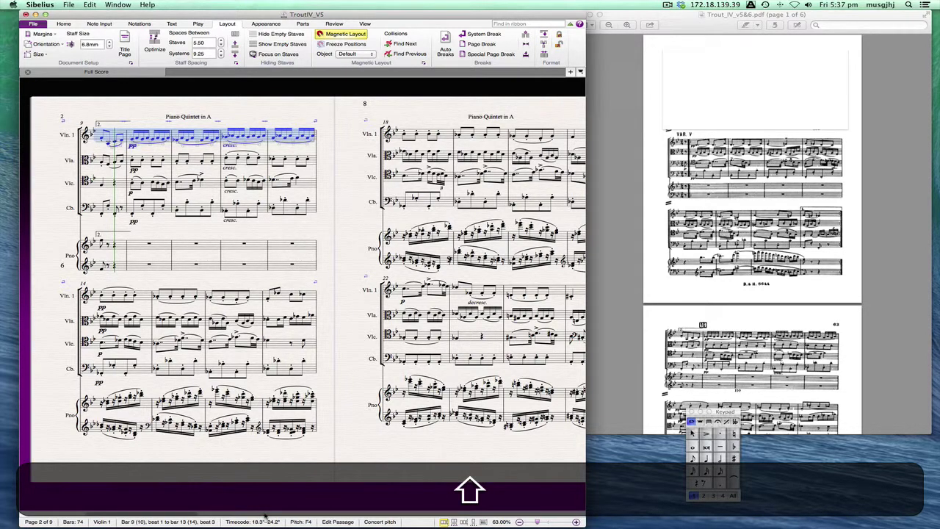
# - Make bars 26 to 28 on page 4 into one system, ending at the key change
pyautogui.hotkey('shift', 'End')
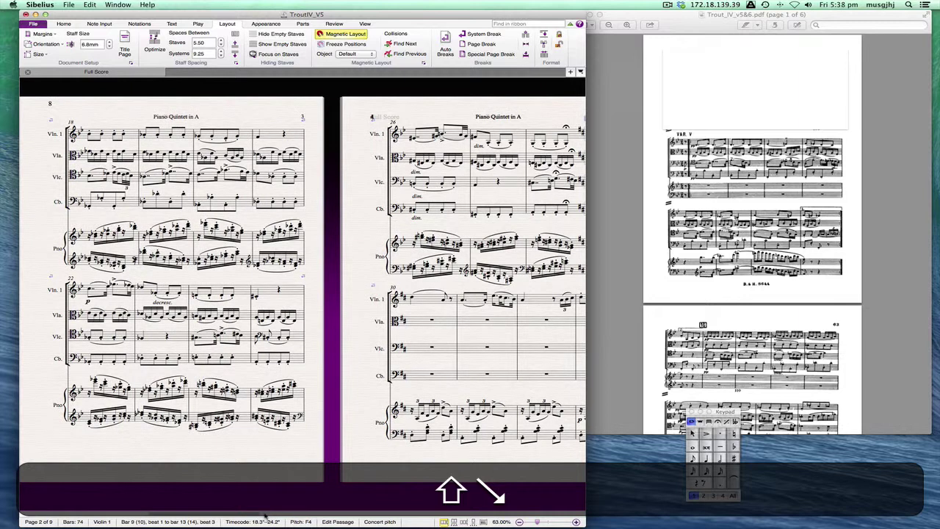
pyautogui.keyDown('shift'); pyautogui.click(449, 138); pyautogui.keyUp('shift')
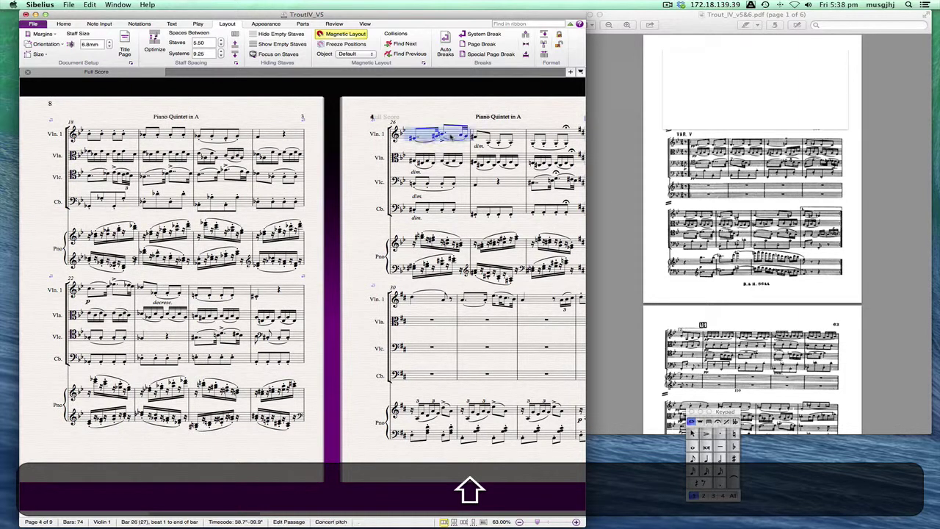
pyautogui.keyDown('shift'); pyautogui.click(553, 136); pyautogui.keyUp('shift')
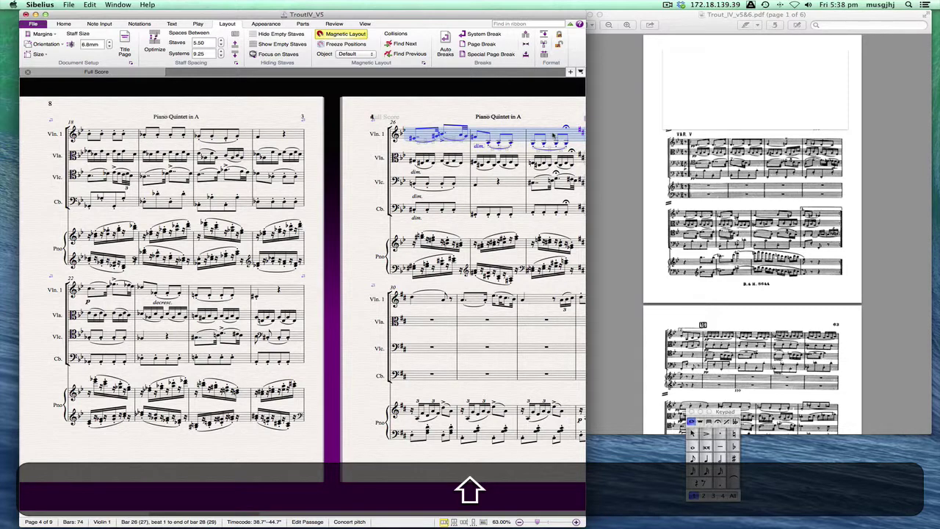
pyautogui.hotkey('alt', 'shift', 'm')
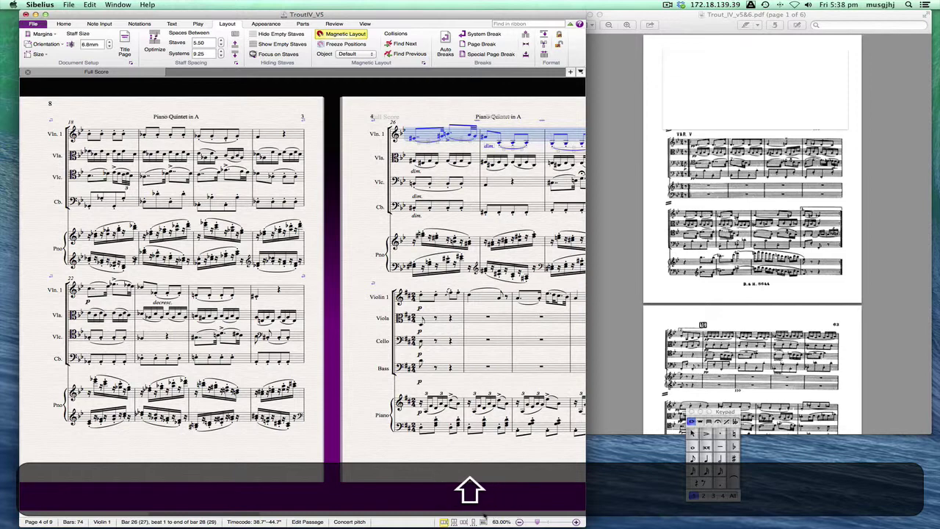
# - Make bars 45 to 49 into one system, starting from the second system on page 6
pyautogui.hotkey('shift', 'End')
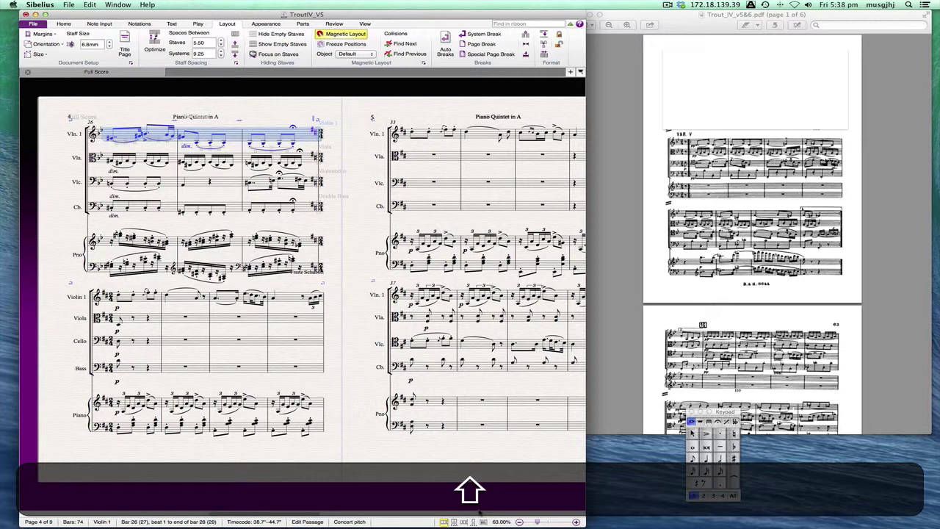
pyautogui.hotkey('shift', 'End')
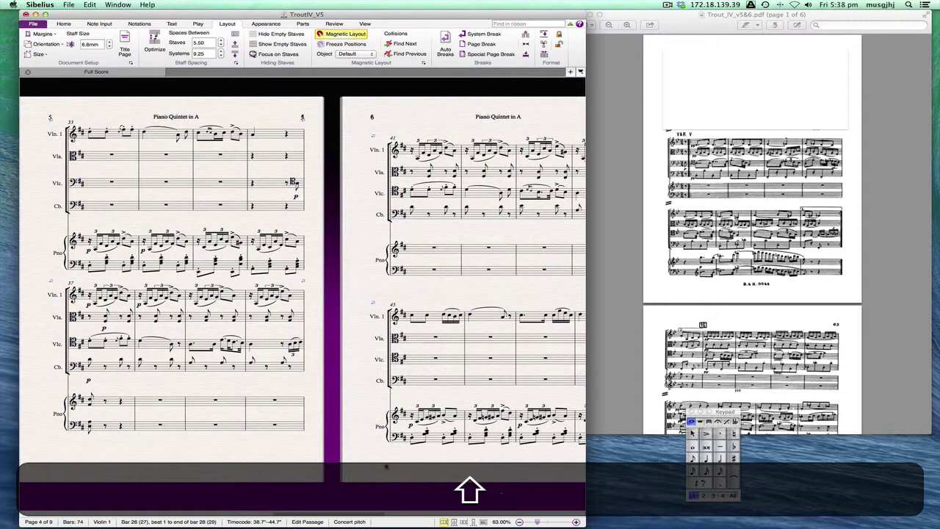
pyautogui.click(439, 317)
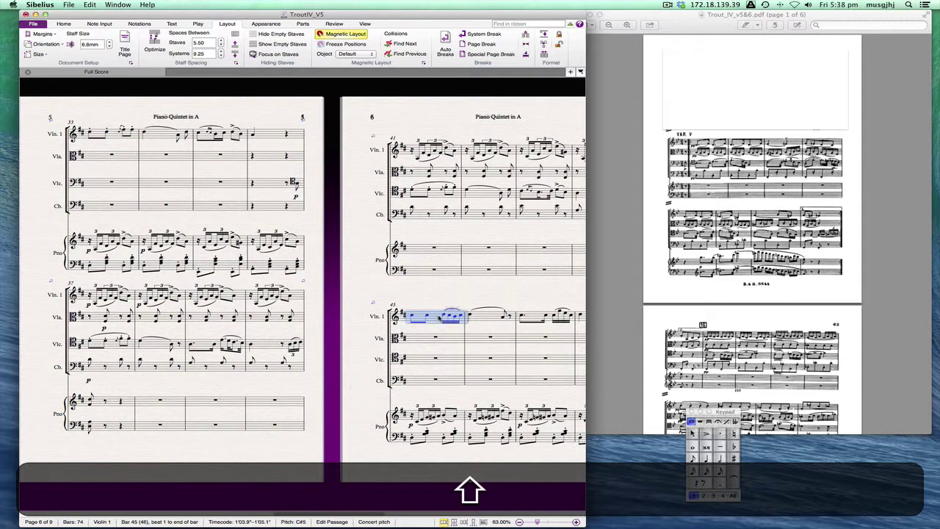
pyautogui.hotkey('shift', 'End')
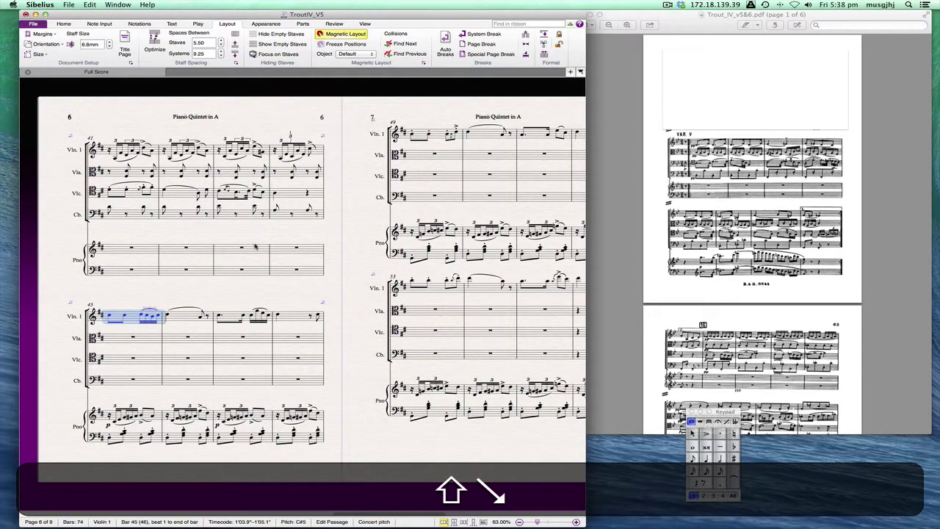
pyautogui.click(438, 139)
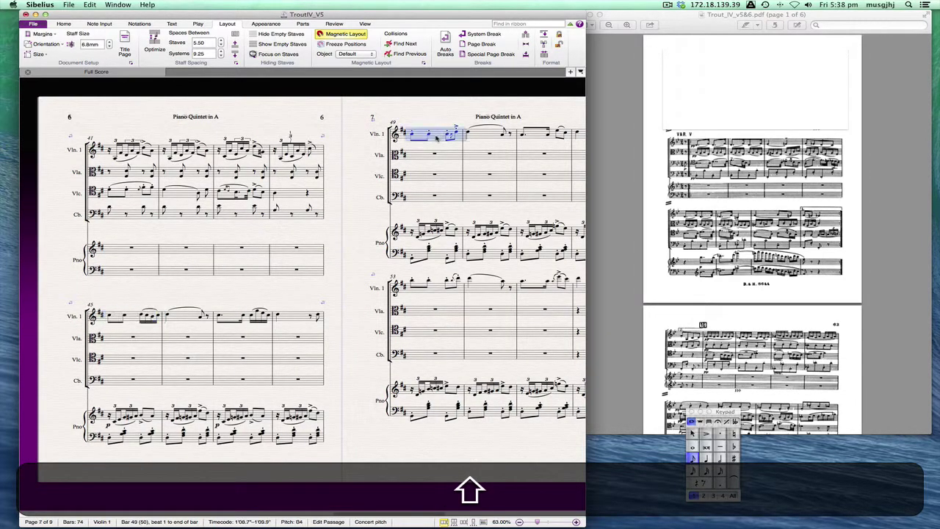
pyautogui.press('Escape')
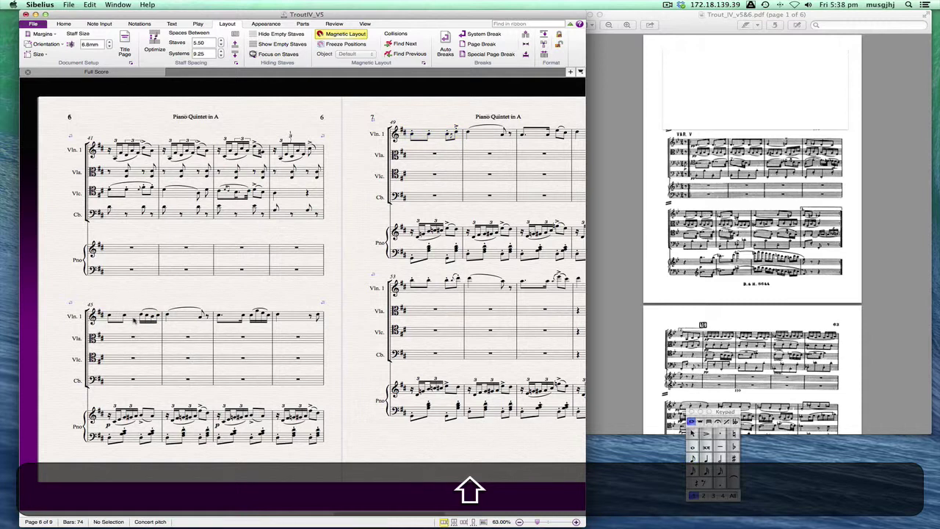
pyautogui.click(134, 320)
pyautogui.keyDown('shift'); pyautogui.click(436, 137); pyautogui.keyUp('shift')
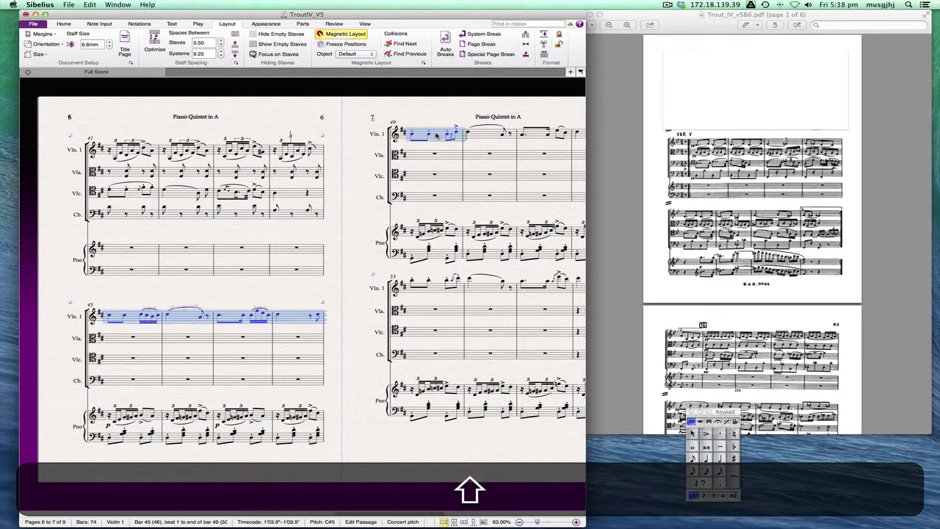
pyautogui.hotkey('alt', 'shift', 'm')
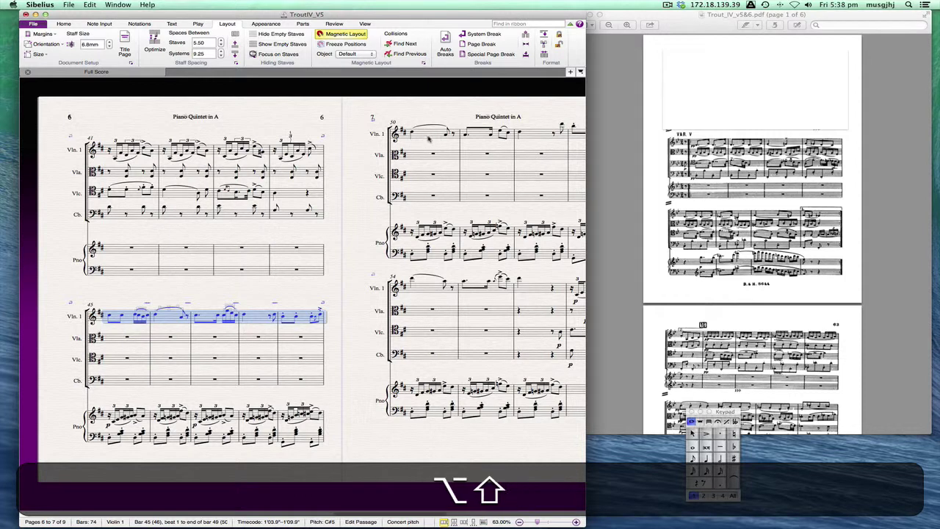
# - Make bars 50 to 54 on page 7 into one system
pyautogui.click(424, 141)
pyautogui.keyDown('shift'); pyautogui.click(424, 289); pyautogui.keyUp('shift')
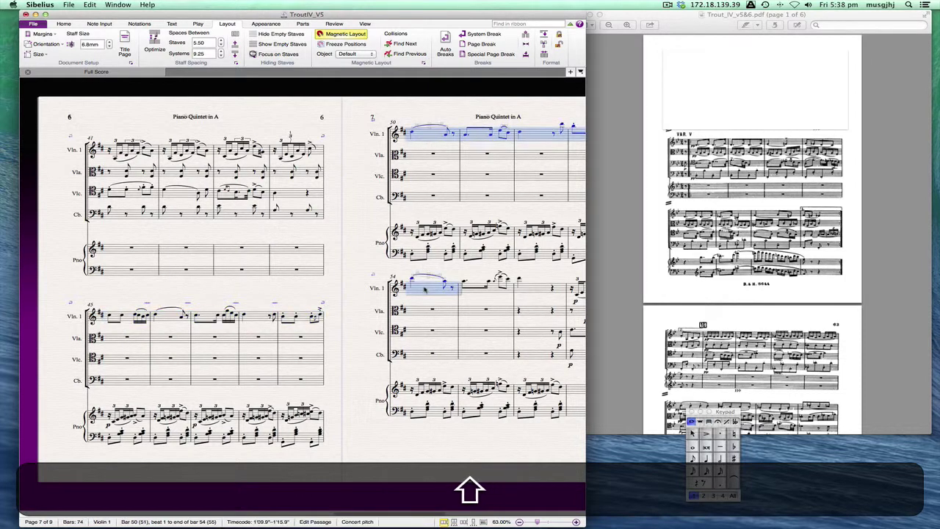
pyautogui.hotkey('alt', 'shift', 'm')
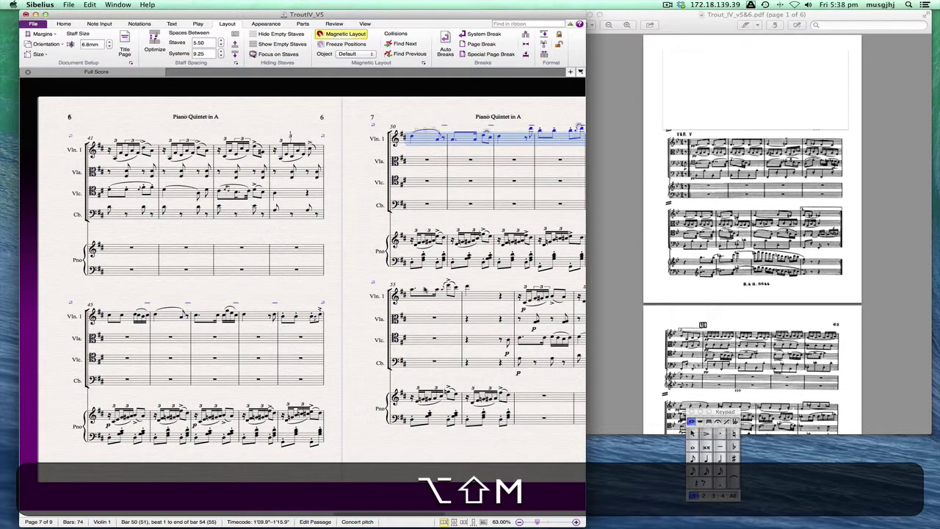
# - Make bars 55 to 59 into one system, starting from the second system on page 7
pyautogui.click(425, 296)
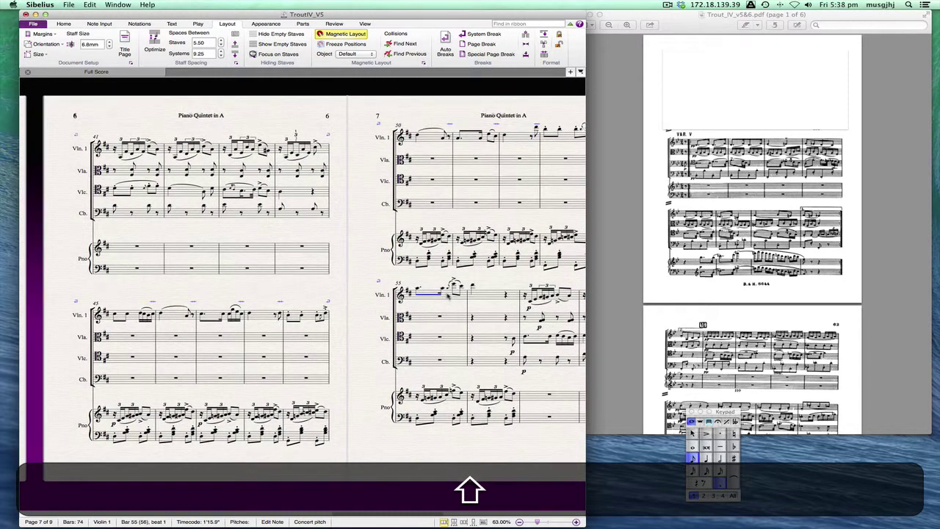
pyautogui.keyDown('shift'); pyautogui.click(448, 294); pyautogui.keyUp('shift')
pyautogui.hotkey('shift', 'End')
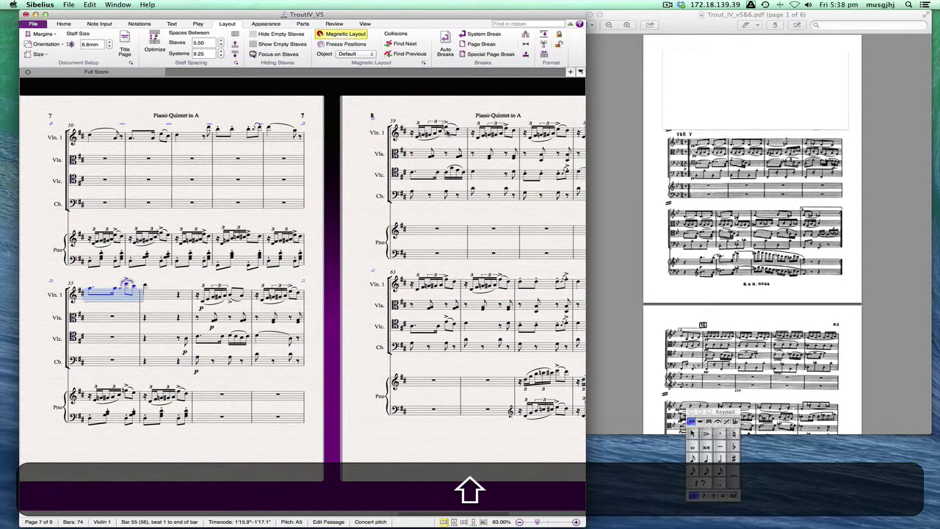
pyautogui.hotkey('shift', 'alt', 'Right')
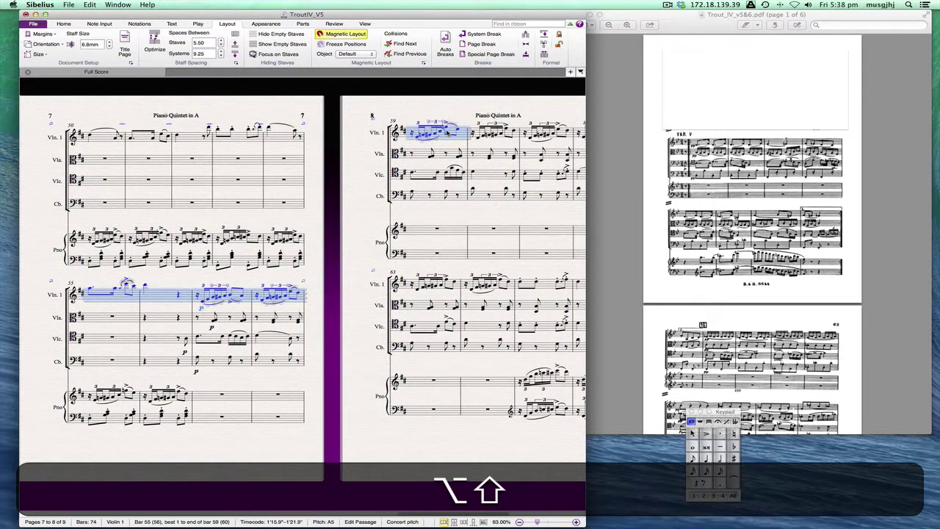
pyautogui.hotkey('alt', 'shift', 'm')
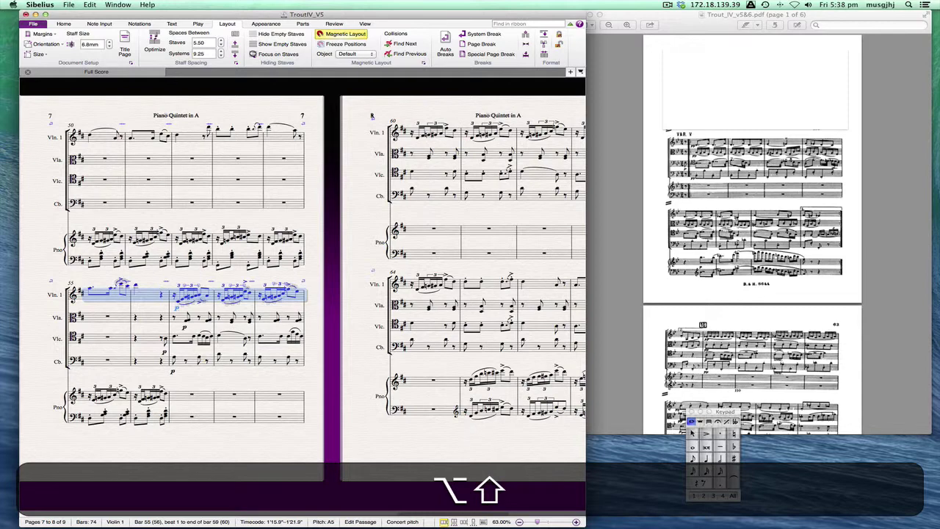
# - Make bars 60 to 64 on page 8 into one system
pyautogui.hotkey('shift', 'End')
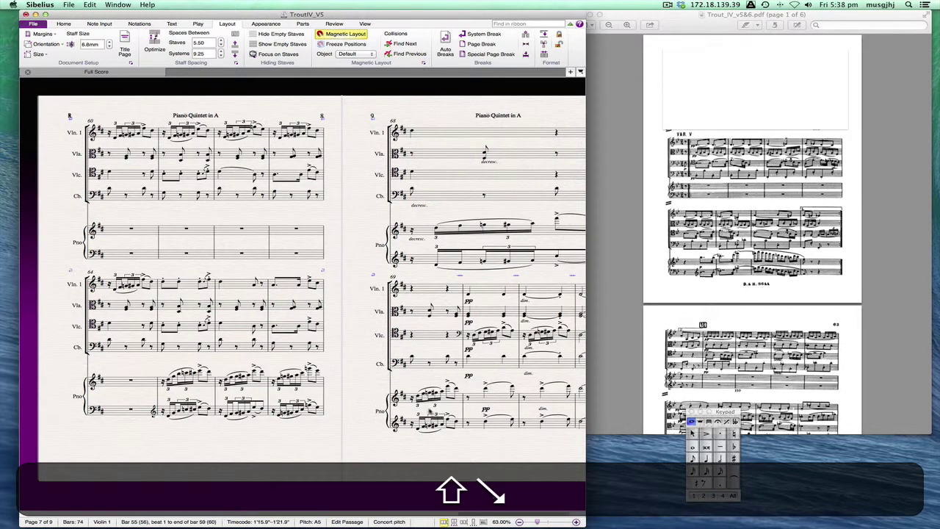
pyautogui.click(147, 135)
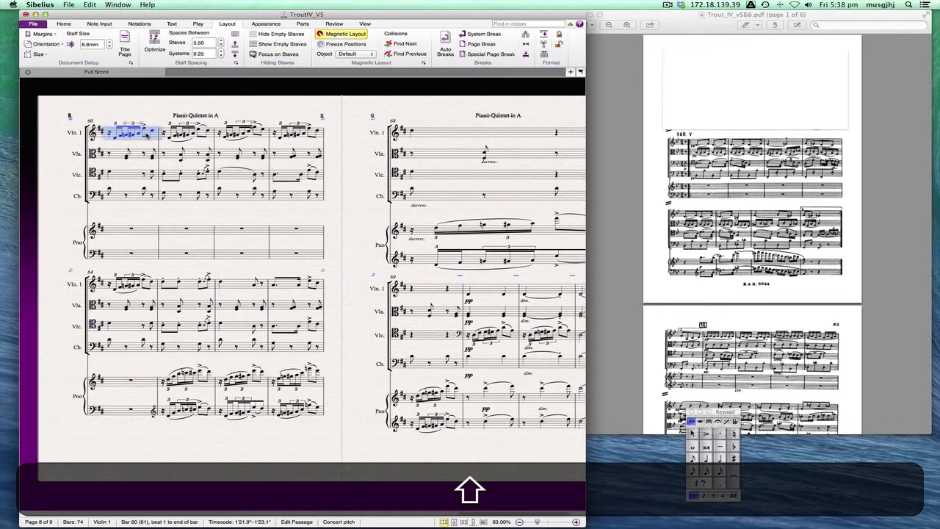
pyautogui.keyDown('shift'); pyautogui.click(130, 284); pyautogui.keyUp('shift')
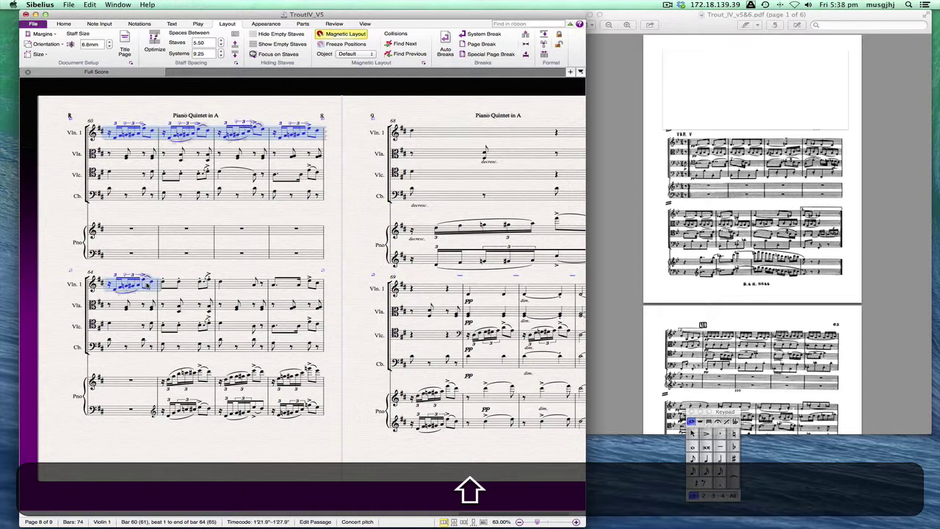
pyautogui.hotkey('alt', 'shift', 'm')
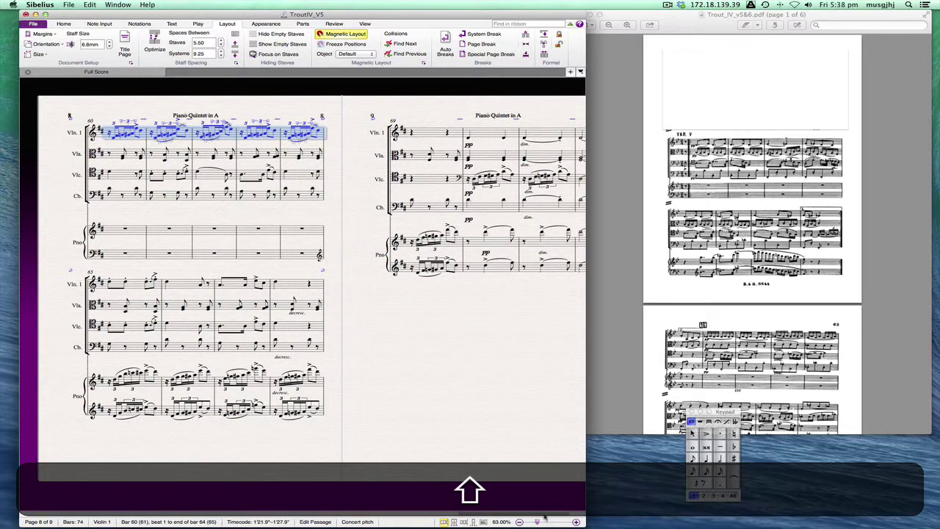
# - Compare page 1 with the reference PDF and set the Staves engraving rule for spaces between systems to 13.25
pyautogui.moveTo(403, 512); pyautogui.dragTo(28, 489)
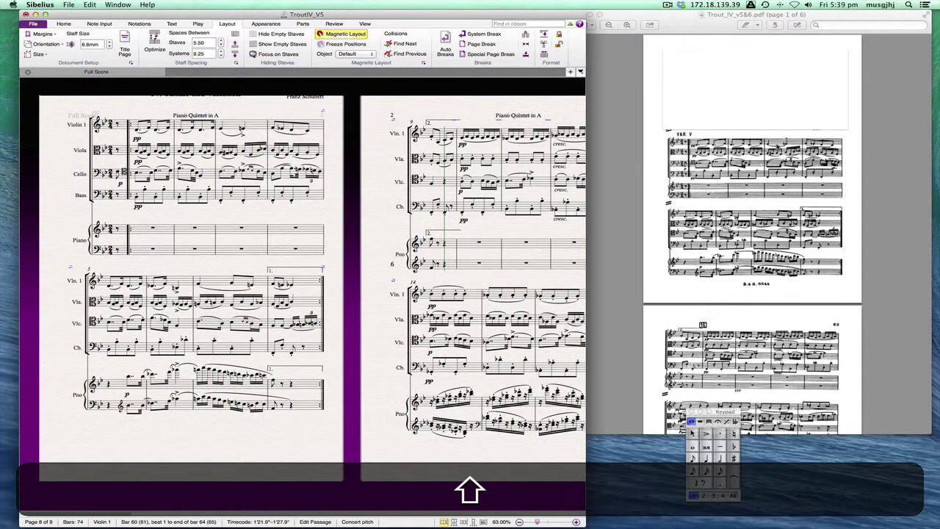
pyautogui.scroll(-5, 758, 271)
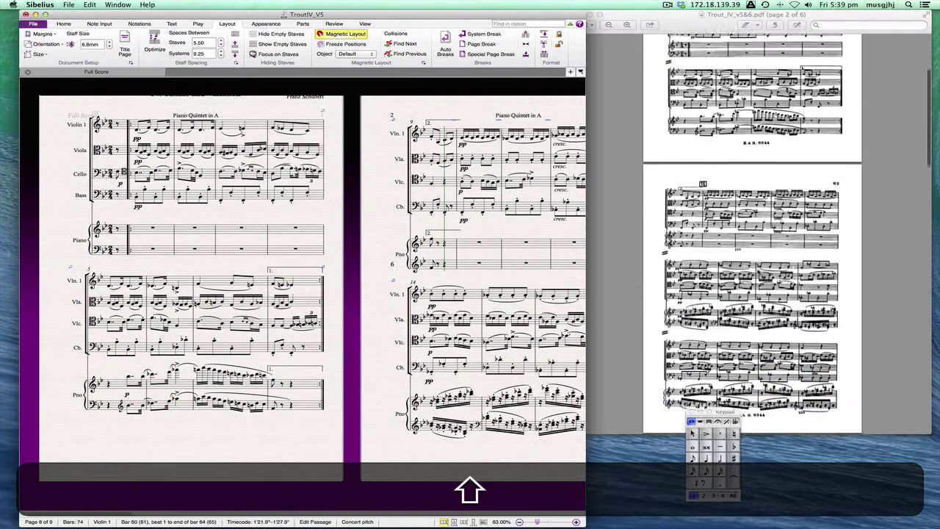
pyautogui.scroll(-1, 760, 271)
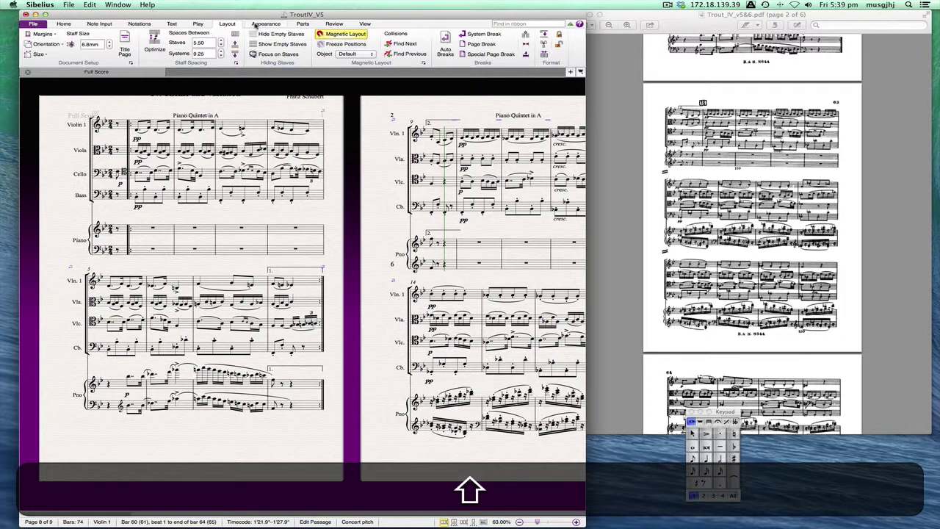
pyautogui.click(277, 25)
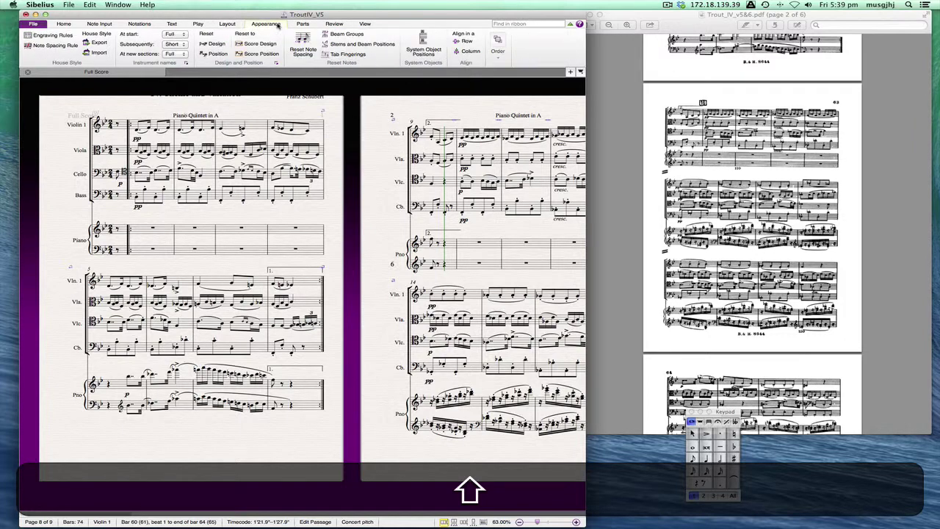
pyautogui.click(50, 36)
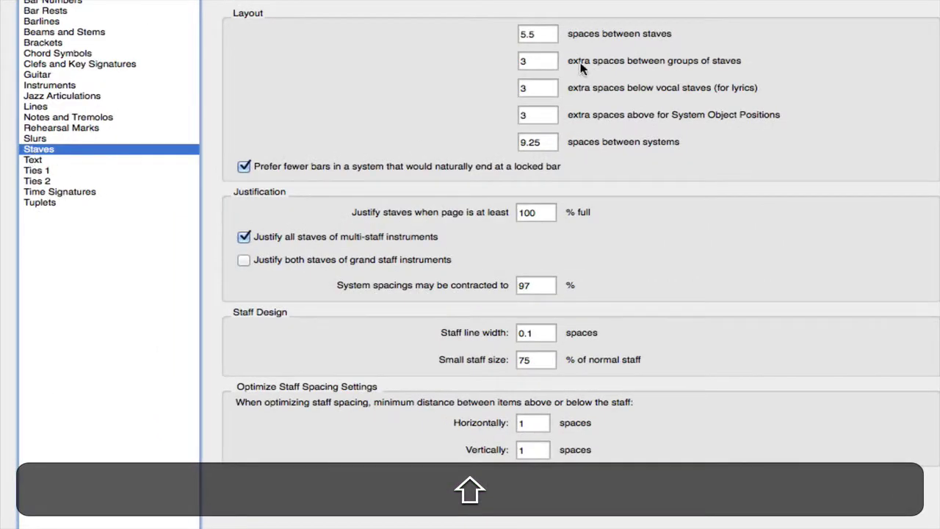
pyautogui.click(537, 34)
pyautogui.moveTo(548, 143); pyautogui.dragTo(486, 142)
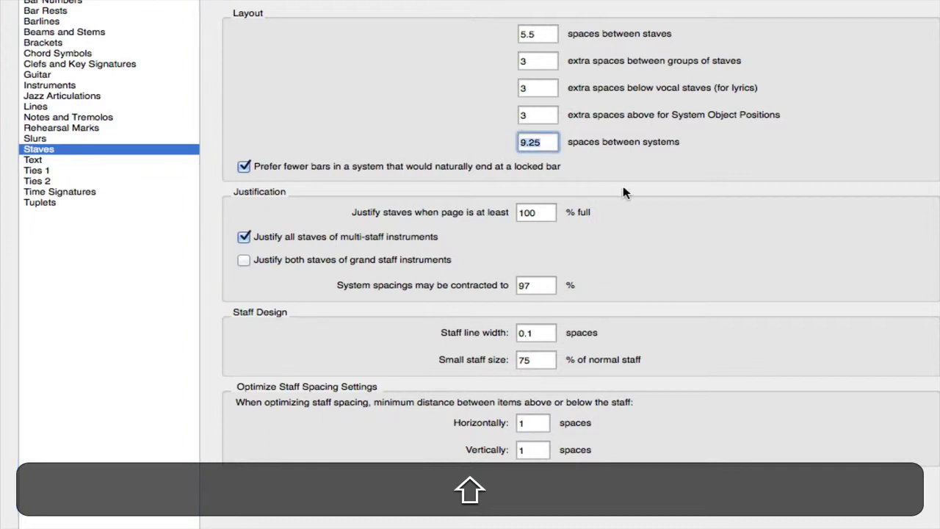
pyautogui.write('1')
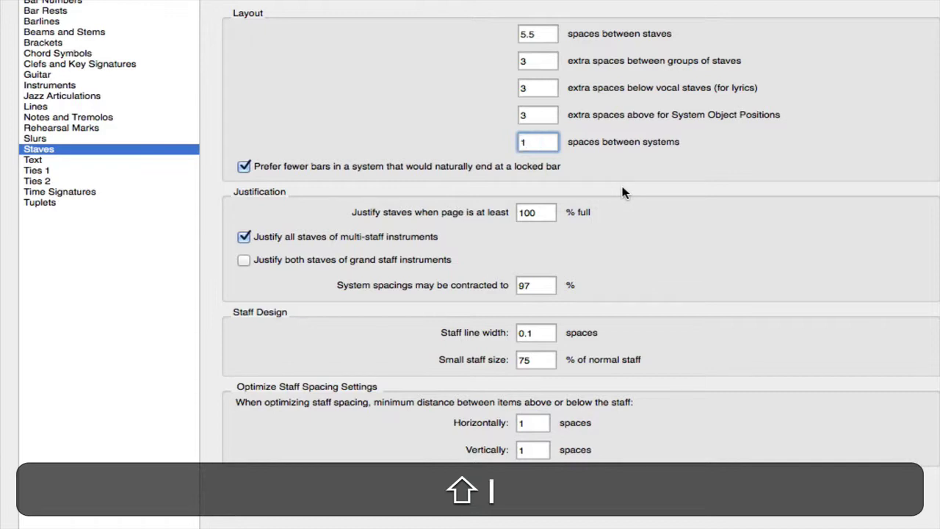
pyautogui.write('3.')
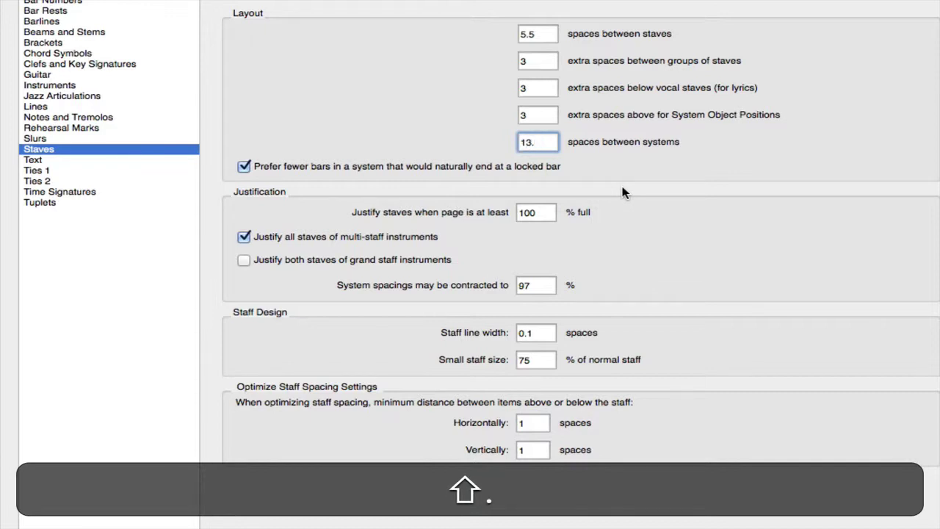
pyautogui.press('shift')
pyautogui.write('23')
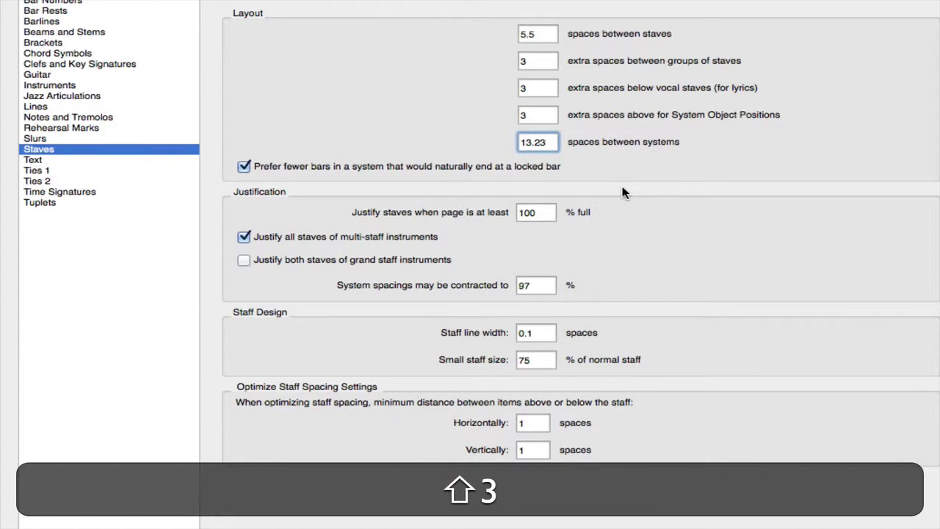
pyautogui.press('BackSpace')
pyautogui.write('5')
pyautogui.press('shift')
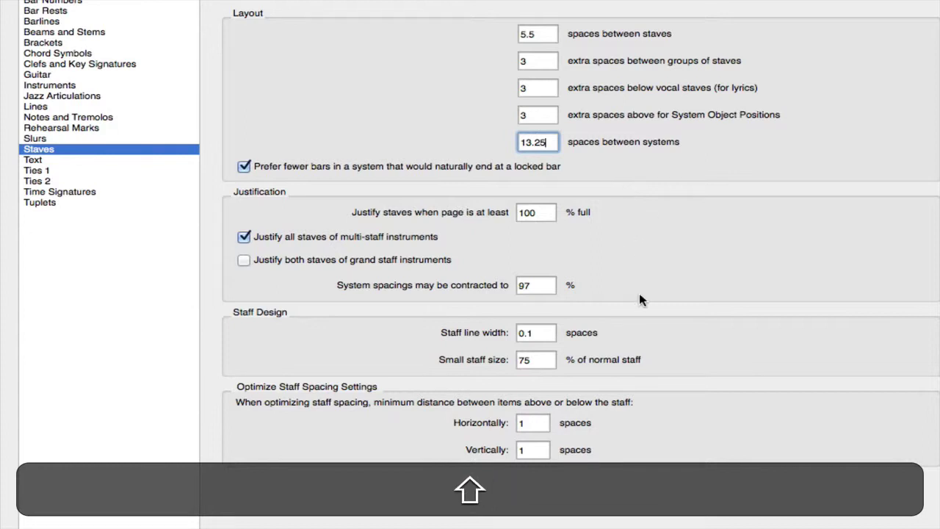
# - Set the extra spaces between groups of staves to 2 and apply the engraving rules
pyautogui.doubleClick(530, 62)
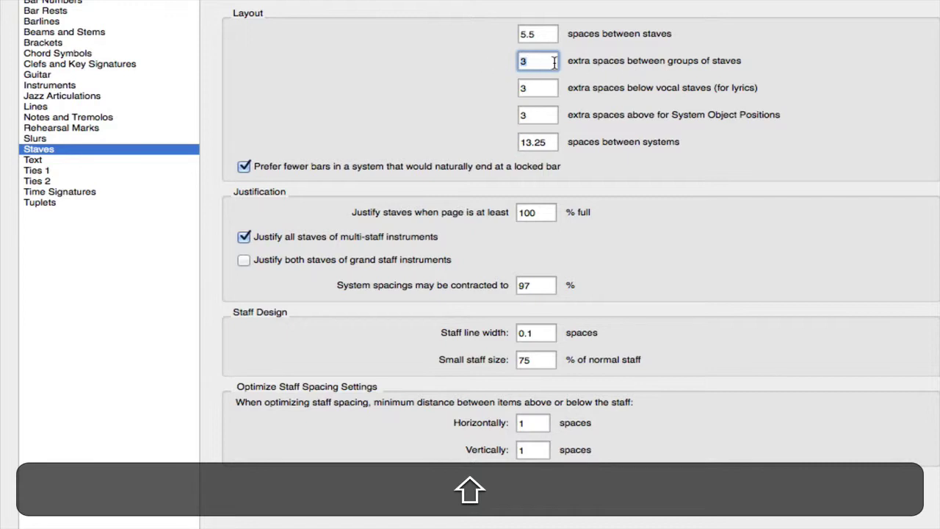
pyautogui.write('2')
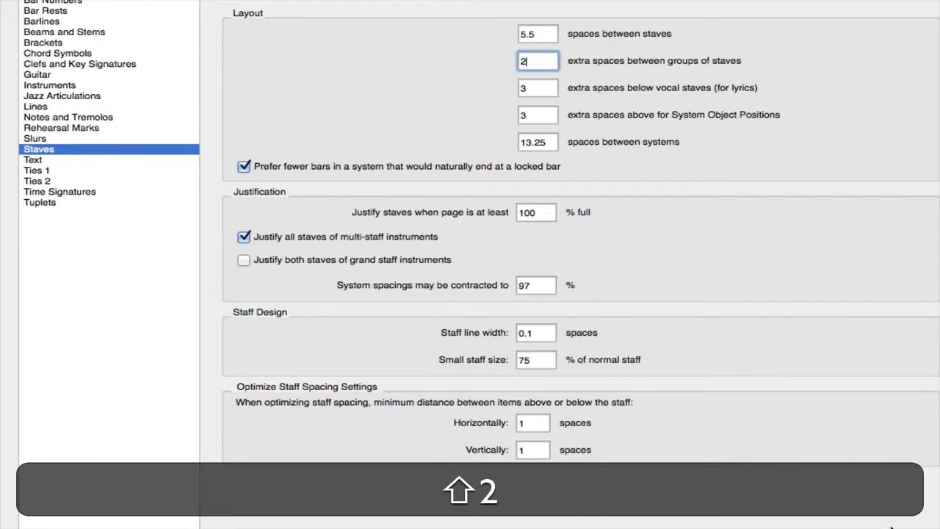
pyautogui.press('shift')
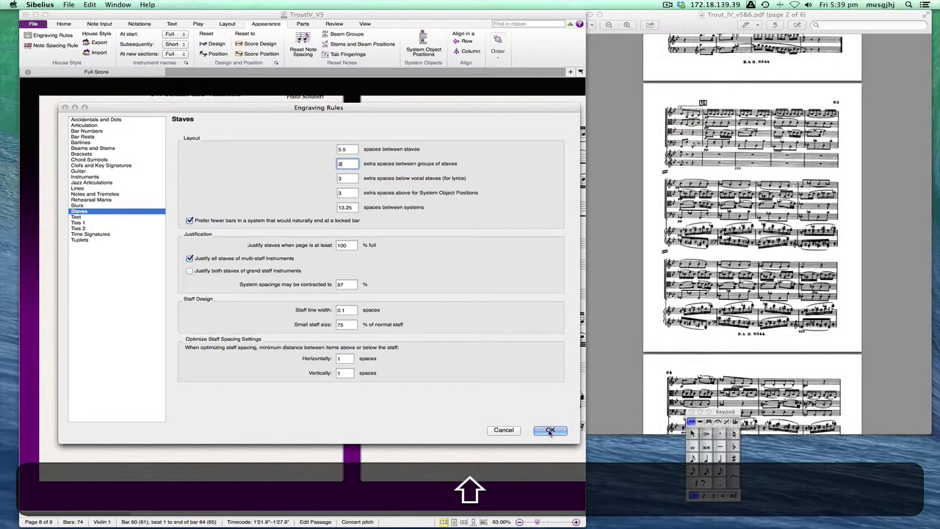
pyautogui.click(550, 431)
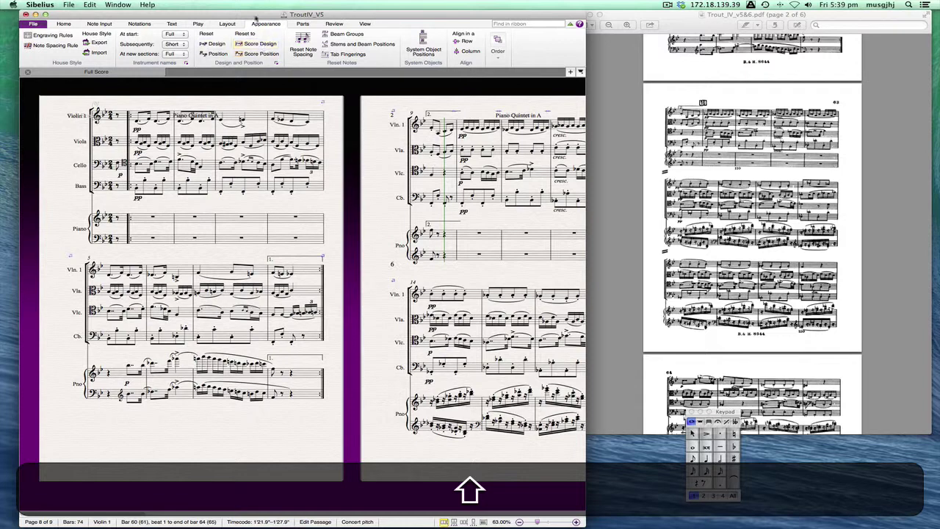
# - Select the whole score and reset the space below its staves
pyautogui.click(221, 25)
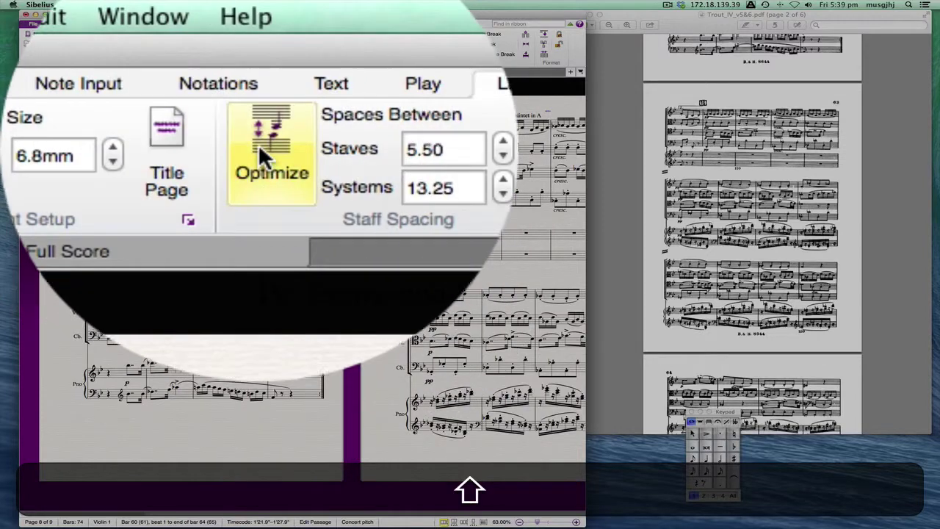
pyautogui.press('shift+super+a')
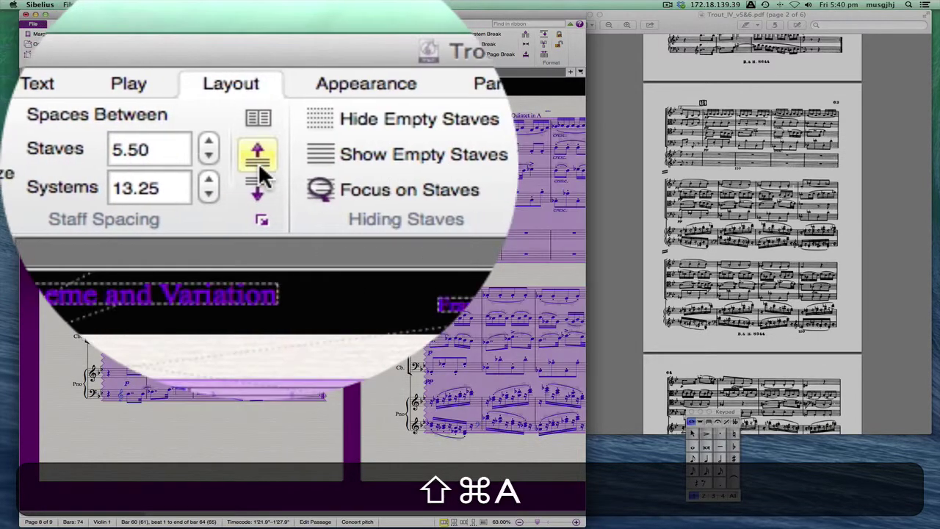
pyautogui.click(258, 193)
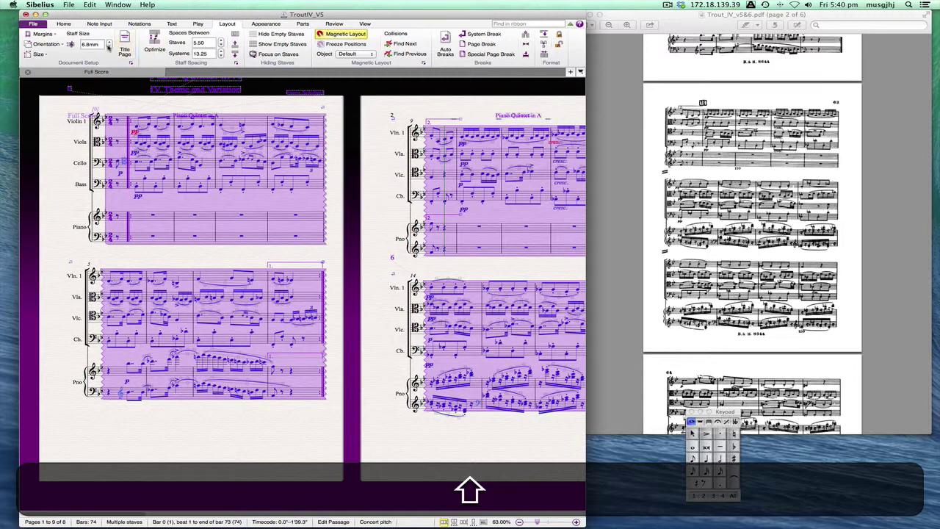
# - Reduce the score's staff size to 5.2 mm, then clear the selection
pyautogui.click(108, 49)
pyautogui.click(109, 48)
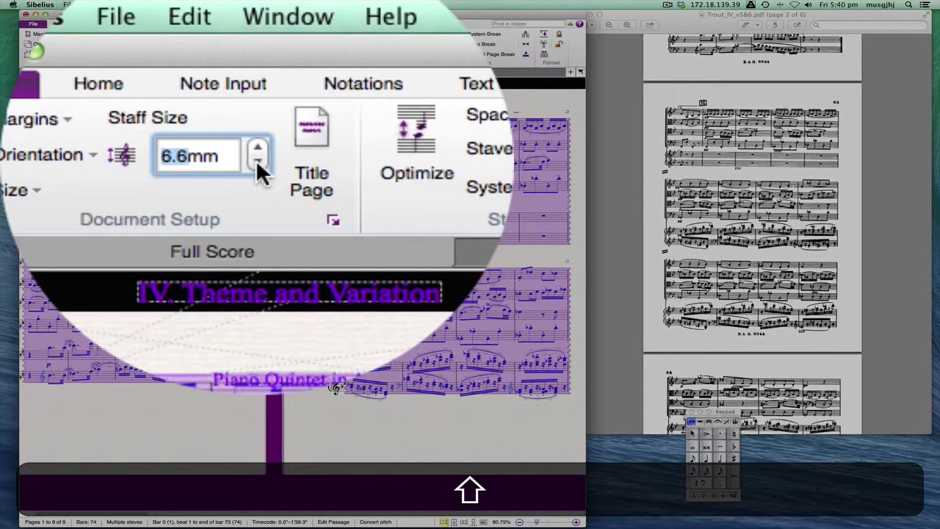
pyautogui.click(109, 48)
pyautogui.click(257, 163)
pyautogui.click(257, 163)
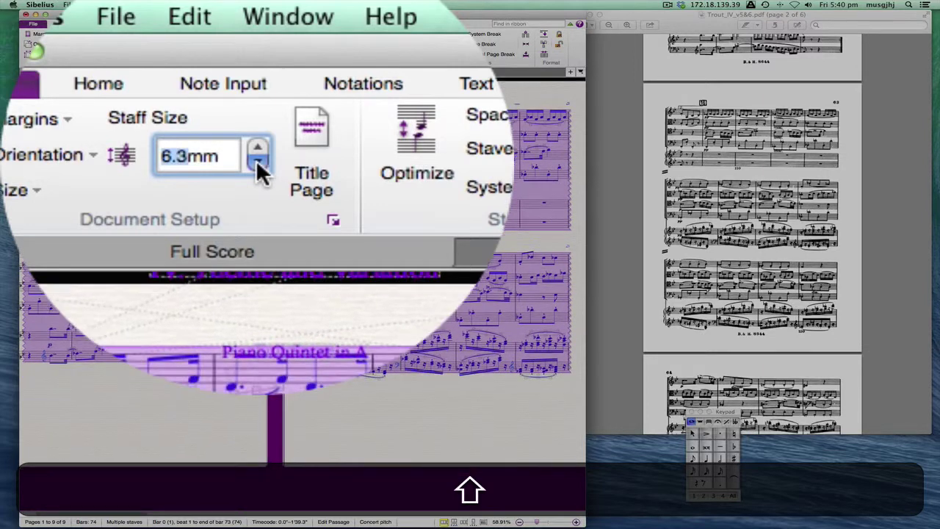
pyautogui.click(257, 163)
pyautogui.click(257, 163)
pyautogui.click(257, 163)
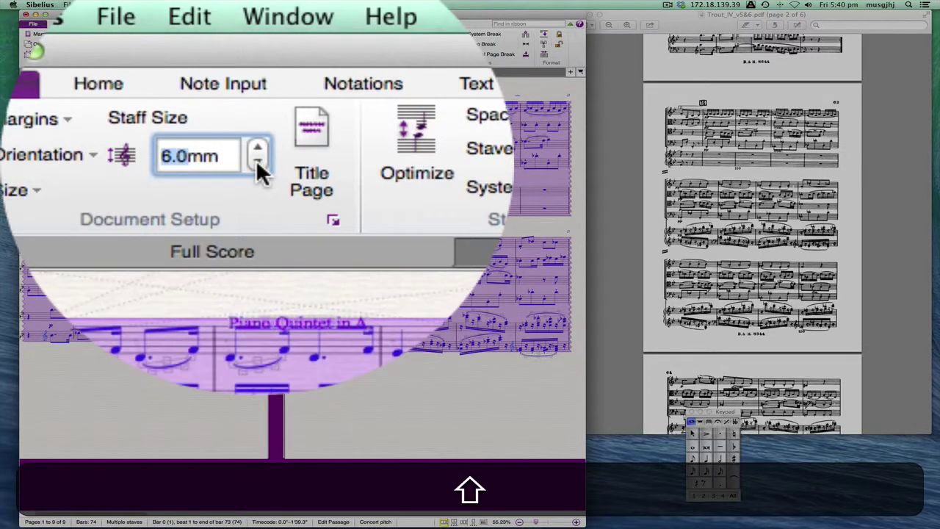
pyautogui.click(257, 163)
pyautogui.click(257, 163)
pyautogui.click(257, 163)
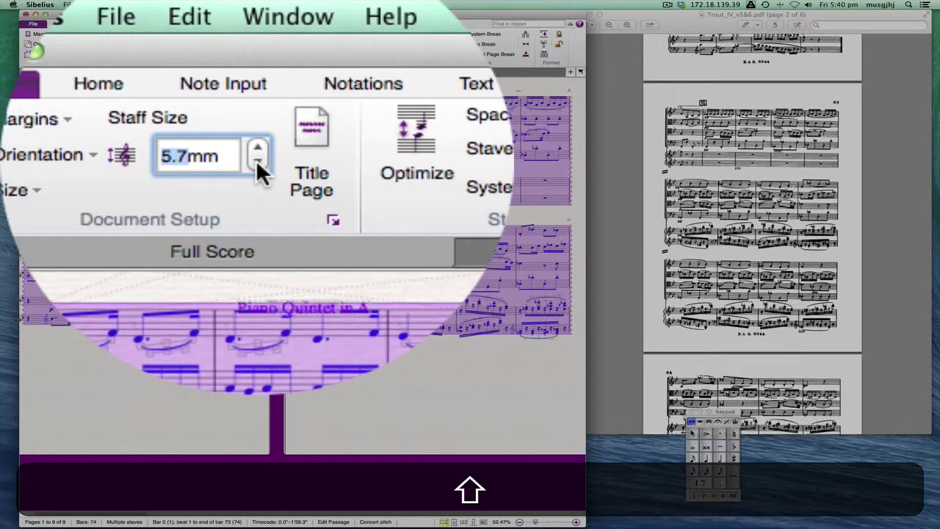
pyautogui.click(257, 163)
pyautogui.click(257, 163)
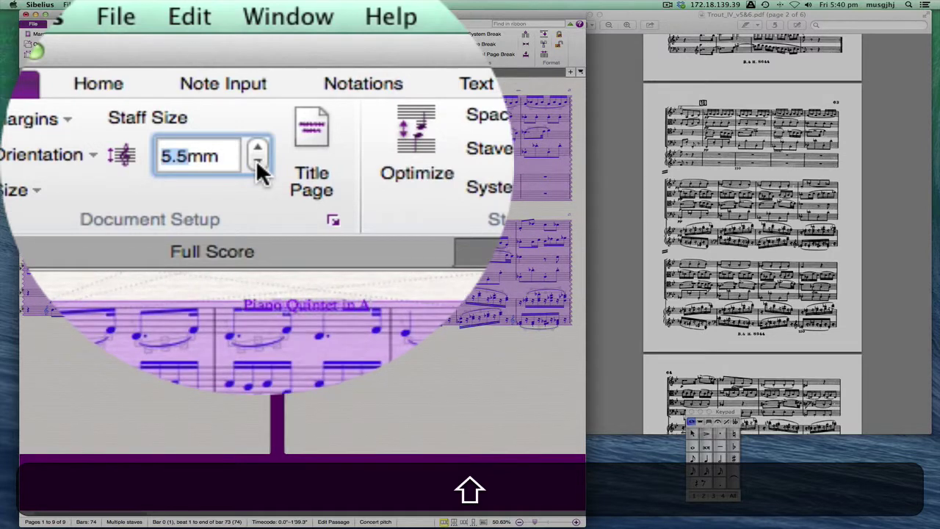
pyautogui.click(257, 163)
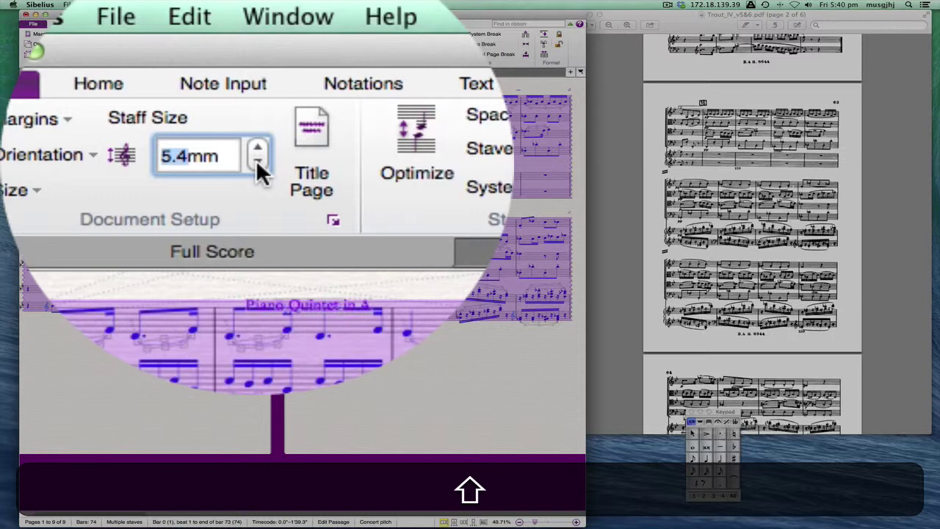
pyautogui.click(257, 163)
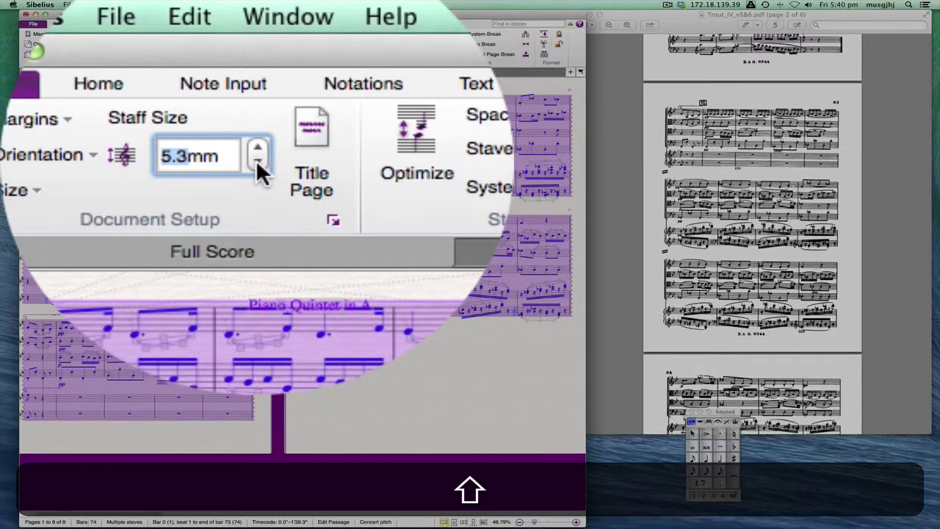
pyautogui.click(257, 163)
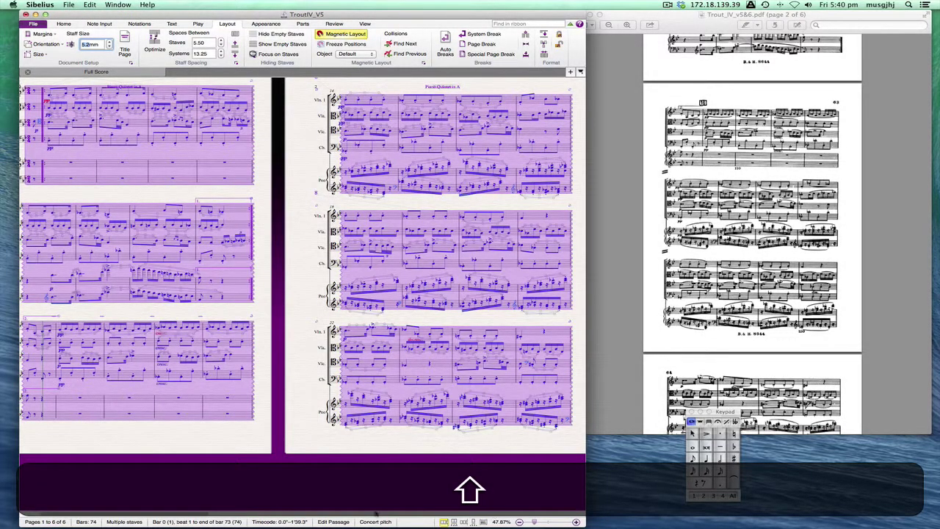
pyautogui.press('Escape')
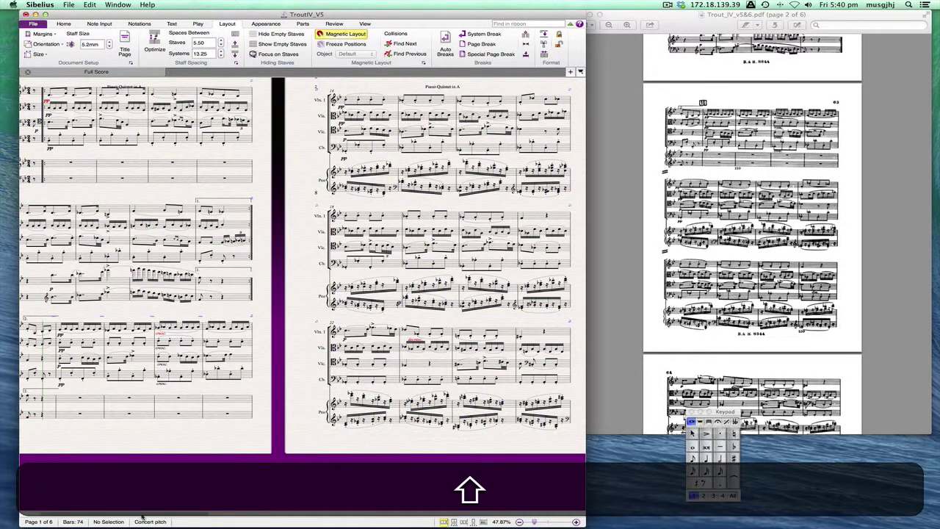
# - Move the first system on page 1 down so it sits clear of the title, subtitle and composer text
pyautogui.moveTo(165, 514); pyautogui.dragTo(559, 516)
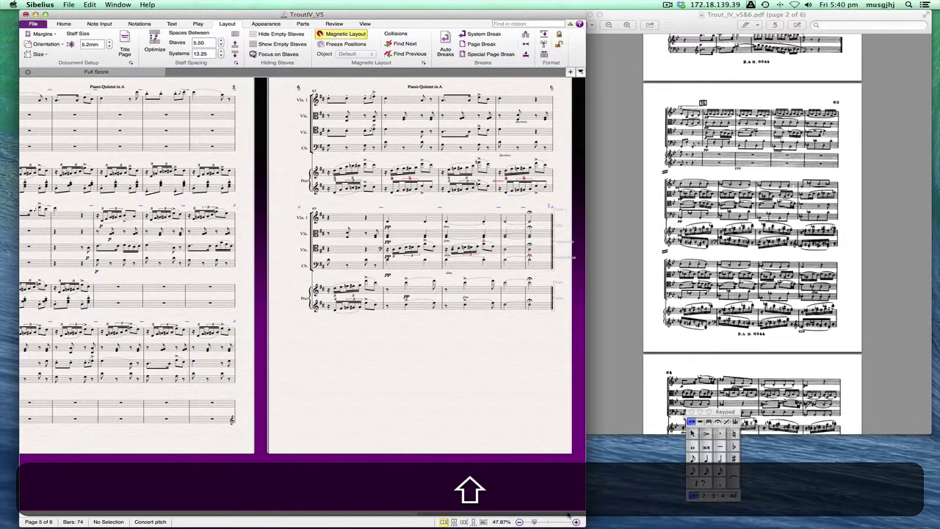
pyautogui.moveTo(568, 515); pyautogui.dragTo(4, 512)
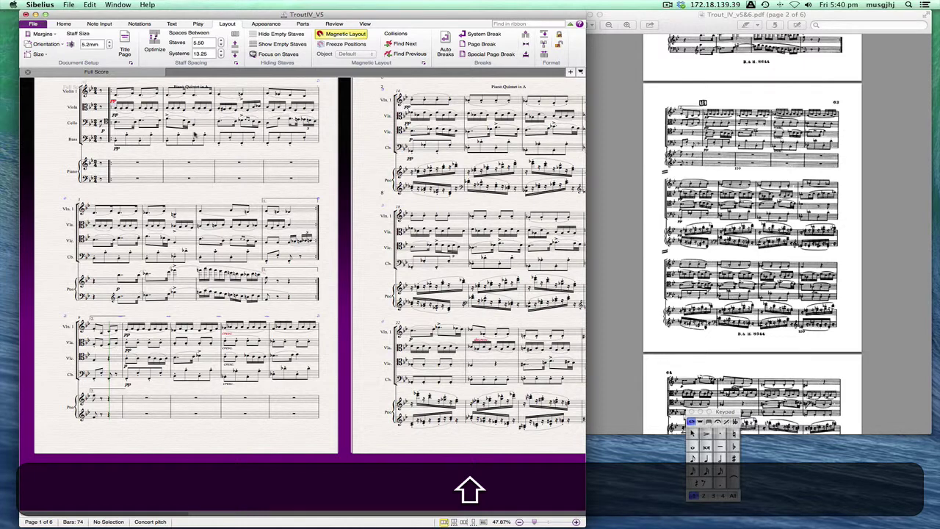
pyautogui.scroll(2, 215, 153)
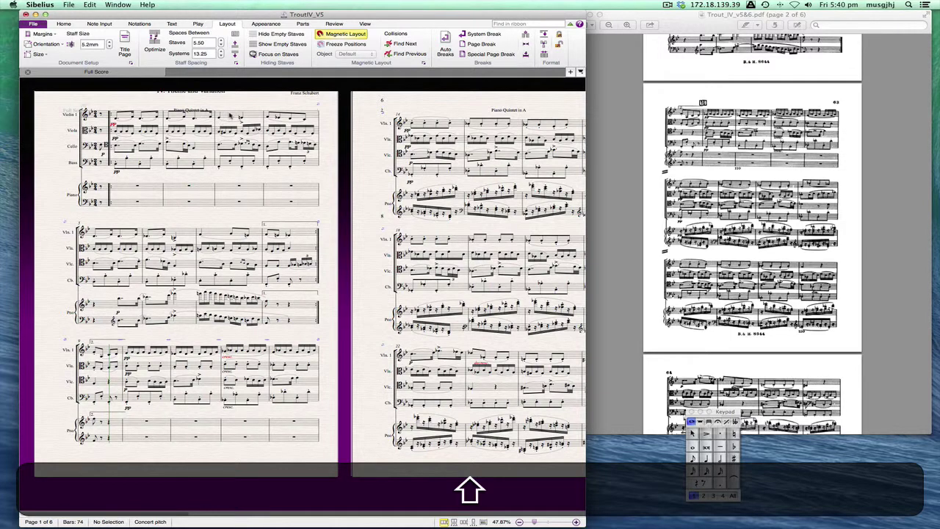
pyautogui.click(229, 117)
pyautogui.scroll(3, 230, 118)
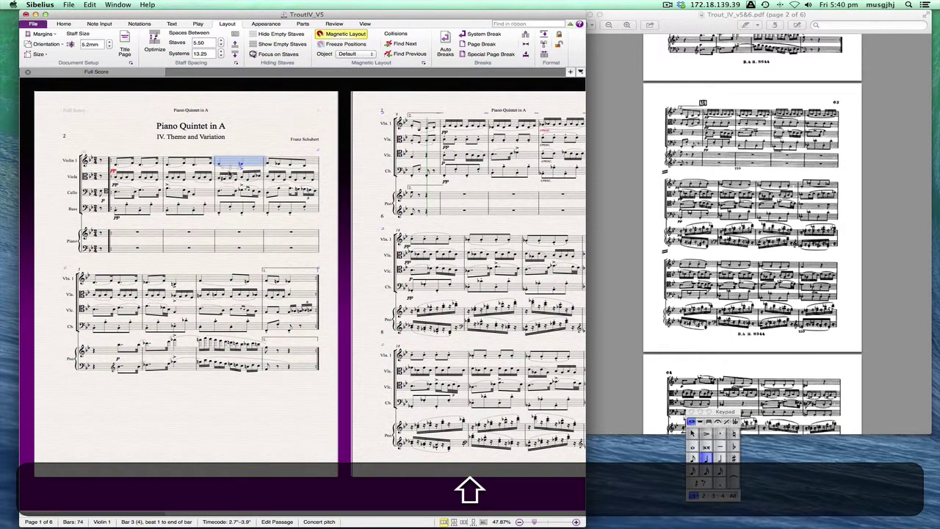
pyautogui.moveTo(229, 173); pyautogui.dragTo(227, 159)
# - On page 3, lower the viola staff at bar 23 and the cello staff at bar 28 to clear the colliding markings above them
pyautogui.hscroll(5, 280, 516)
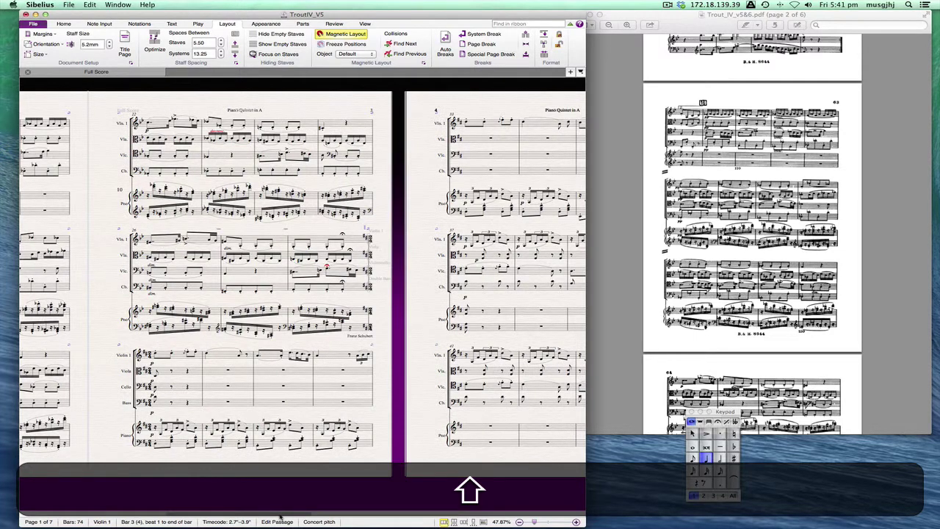
pyautogui.hscroll(8, 483, 520)
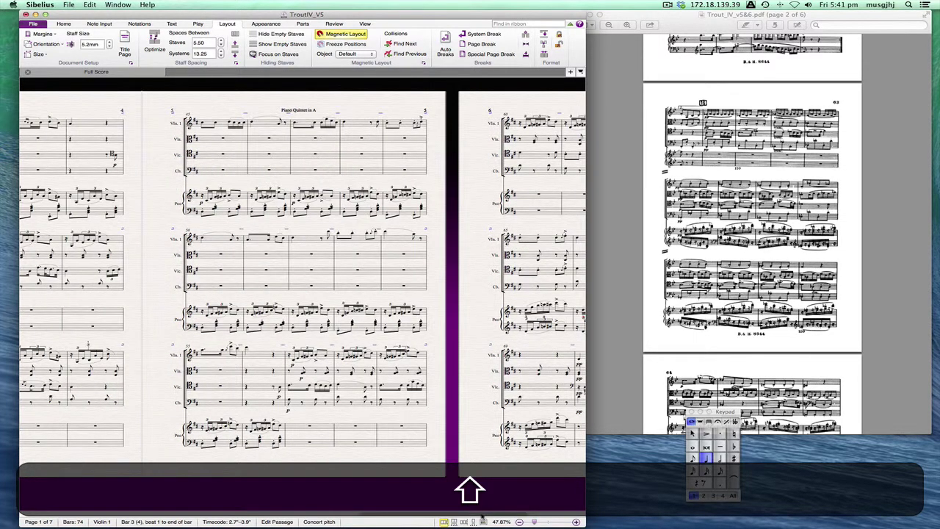
pyautogui.hscroll(3, 483, 519)
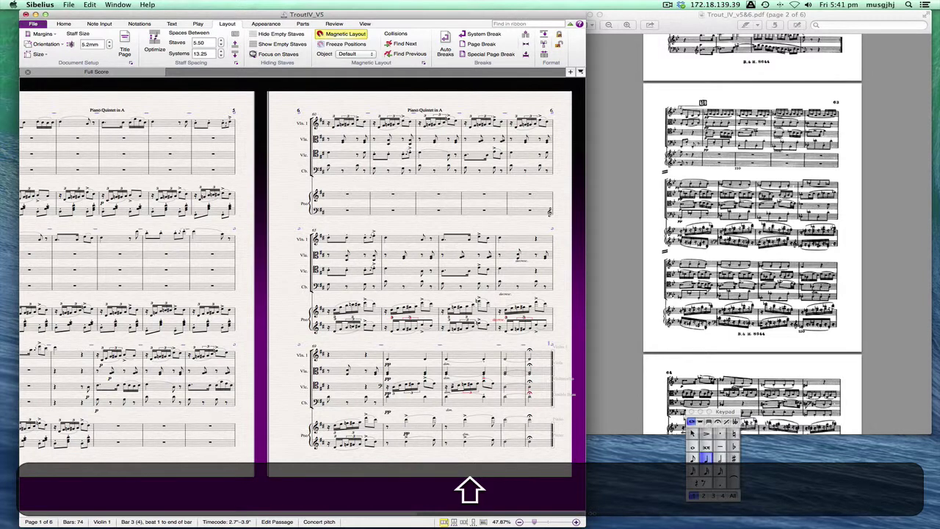
pyautogui.hscroll(-3, 474, 514)
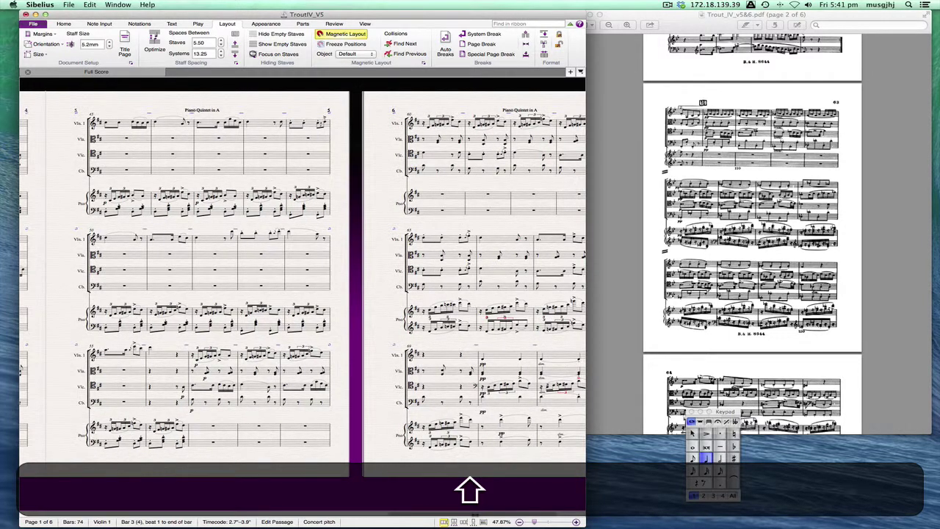
pyautogui.hscroll(-12, 483, 518)
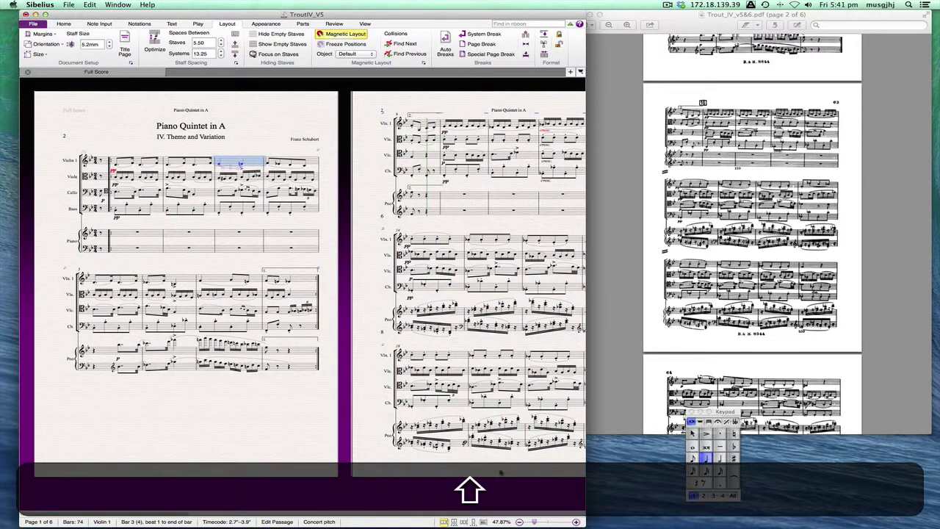
pyautogui.hscroll(4, 338, 517)
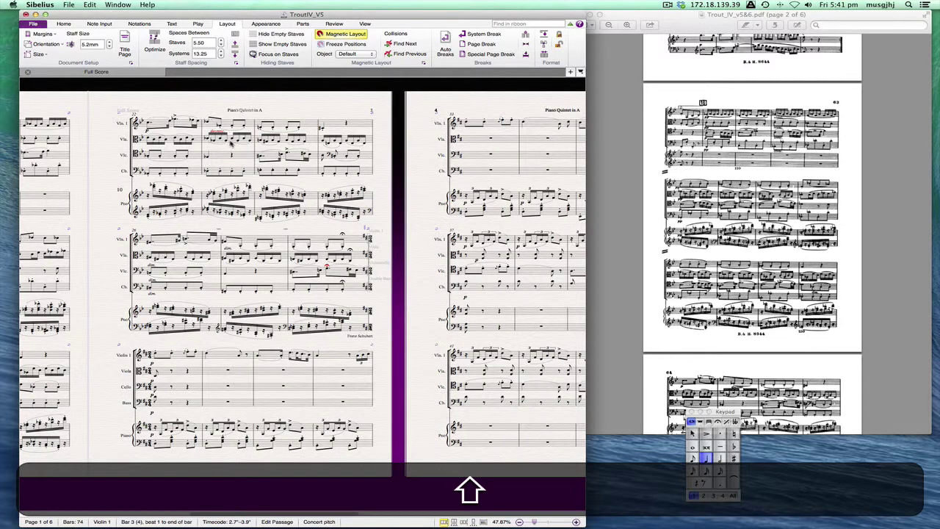
pyautogui.click(231, 146)
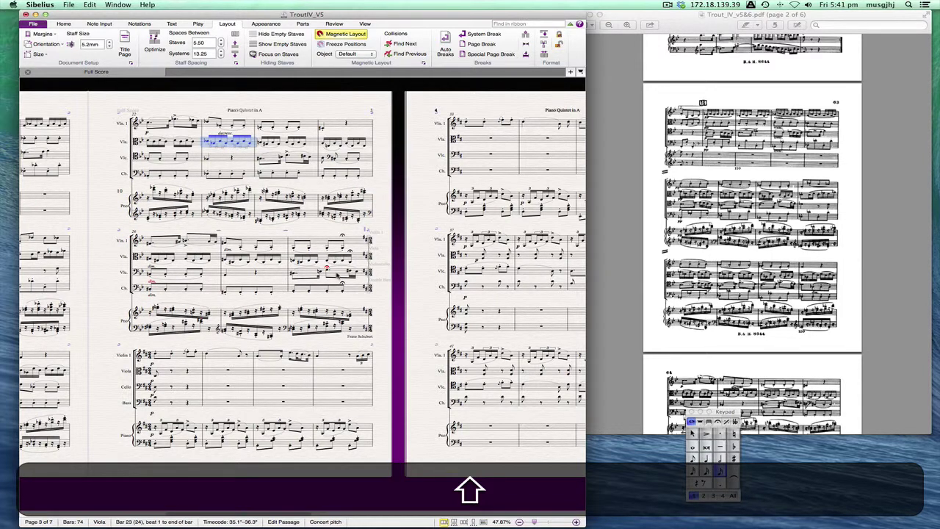
pyautogui.click(337, 277)
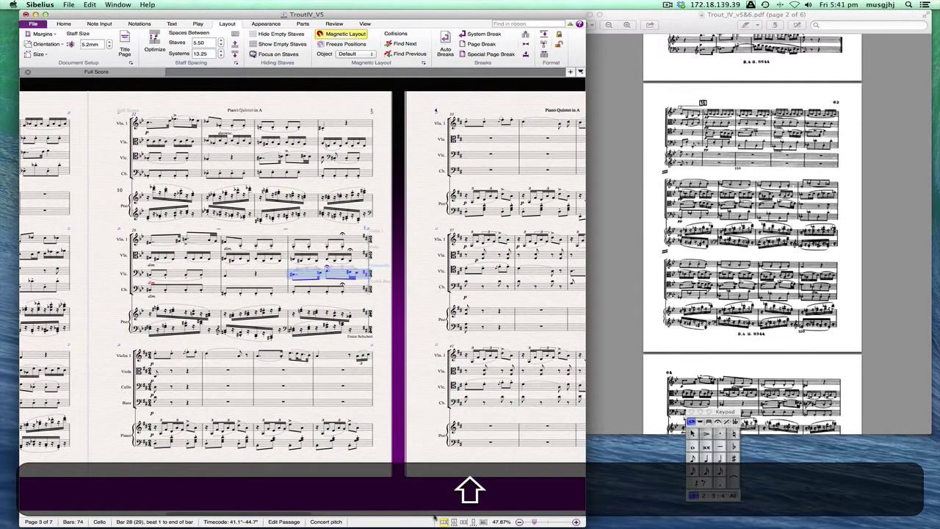
# - On page 6, widen the space above the lower piano staff at bar 66 and above the bass and cello staves at bar 71
pyautogui.press('pagedown')
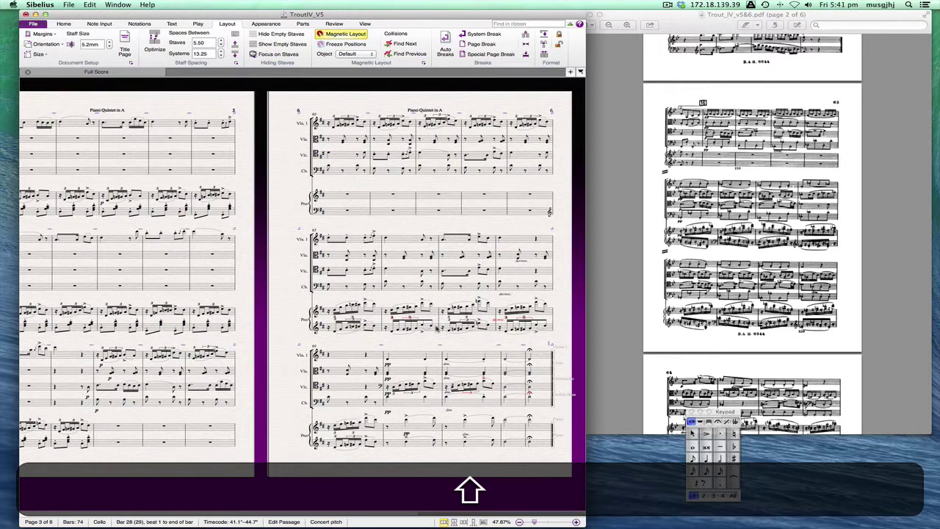
pyautogui.click(437, 331)
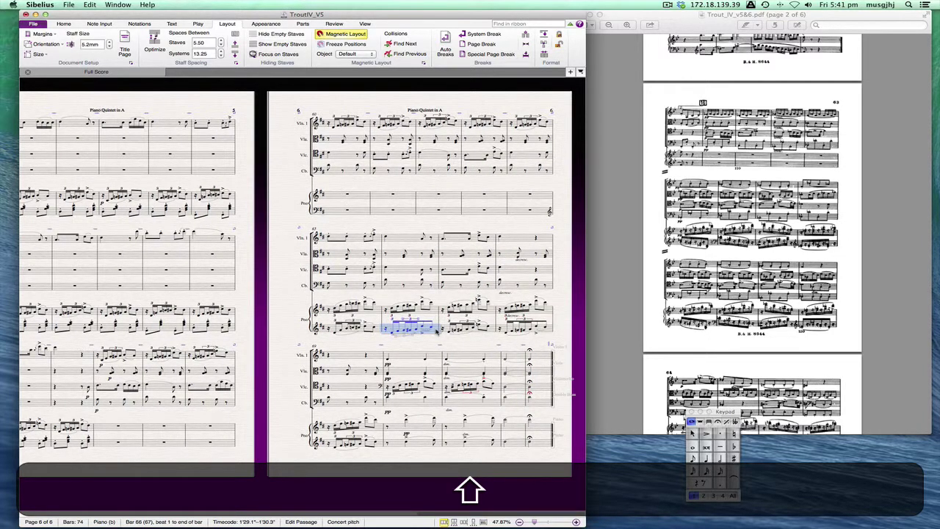
pyautogui.click(489, 401)
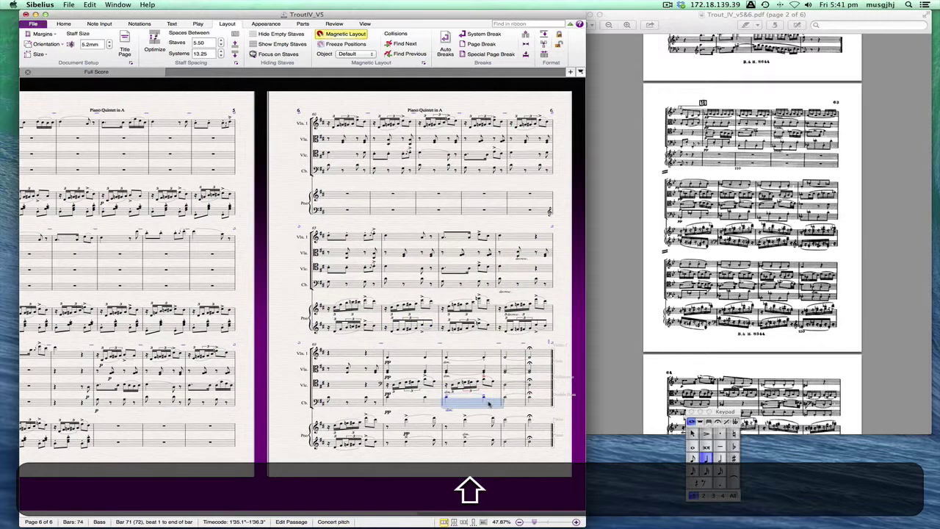
pyautogui.click(489, 385)
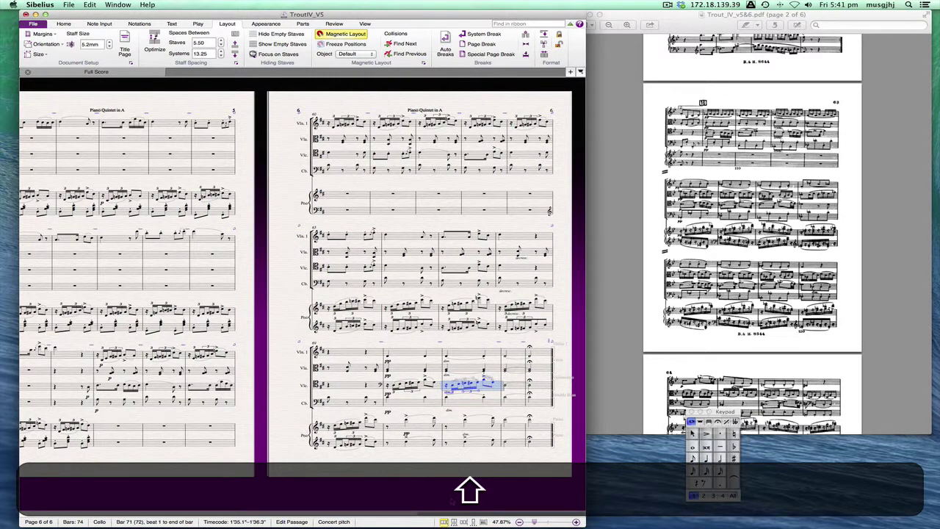
# - Spread out the first system on page 1 by lowering the viola, bass and upper piano staves
pyautogui.hscroll(-2, 475, 518)
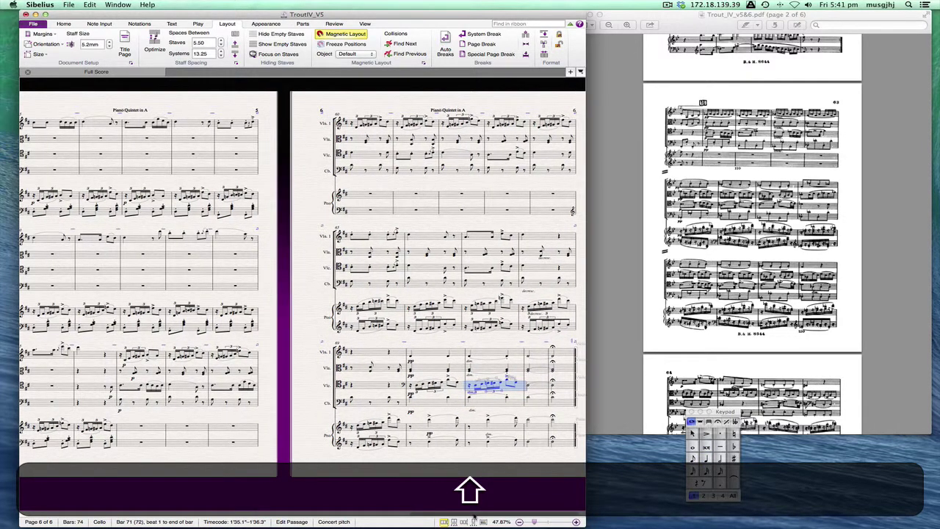
pyautogui.hscroll(-10, 475, 518)
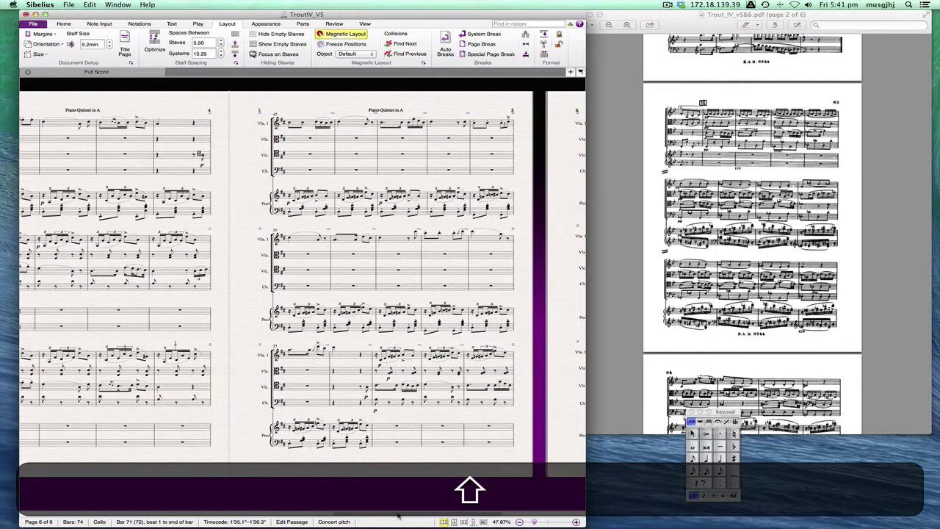
pyautogui.hscroll(-10, 310, 517)
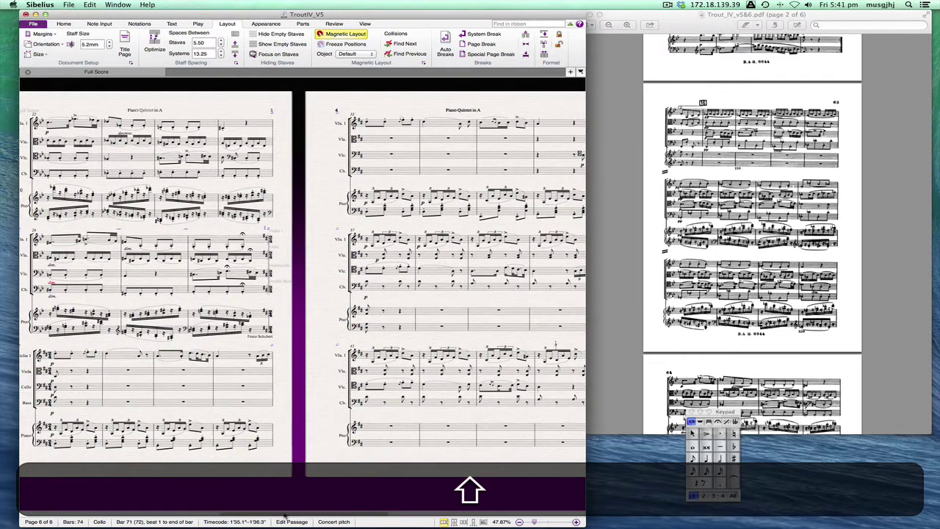
pyautogui.hscroll(-10, 272, 516)
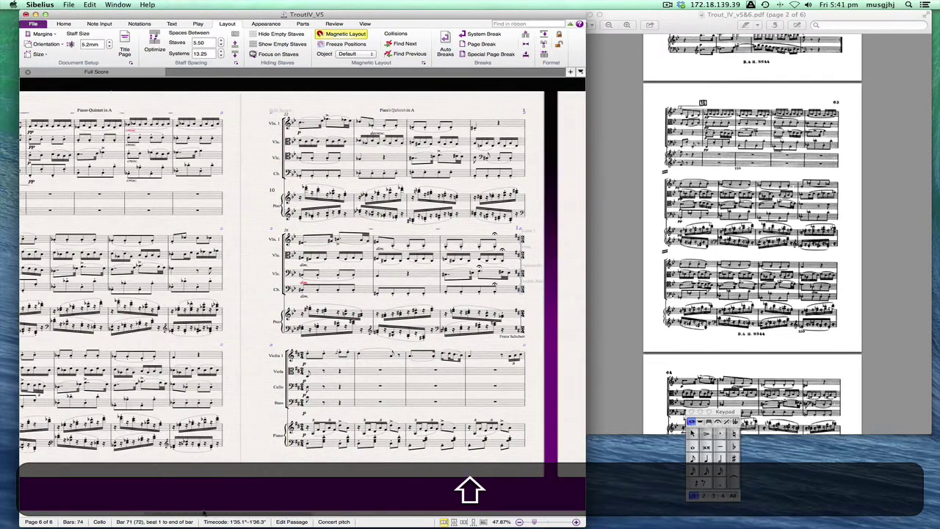
pyautogui.hscroll(-10, 303, 275)
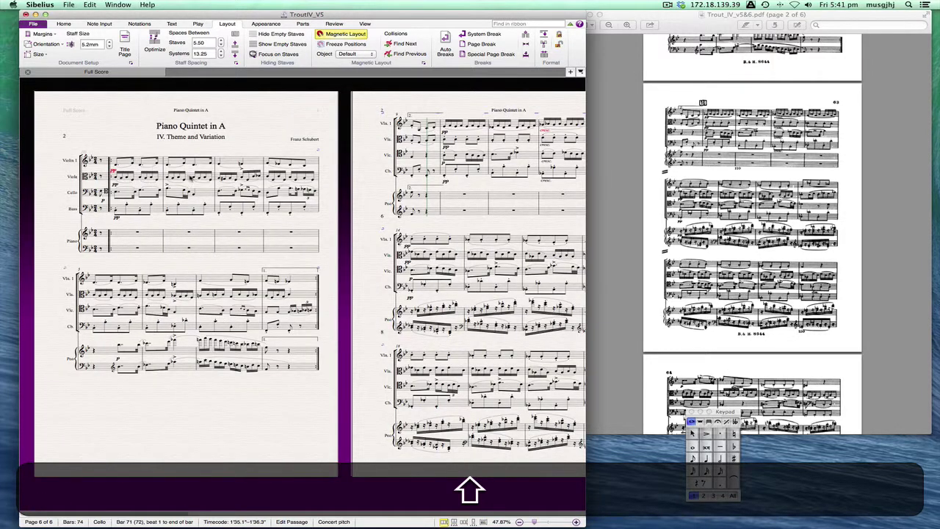
pyautogui.click(190, 178)
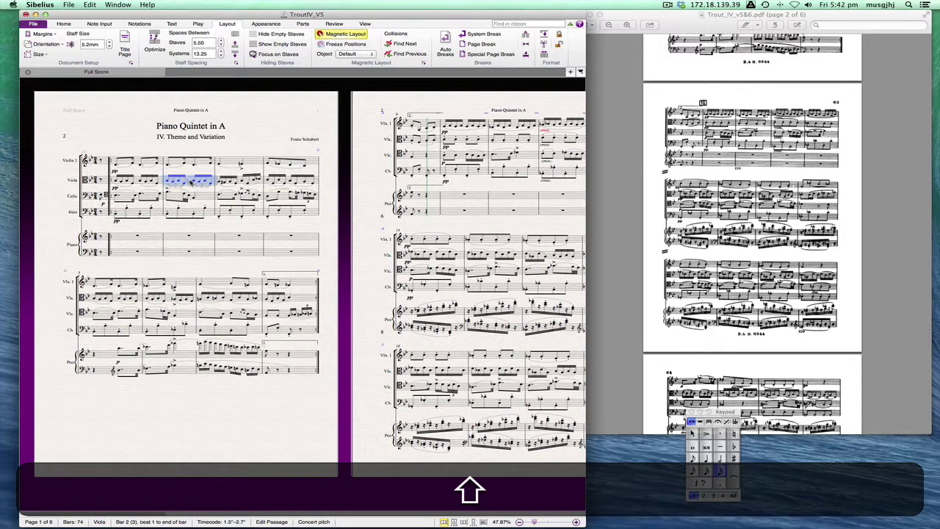
pyautogui.click(212, 218)
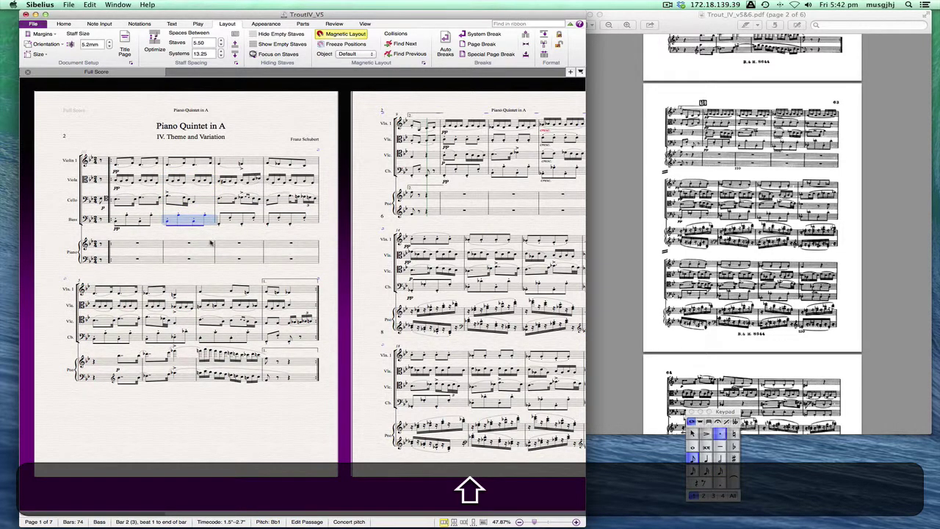
pyautogui.click(211, 246)
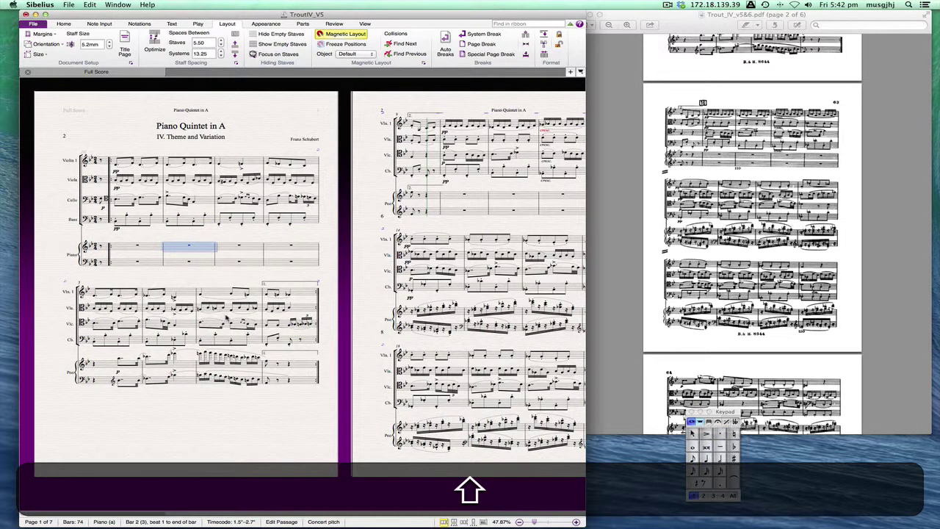
# - On page 1, lower the second system's viola, cello, bass and upper piano staves, and move both systems down the page
pyautogui.click(300, 311)
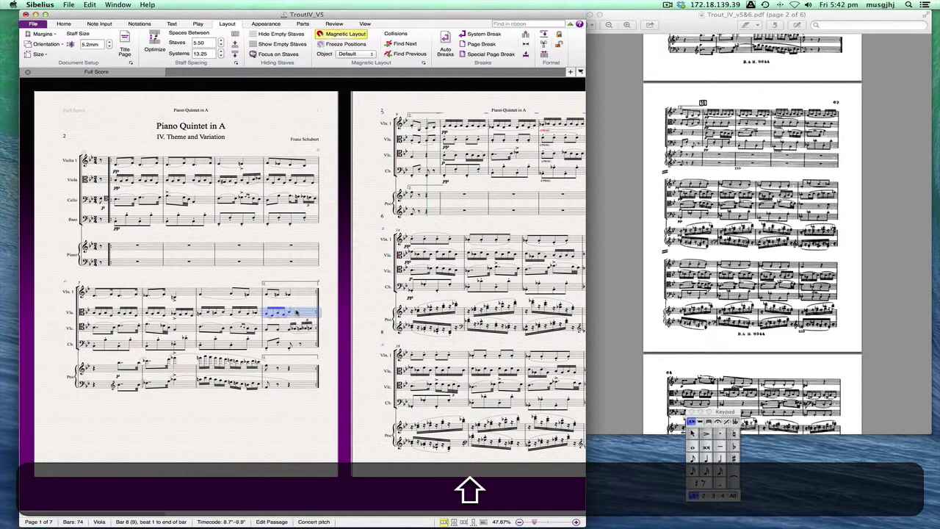
pyautogui.click(284, 329)
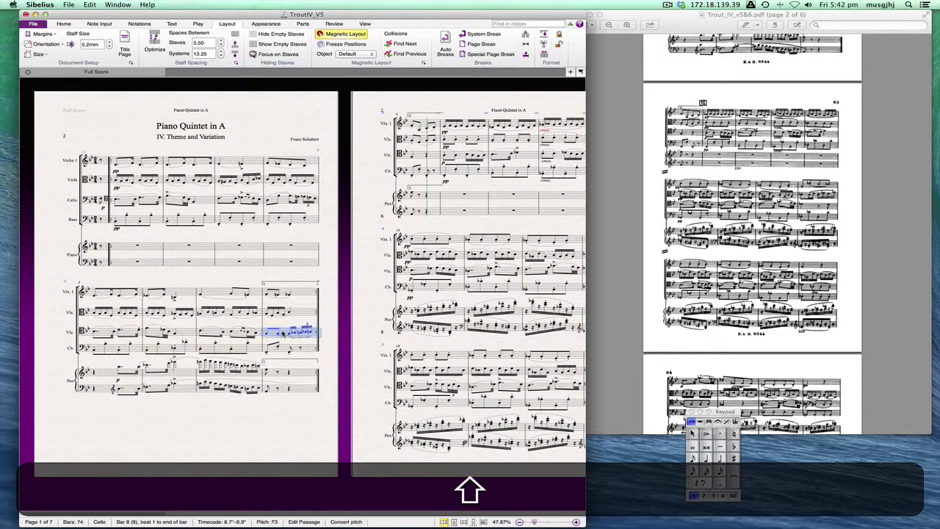
pyautogui.click(296, 351)
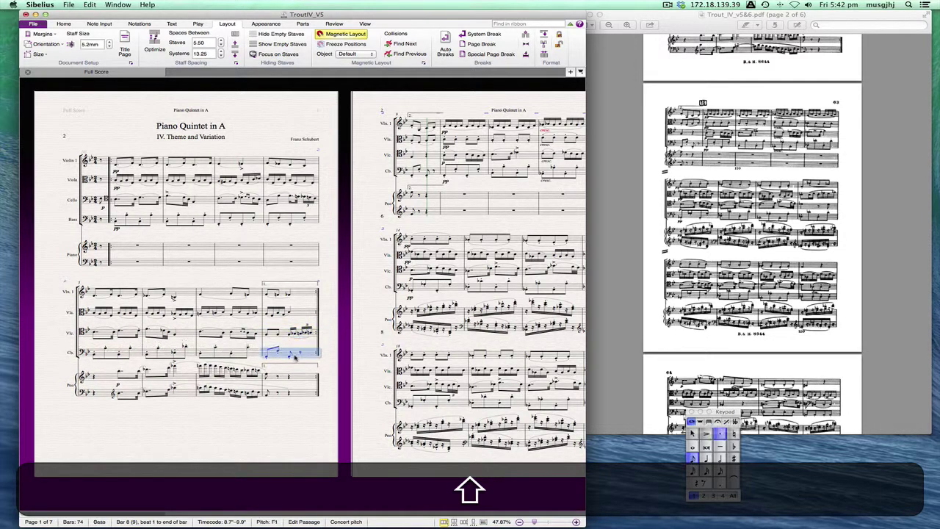
pyautogui.click(298, 381)
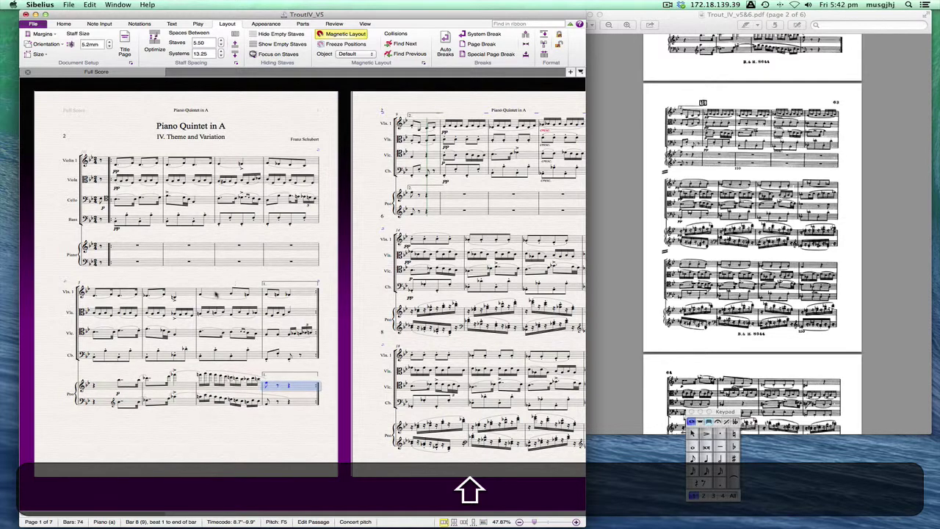
pyautogui.click(216, 294)
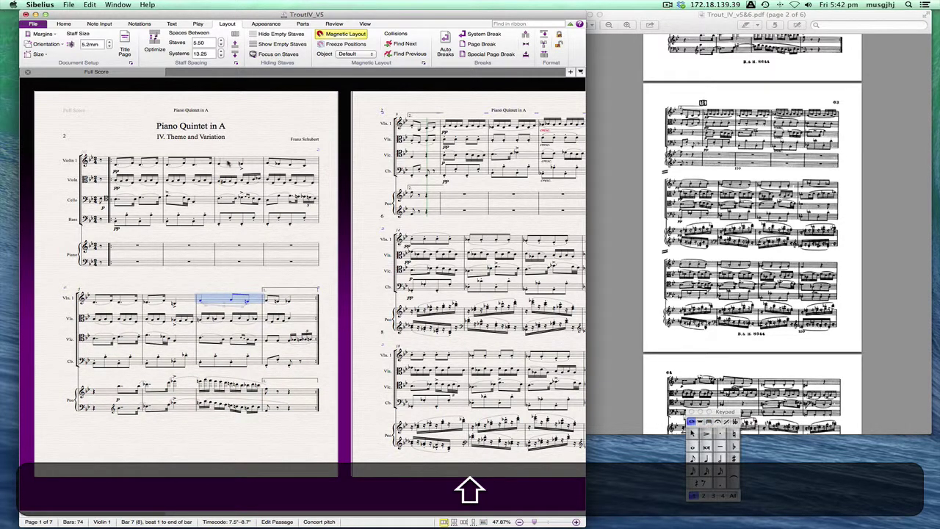
pyautogui.click(228, 165)
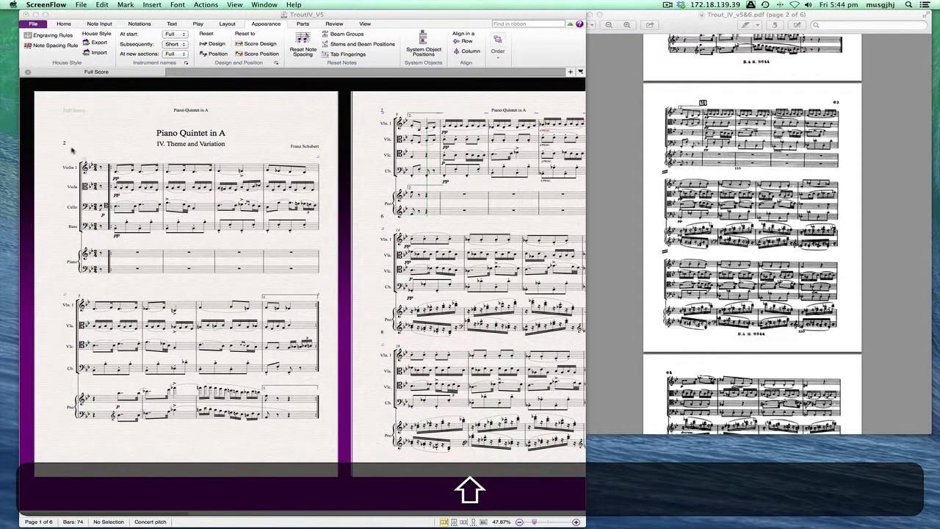
# - Delete the stray numbers 2, 6 and 8 beside the systems on pages 1 and 2
pyautogui.click(67, 152)
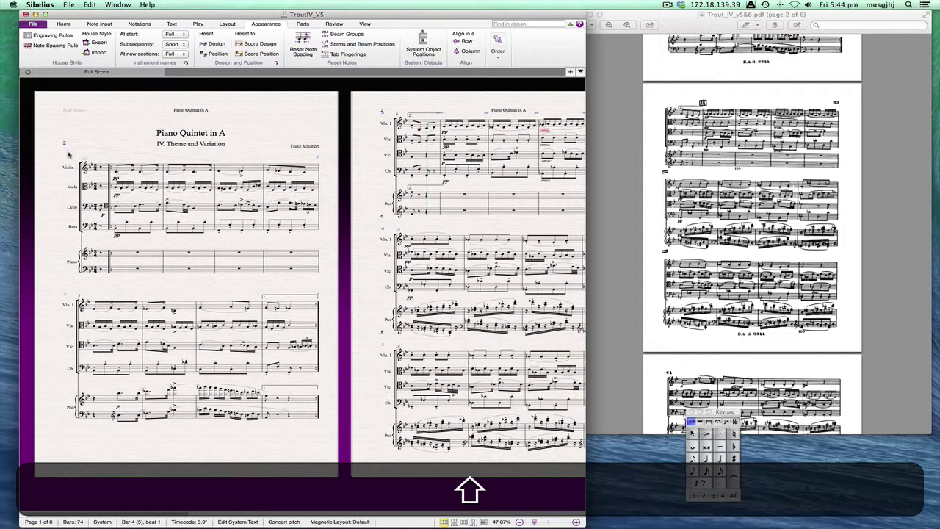
pyautogui.press('BackSpace')
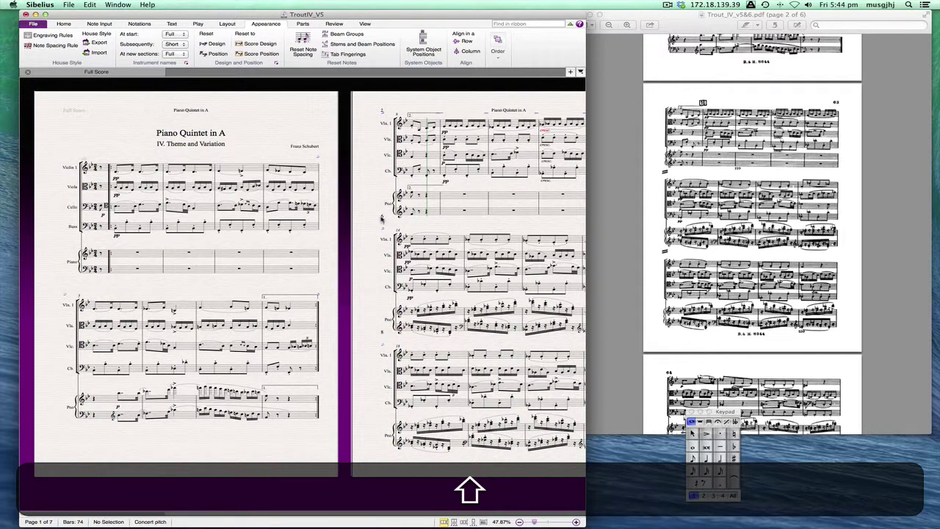
pyautogui.click(382, 218)
pyautogui.press('BackSpace')
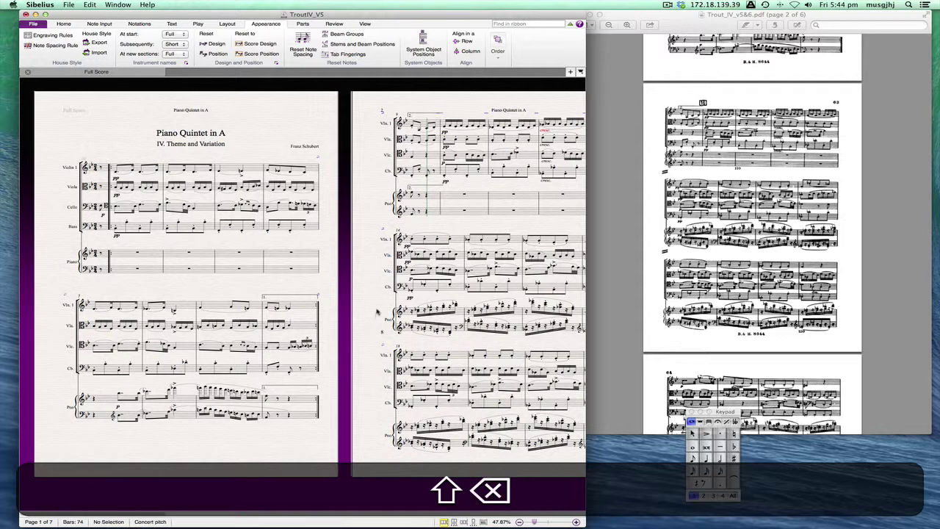
pyautogui.hotkey('shift', 'BackSpace')
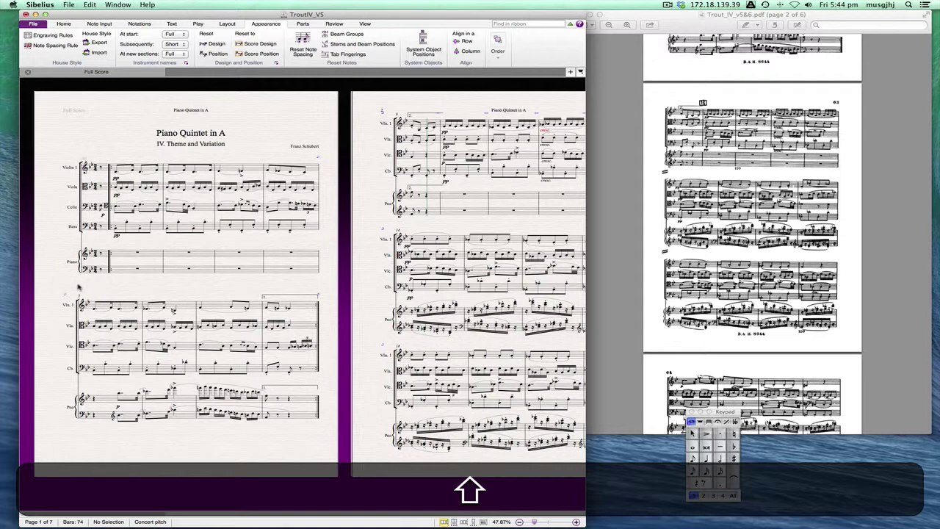
# - Place a System divider symbol between the two systems on page 1, at the start of the second system
pyautogui.hotkey('shift', 'z')
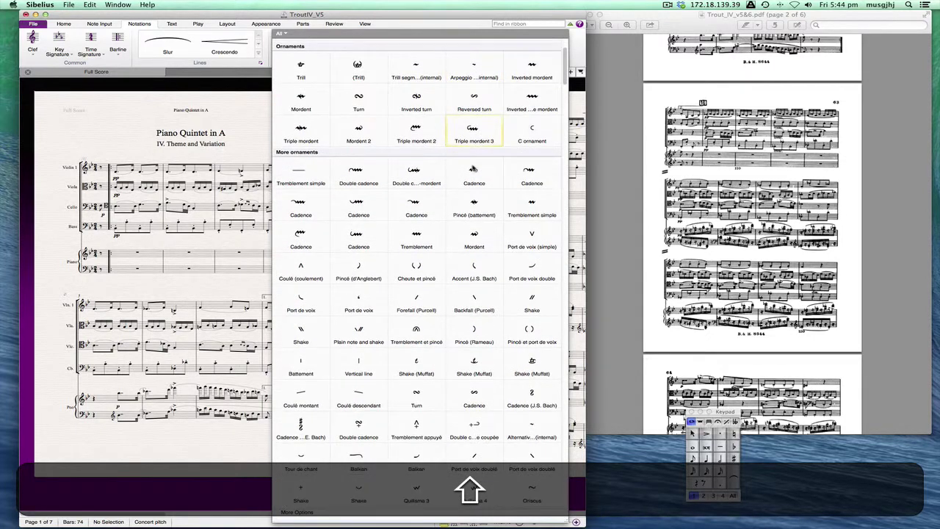
pyautogui.scroll(-3, 474, 165)
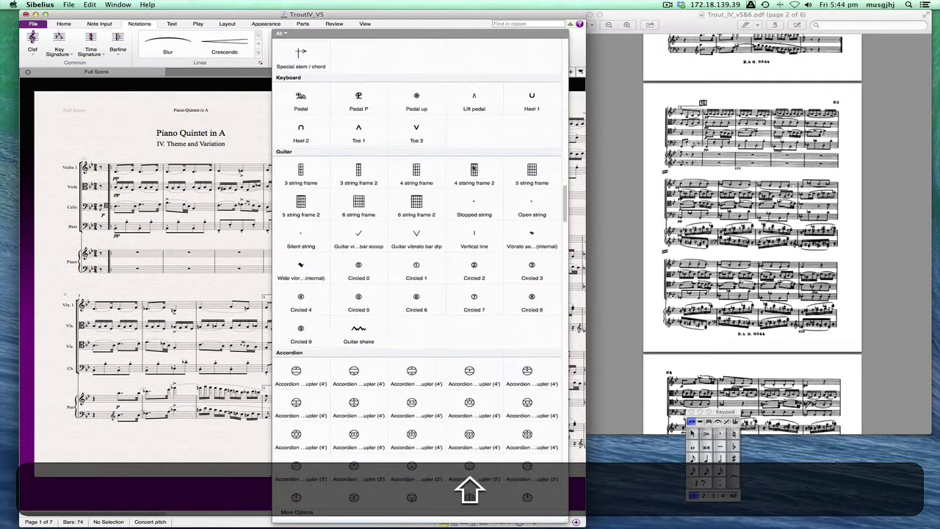
pyautogui.scroll(-4, 472, 168)
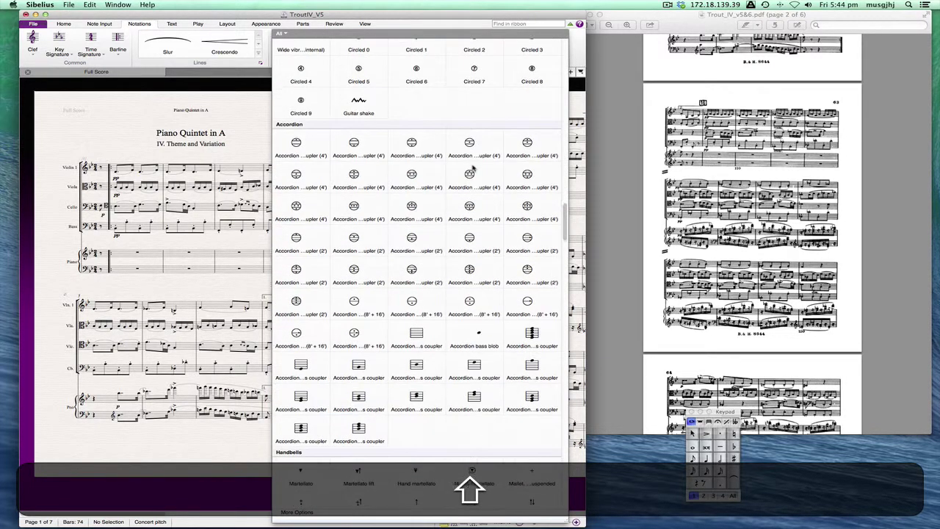
pyautogui.scroll(-9, 472, 168)
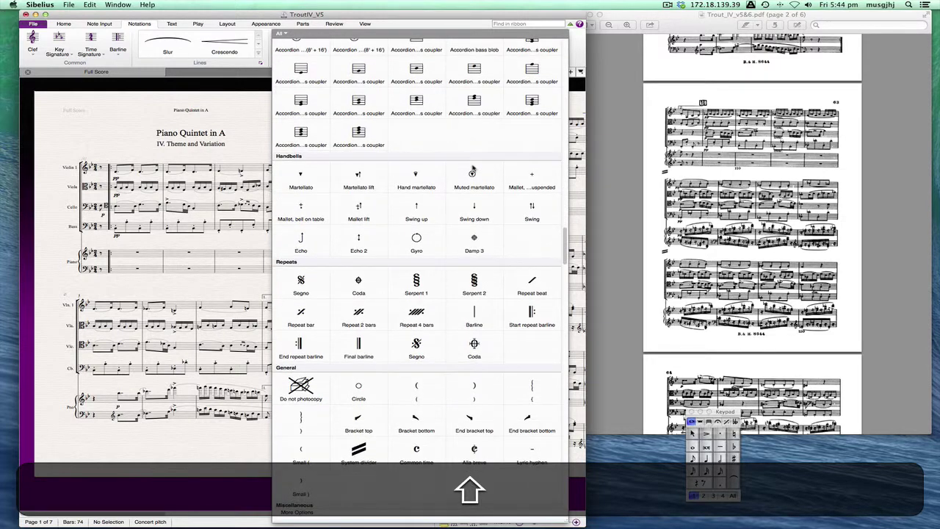
pyautogui.scroll(-2, 473, 167)
pyautogui.click(368, 397)
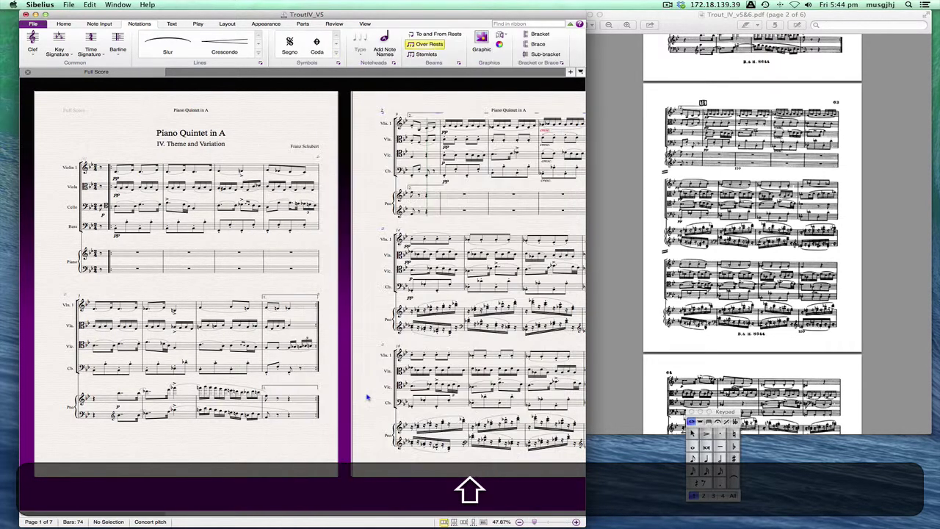
pyautogui.hotkey('ctrl', 'alt', 'a')
pyautogui.click(81, 287)
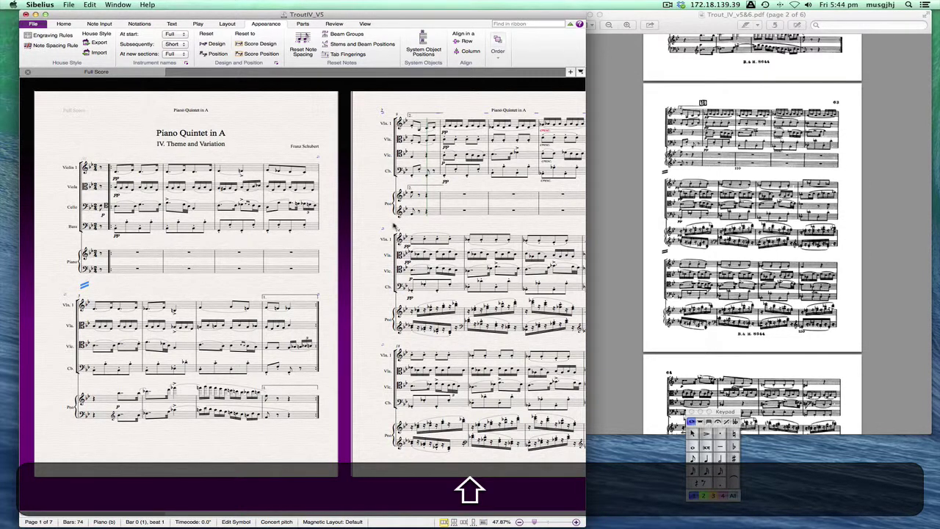
# - Copy the system divider above the second and third systems on page 2, nudging the lower copy down slightly
pyautogui.keyDown('alt'); pyautogui.keyDown('shift'); pyautogui.click(395, 224); pyautogui.keyUp('shift'); pyautogui.keyUp('alt')
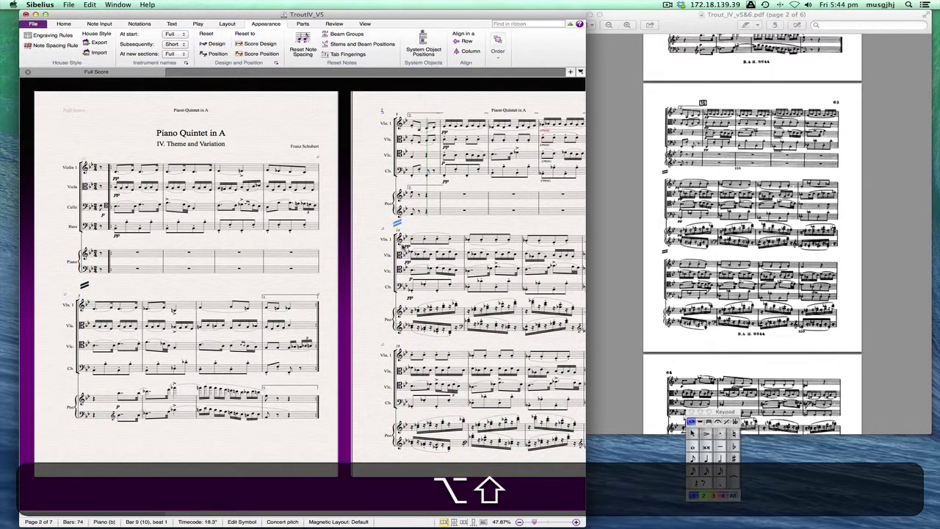
pyautogui.keyDown('alt'); pyautogui.keyDown('shift'); pyautogui.click(395, 340); pyautogui.keyUp('shift'); pyautogui.keyUp('alt')
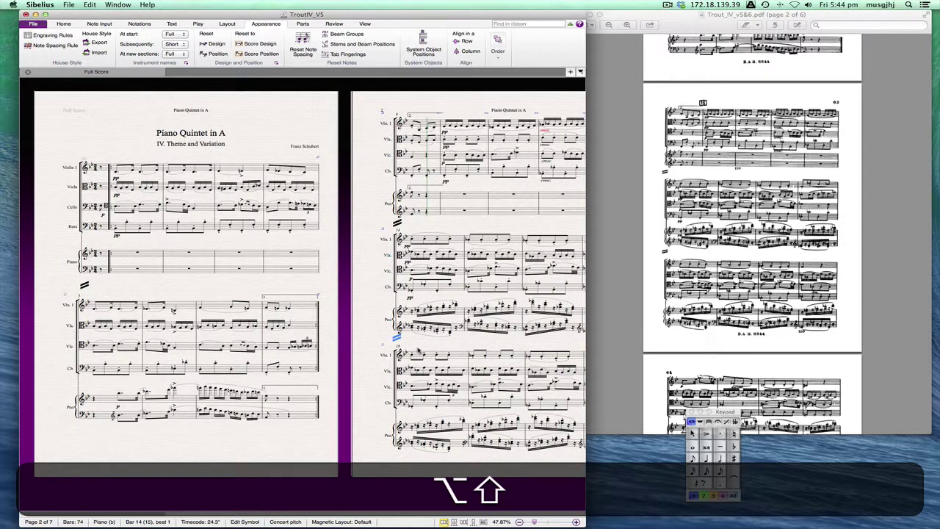
pyautogui.hotkey('shift', 'Down')
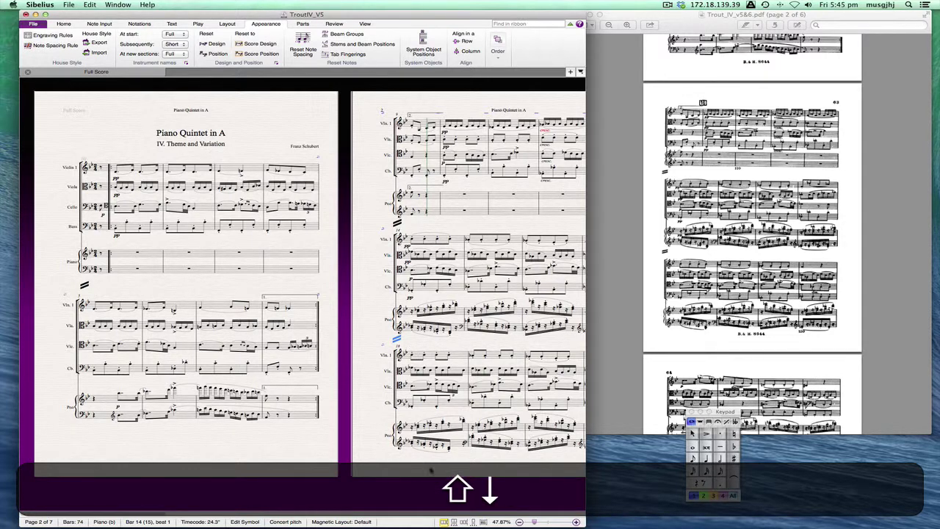
# - Copy the system divider above the second and third systems on page 4
pyautogui.hscroll(5, 412, 514)
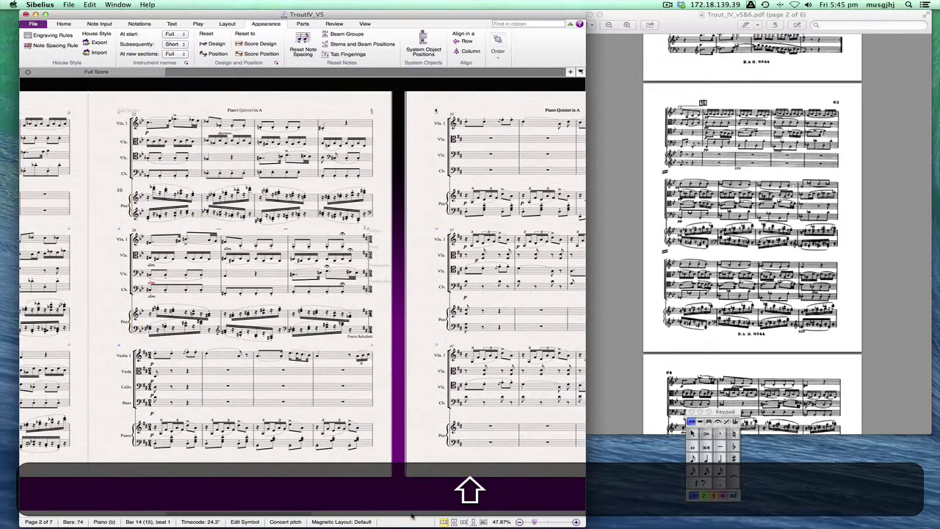
pyautogui.keyDown('alt'); pyautogui.keyDown('shift'); pyautogui.click(446, 221); pyautogui.keyUp('shift'); pyautogui.keyUp('alt')
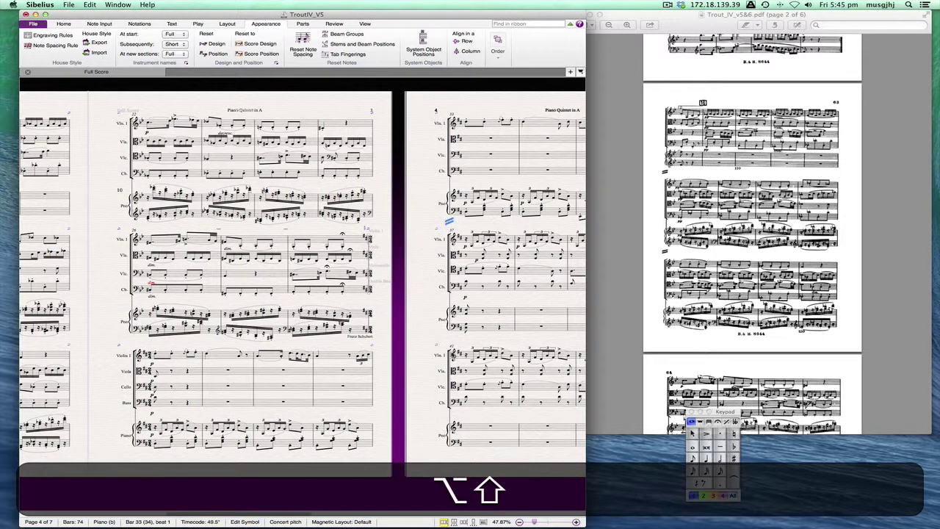
pyautogui.keyDown('alt'); pyautogui.keyDown('shift'); pyautogui.click(446, 340); pyautogui.keyUp('shift'); pyautogui.keyUp('alt')
# - Copy the system divider above the second and third systems on page 5
pyautogui.hscroll(10, 413, 517)
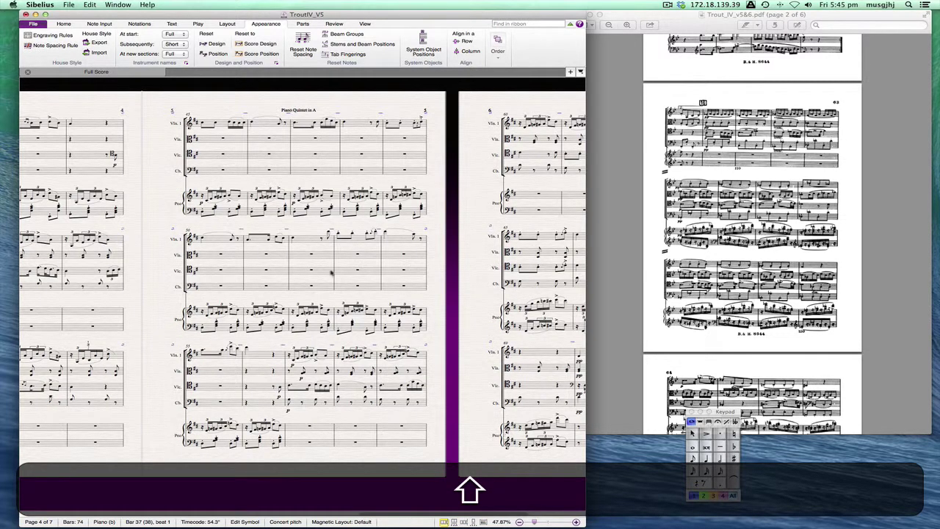
pyautogui.keyDown('alt'); pyautogui.keyDown('shift'); pyautogui.click(188, 228); pyautogui.keyUp('shift'); pyautogui.keyUp('alt')
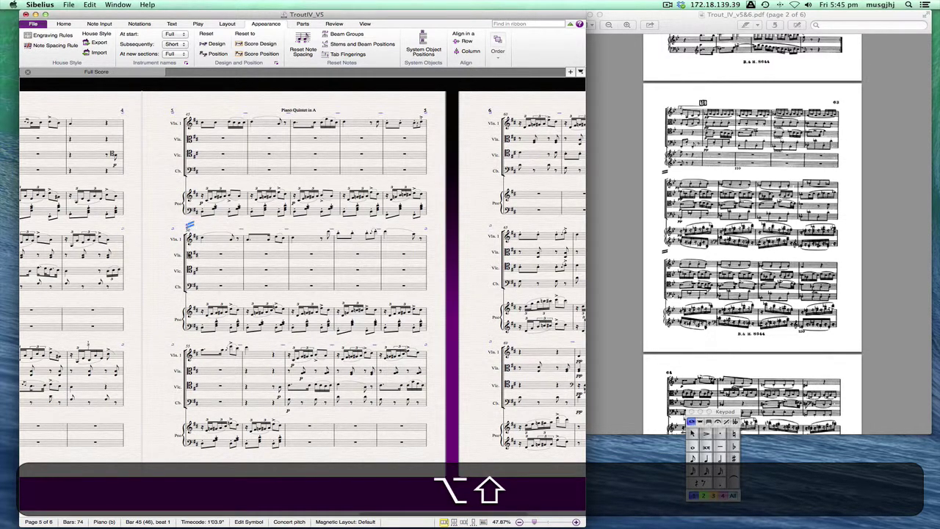
pyautogui.keyDown('alt'); pyautogui.keyDown('shift'); pyautogui.click(186, 339); pyautogui.keyUp('shift'); pyautogui.keyUp('alt')
pyautogui.click(502, 224)
pyautogui.keyDown('alt'); pyautogui.keyDown('shift'); pyautogui.click(502, 223); pyautogui.keyUp('shift'); pyautogui.keyUp('alt')
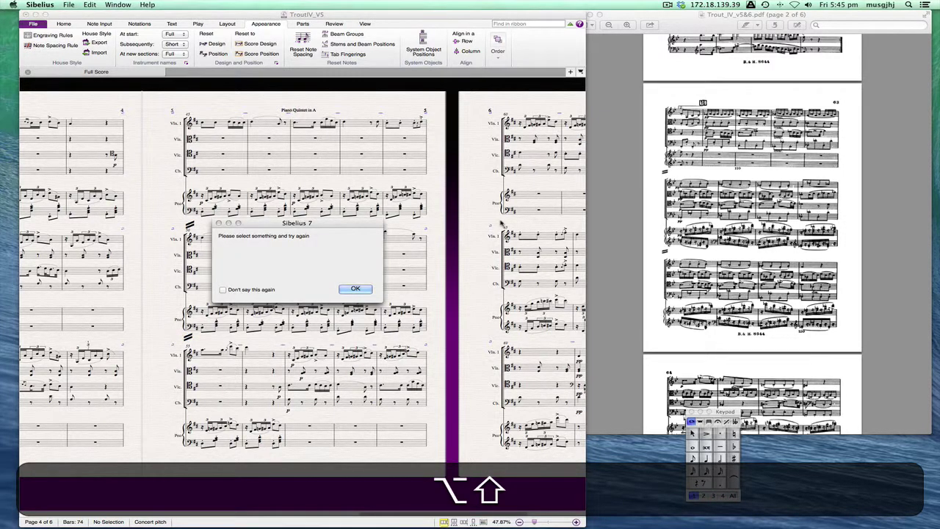
pyautogui.click(355, 289)
# - Nudge page 5's first system divider up and copy it above the second and third systems on page 6
pyautogui.click(190, 225)
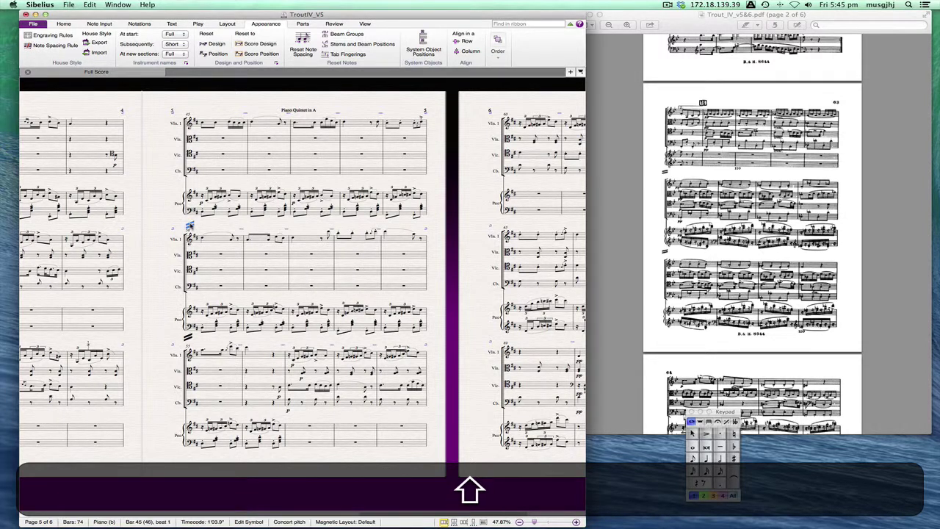
pyautogui.hotkey('shift', 'Up')
pyautogui.keyDown('alt'); pyautogui.keyDown('shift'); pyautogui.click(504, 222); pyautogui.keyUp('shift'); pyautogui.keyUp('alt')
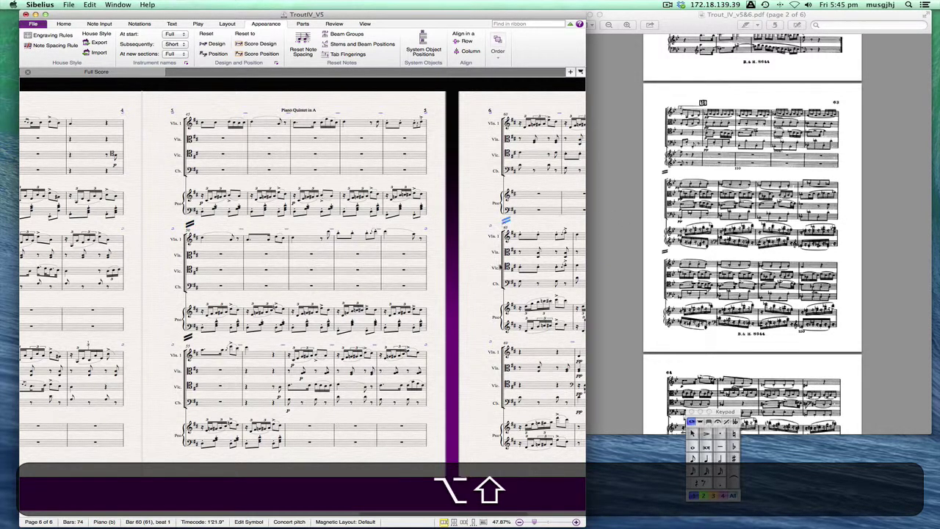
pyautogui.keyDown('alt'); pyautogui.keyDown('shift'); pyautogui.click(504, 339); pyautogui.keyUp('shift'); pyautogui.keyUp('alt')
pyautogui.hotkey('alt', 'shift', 'Down')
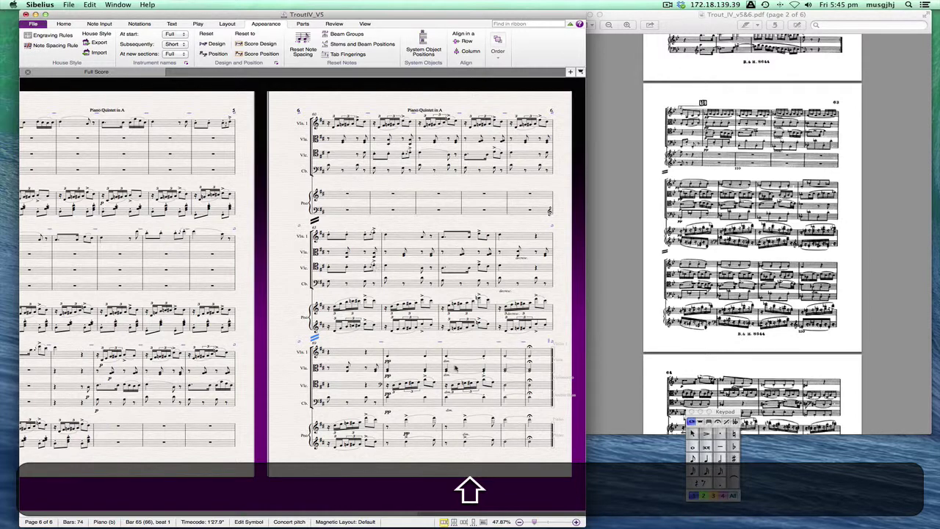
# - Set the instrument names to None for subsequent systems and None at new sections
pyautogui.hscroll(-15, 301, 284)
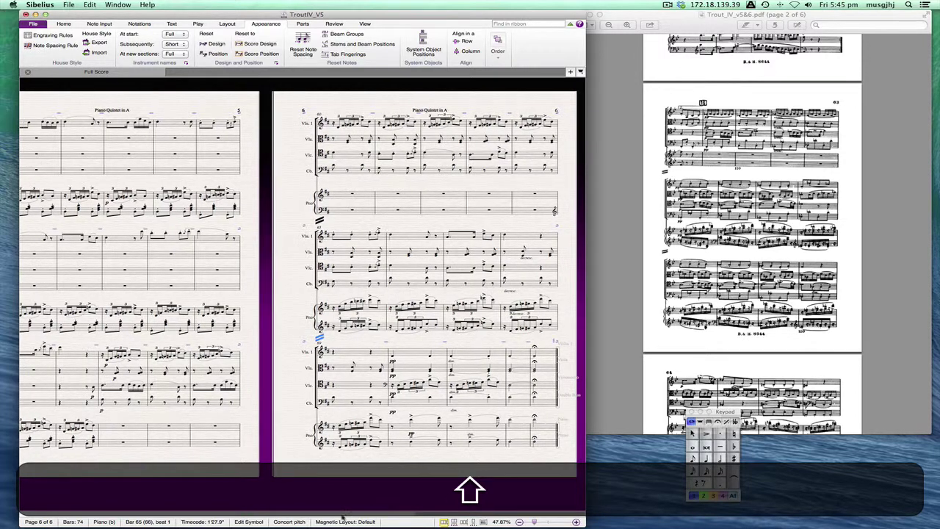
pyautogui.hscroll(-3, 301, 284)
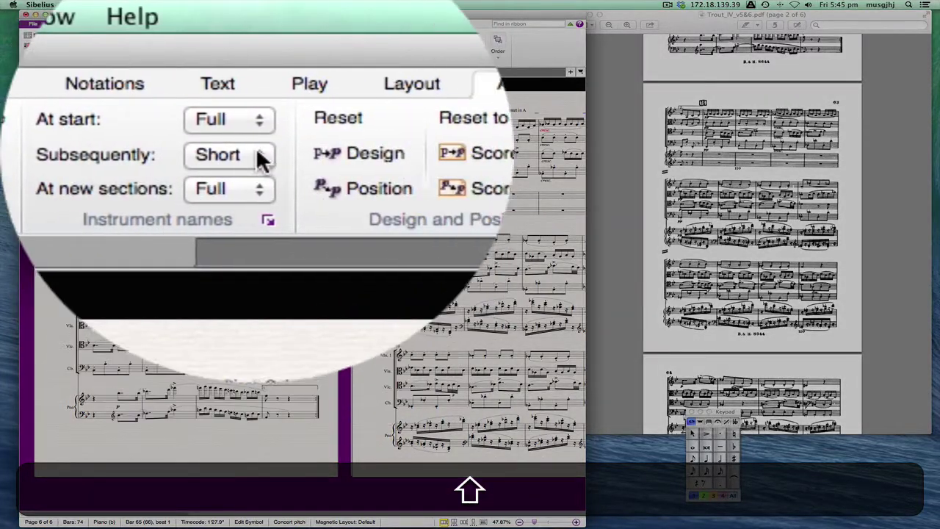
pyautogui.click(176, 44)
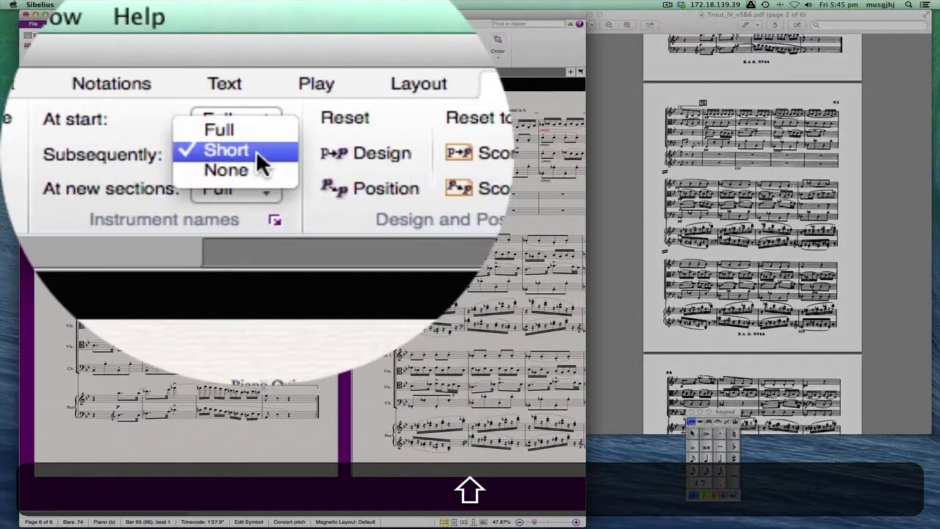
pyautogui.click(255, 172)
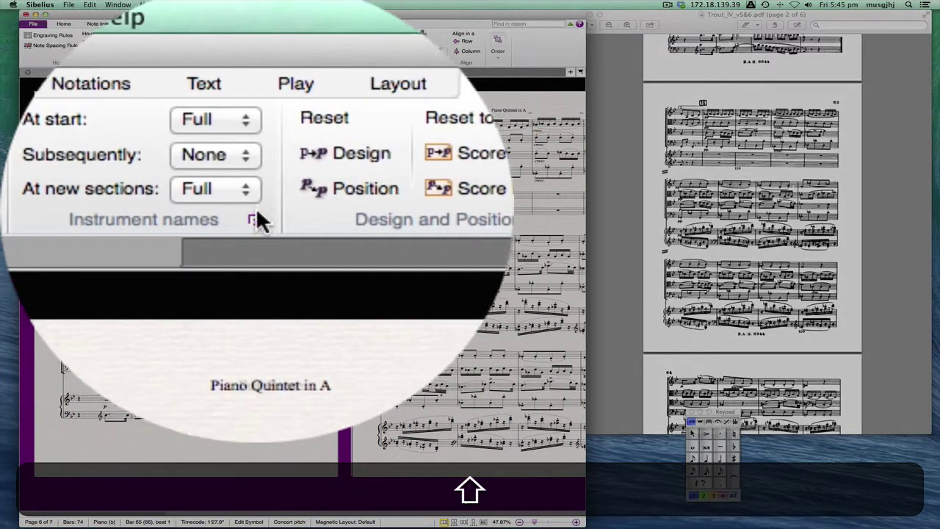
pyautogui.click(250, 188)
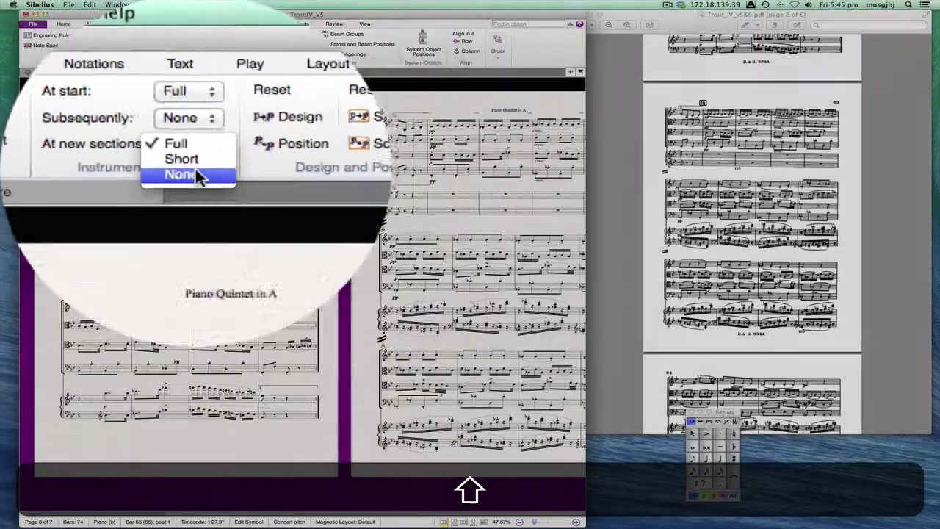
pyautogui.click(192, 174)
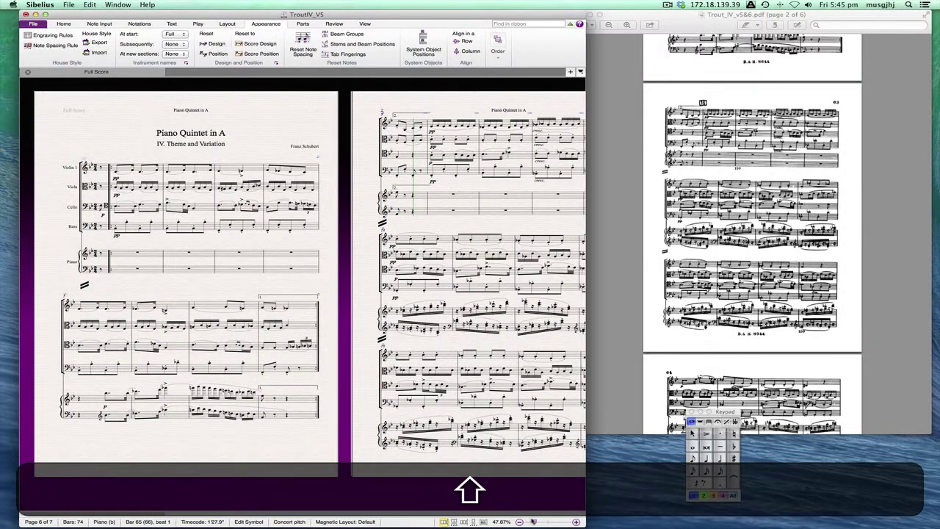
# - Remove the "Piano Quintet in A" header from the top of the score pages
pyautogui.click(195, 111)
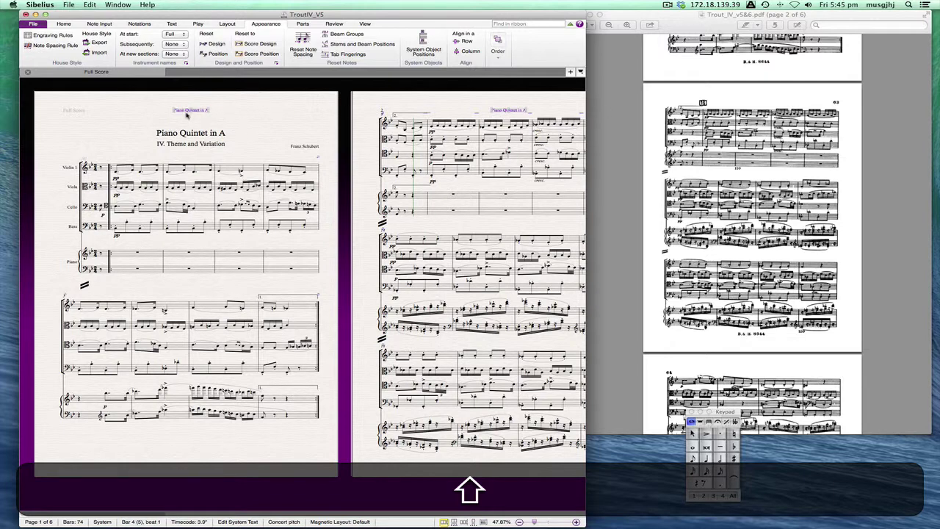
pyautogui.press('shift+super+x')
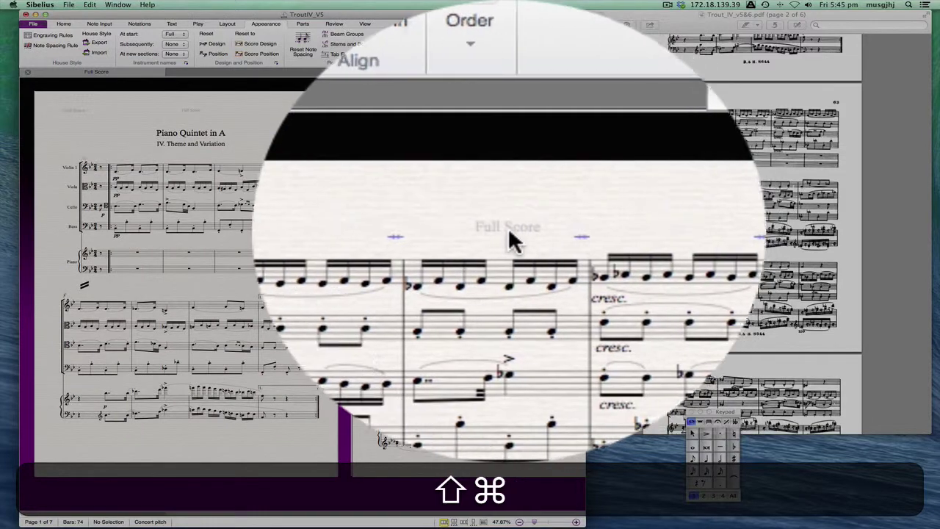
# - Replace the "Full Score" header on page 2 with a "Piano Quintet in A" header that repeats on the following pages
pyautogui.keyDown('shift'); pyautogui.click(507, 232); pyautogui.keyUp('shift')
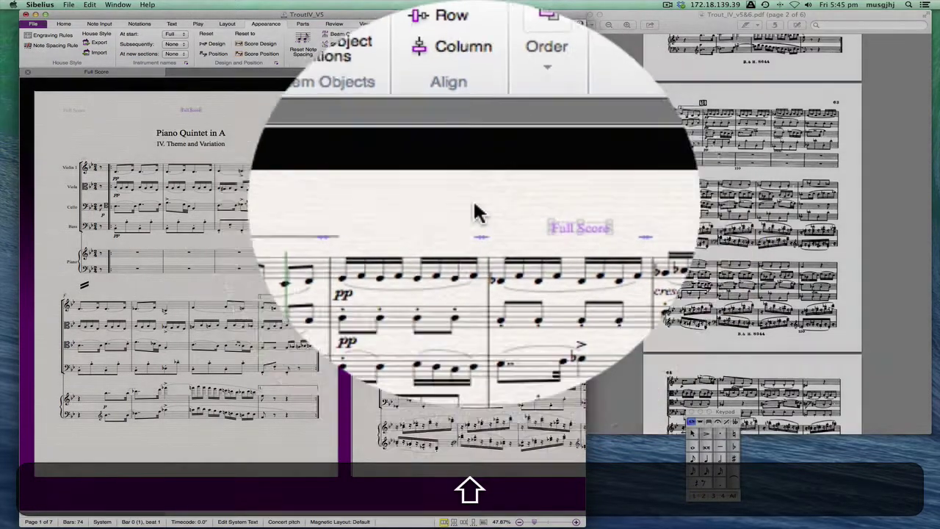
pyautogui.press('shift+super+v')
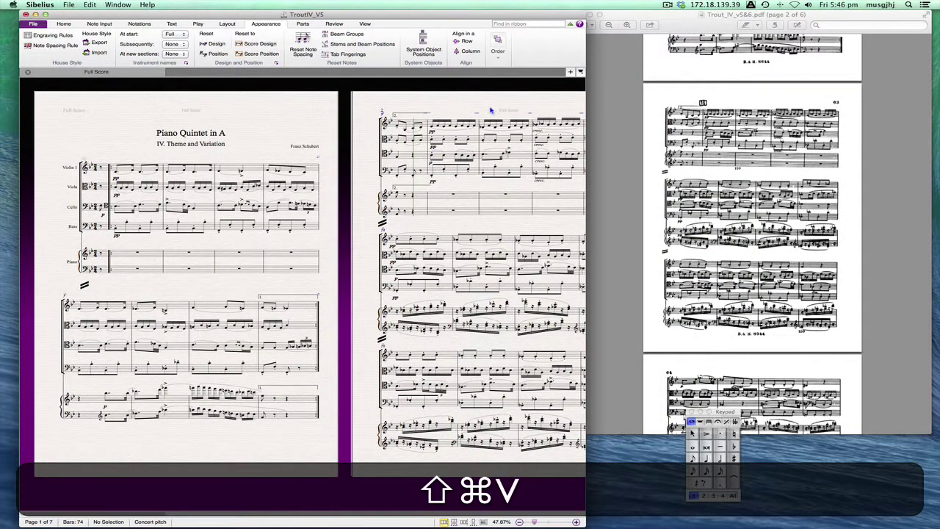
pyautogui.keyDown('shift'); pyautogui.click(490, 110); pyautogui.keyUp('shift')
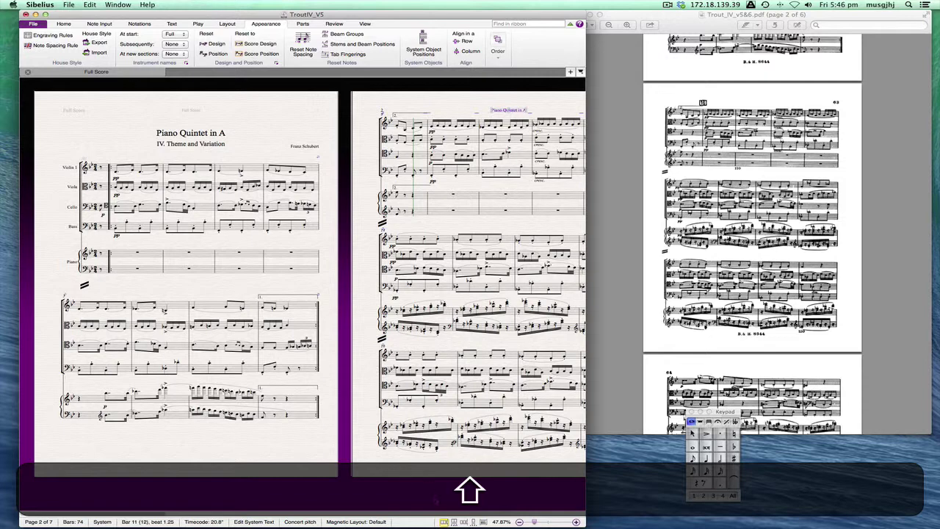
# - Delete the stray "Franz Schubert" credit on page 3 and copy a system divider above that page's second and third systems
pyautogui.moveTo(154, 514); pyautogui.dragTo(315, 515)
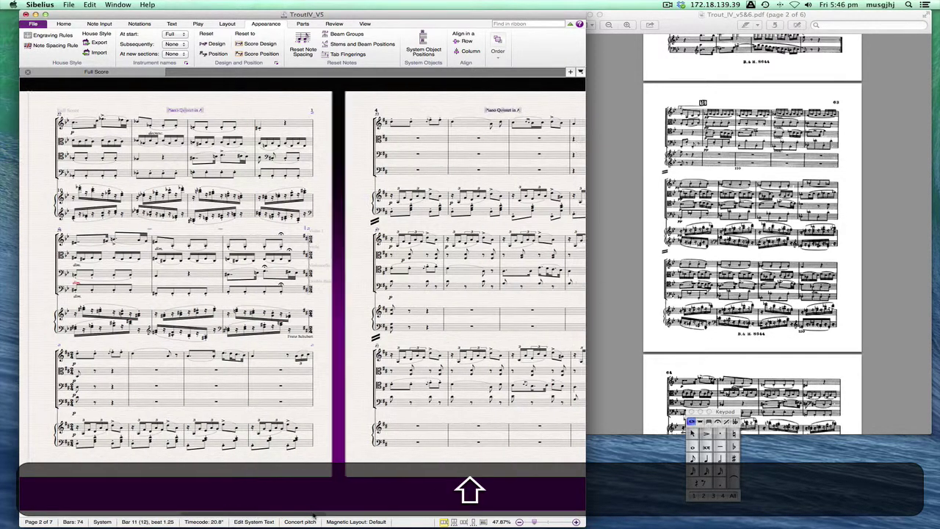
pyautogui.click(300, 339)
pyautogui.press('BackSpace')
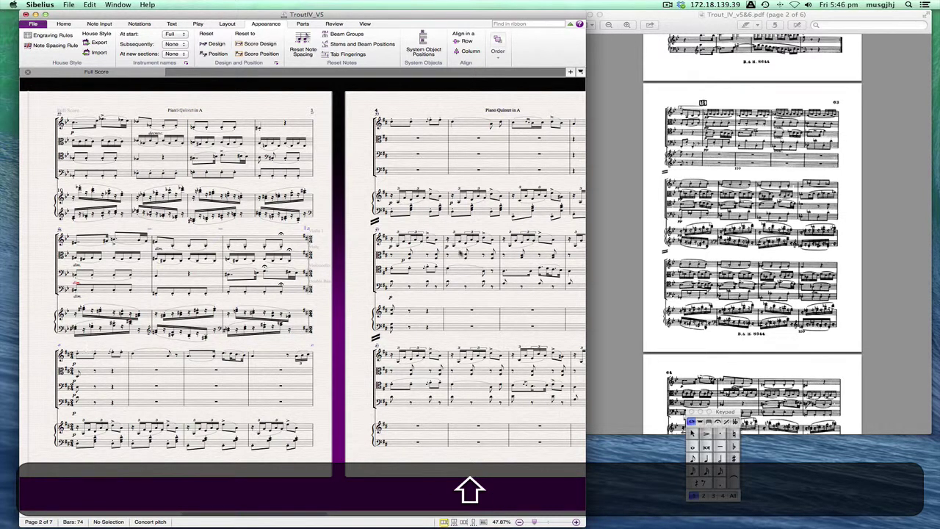
pyautogui.click(375, 220)
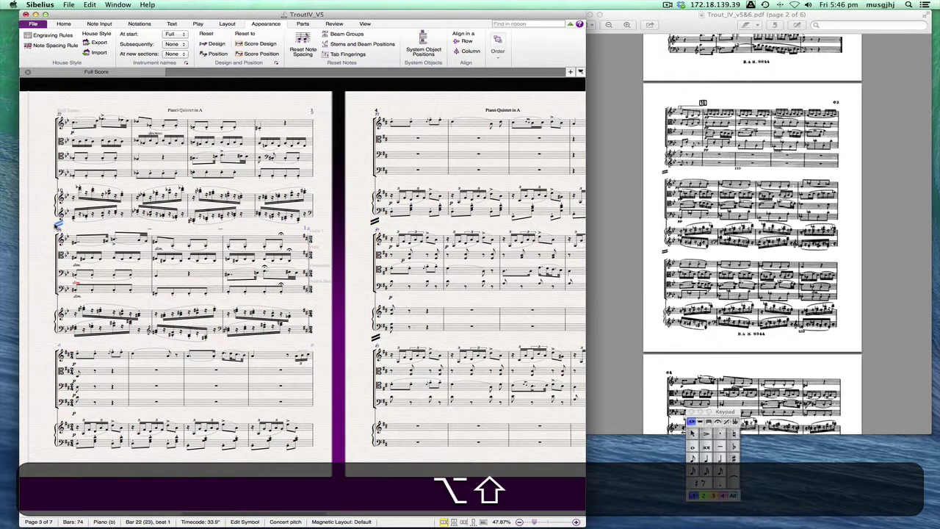
pyautogui.keyDown('alt'); pyautogui.keyDown('shift'); pyautogui.click(56, 340); pyautogui.keyUp('shift'); pyautogui.keyUp('alt')
# - Try a 5.1 mm staff size, undo it, and try resetting the staff spacing
pyautogui.click(233, 25)
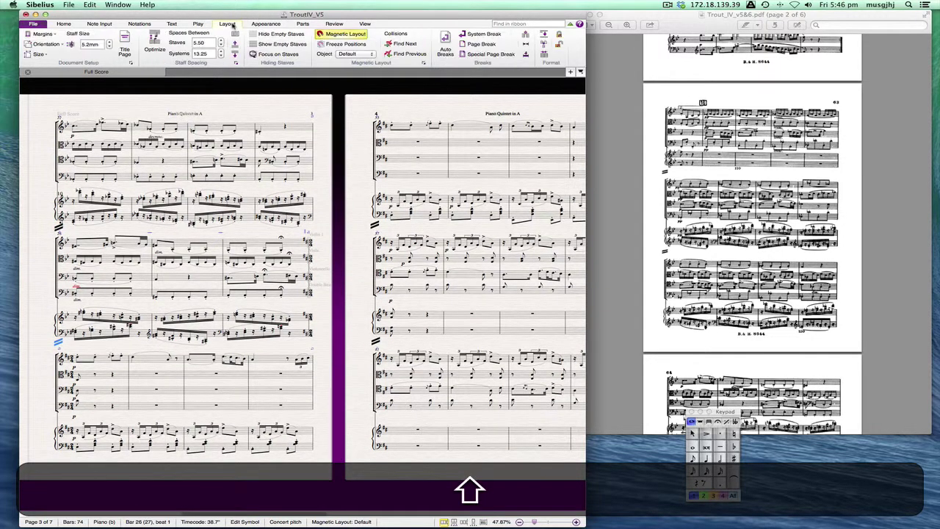
pyautogui.click(109, 47)
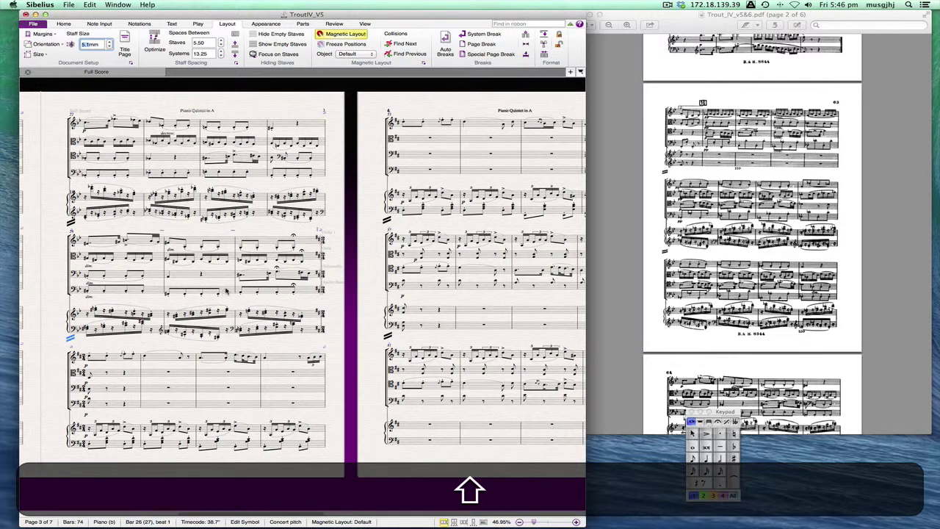
pyautogui.click(235, 46)
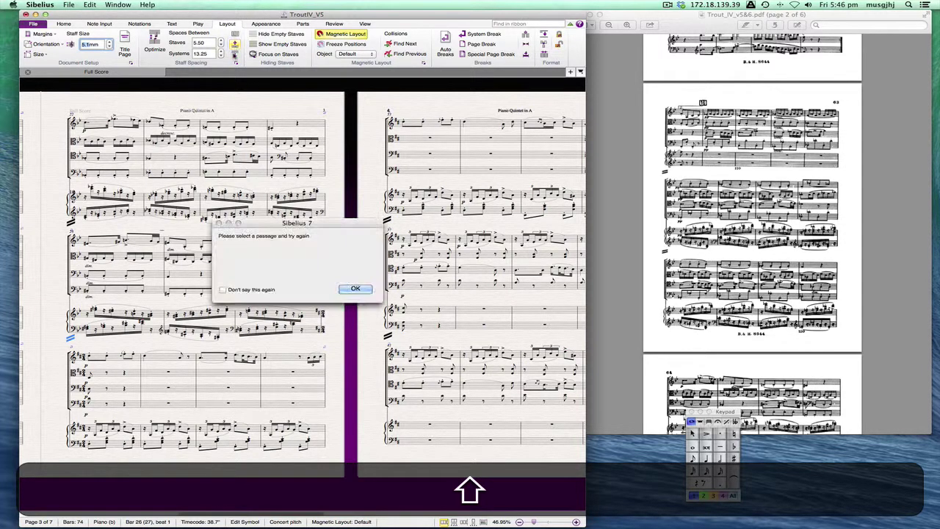
pyautogui.click(357, 291)
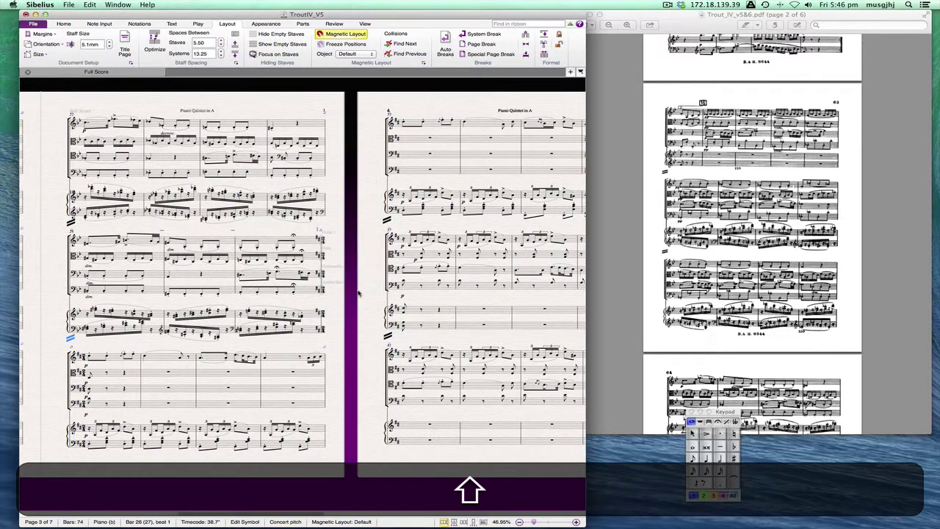
pyautogui.press('shift+super+z')
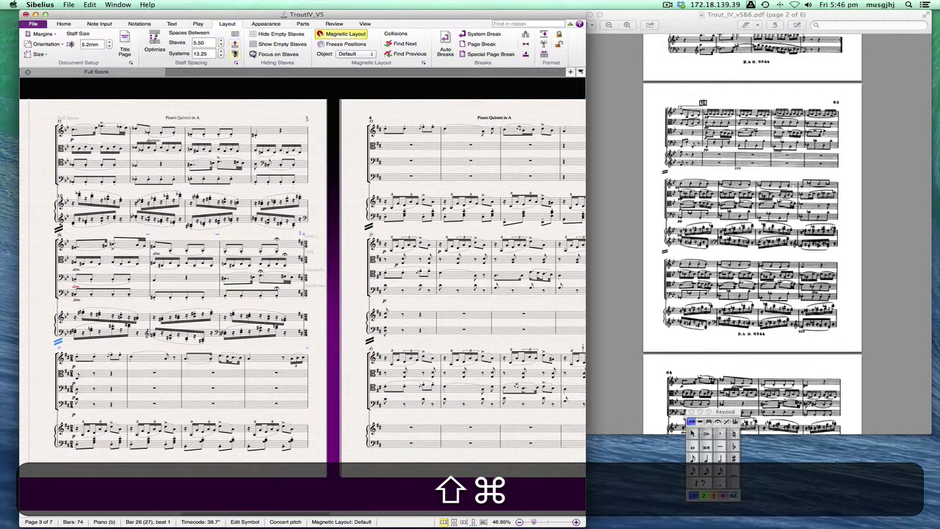
pyautogui.keyDown('shift'); pyautogui.click(235, 54); pyautogui.keyUp('shift')
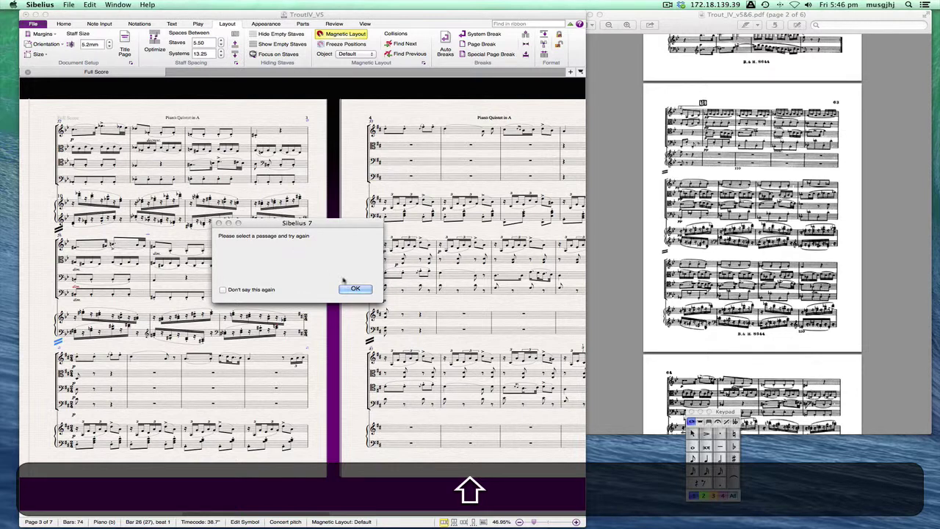
pyautogui.click(347, 288)
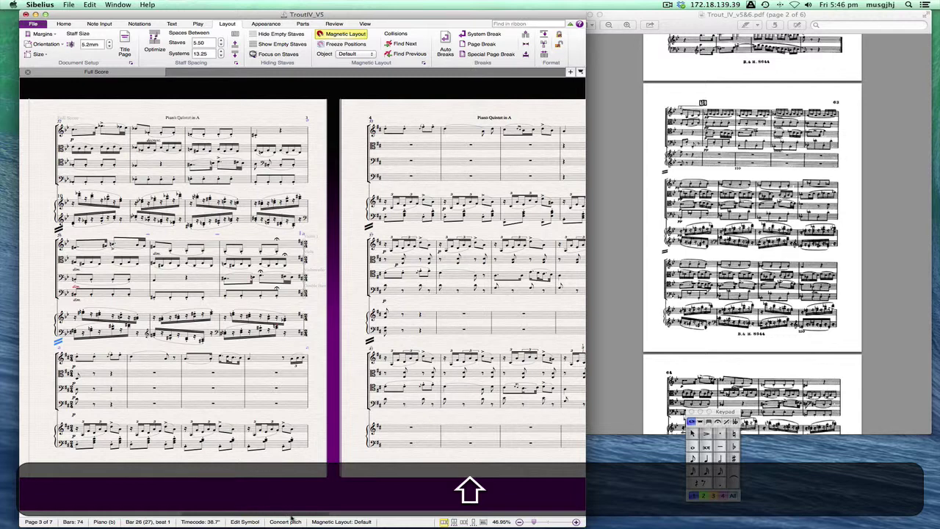
# - Set the staff size to 5.1 mm and nudge the lower system divider on page 3 slightly down
pyautogui.click(109, 47)
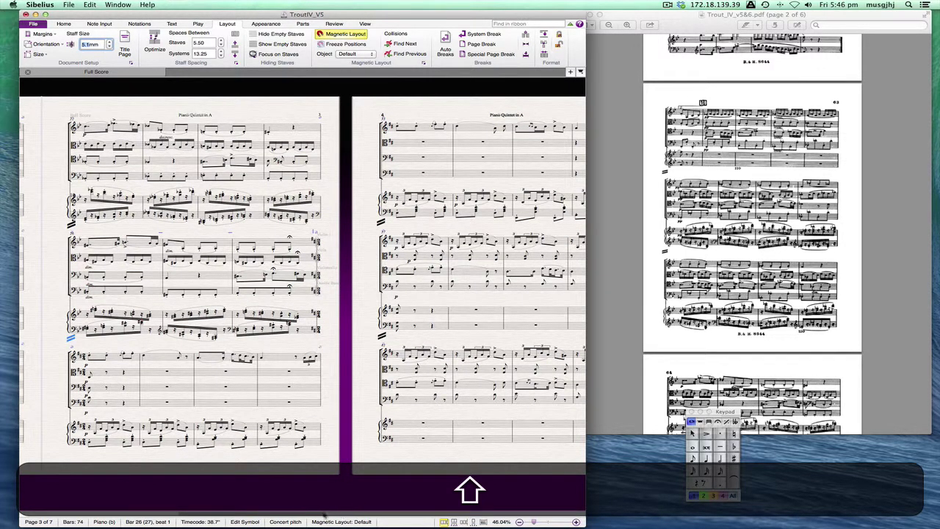
pyautogui.click(176, 515)
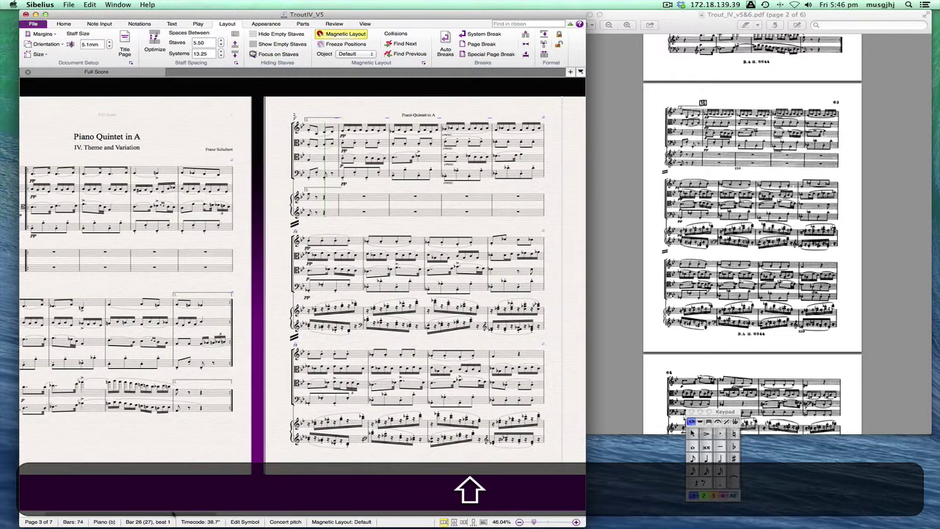
pyautogui.click(228, 514)
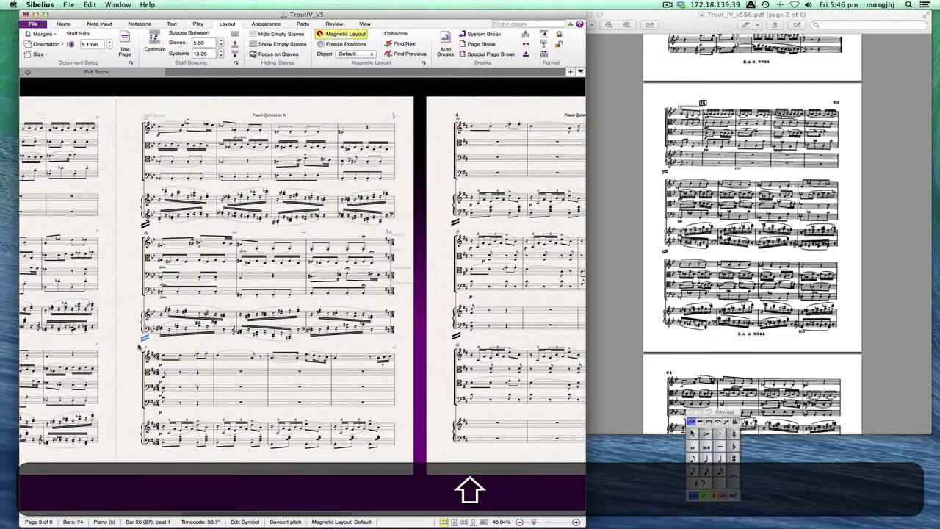
pyautogui.hotkey('shift', 'Down')
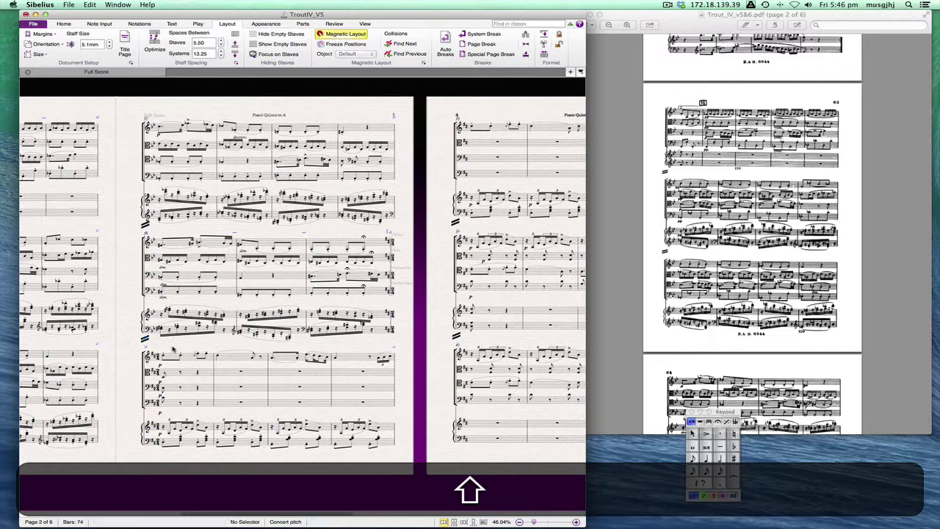
# - Add the tempo marking "Allegretto" above the first bar of page 3's third system and align it with the start of the bar
pyautogui.click(174, 350)
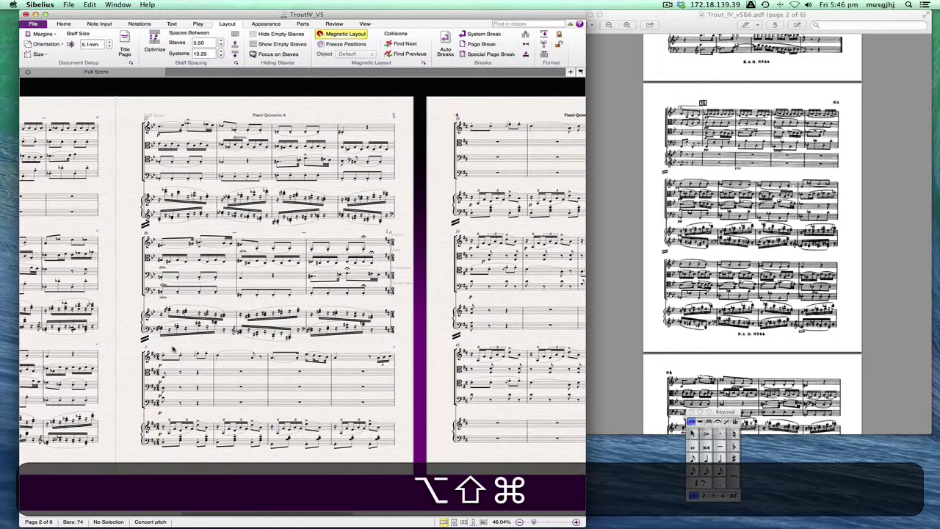
pyautogui.press('alt+shift+super+t')
pyautogui.rightClick(169, 346)
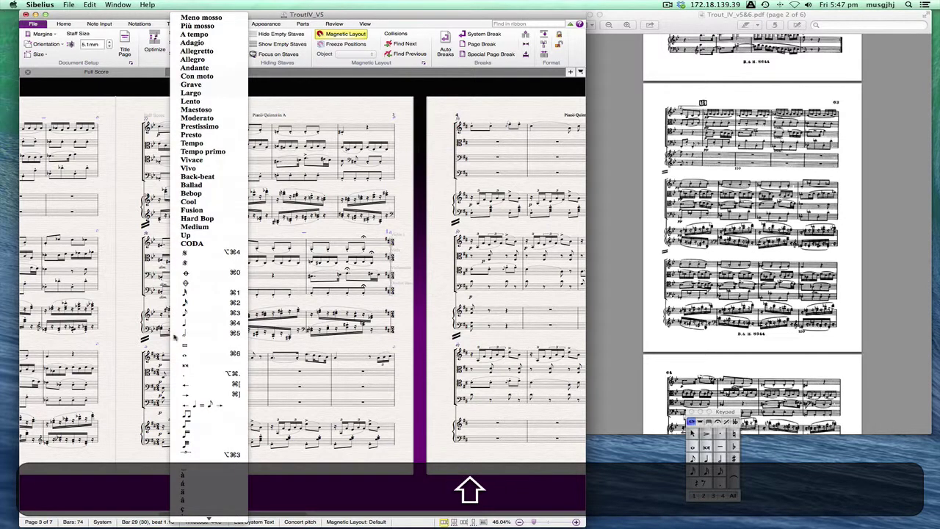
pyautogui.click(197, 51)
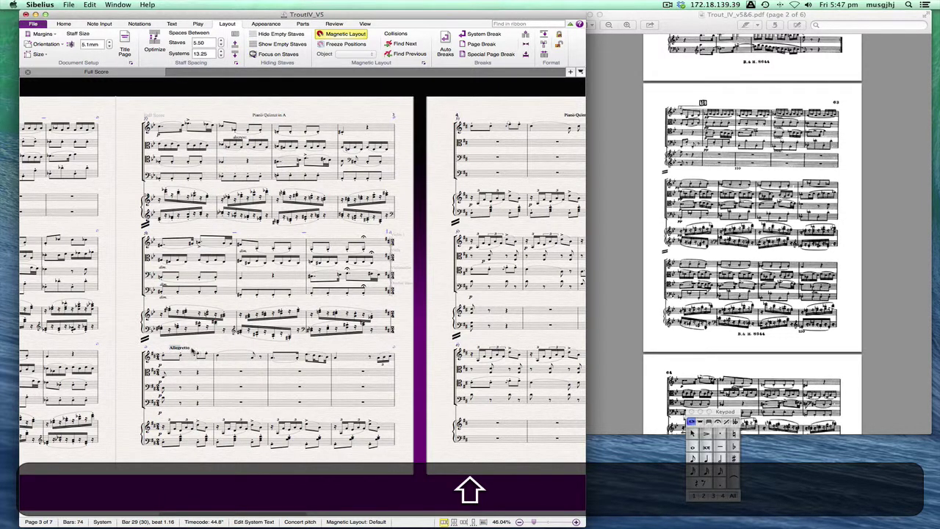
pyautogui.press('Escape')
pyautogui.moveTo(184, 351); pyautogui.dragTo(176, 352)
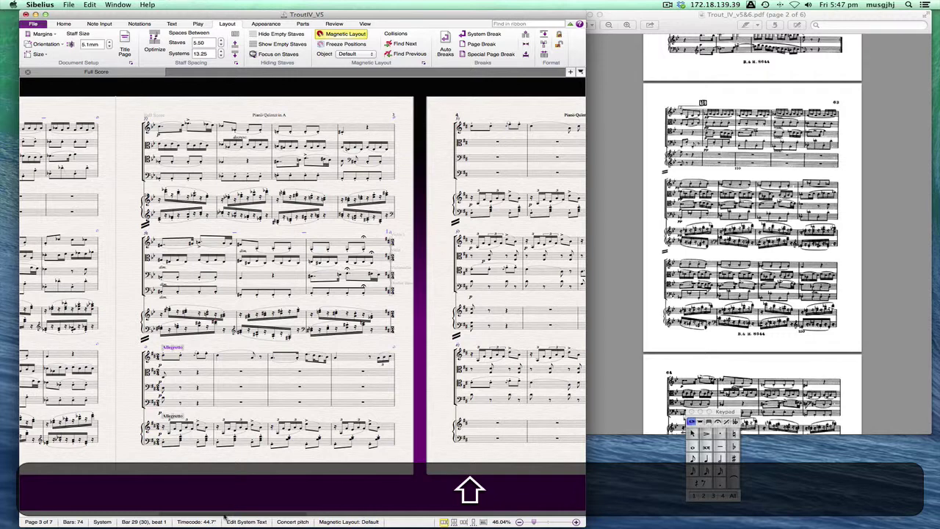
pyautogui.moveTo(225, 516); pyautogui.dragTo(50, 519)
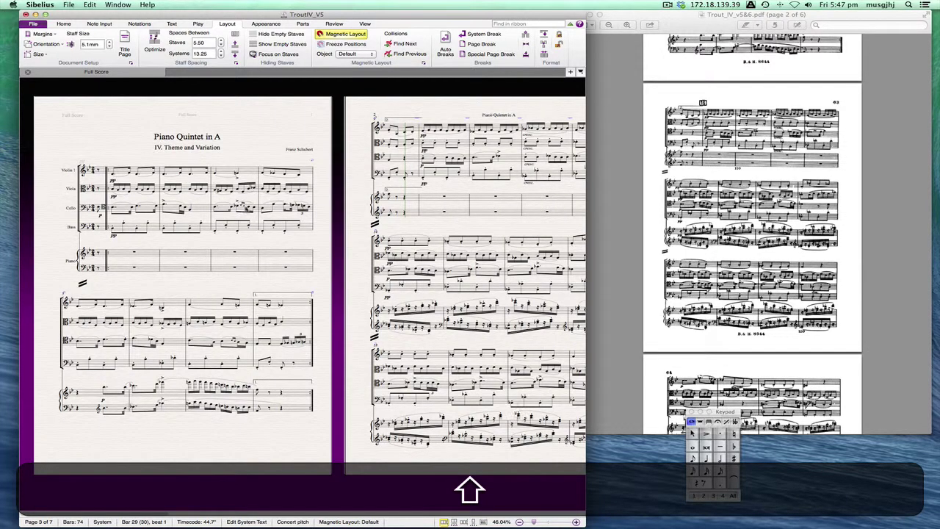